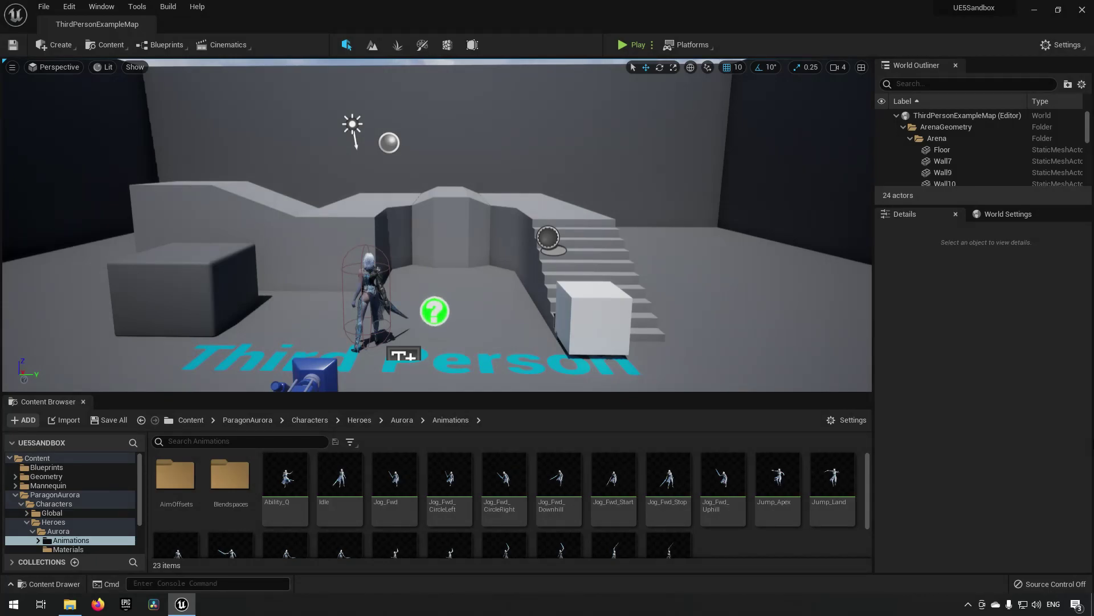
Step: Search the Plugins browser for the Motion Warping plugin, then close it
click(68, 7)
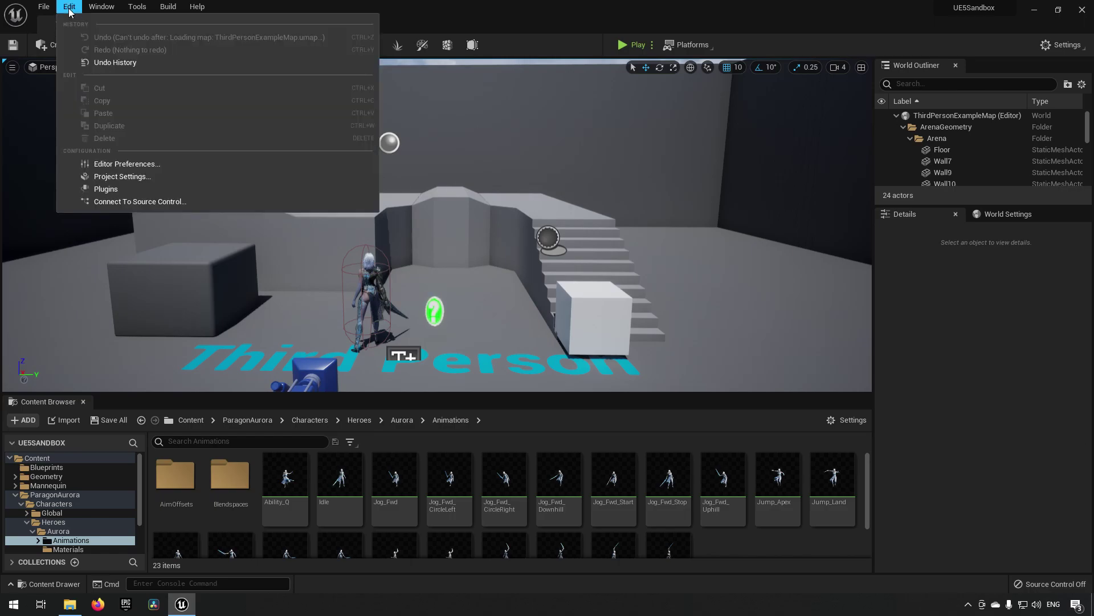
click(135, 189)
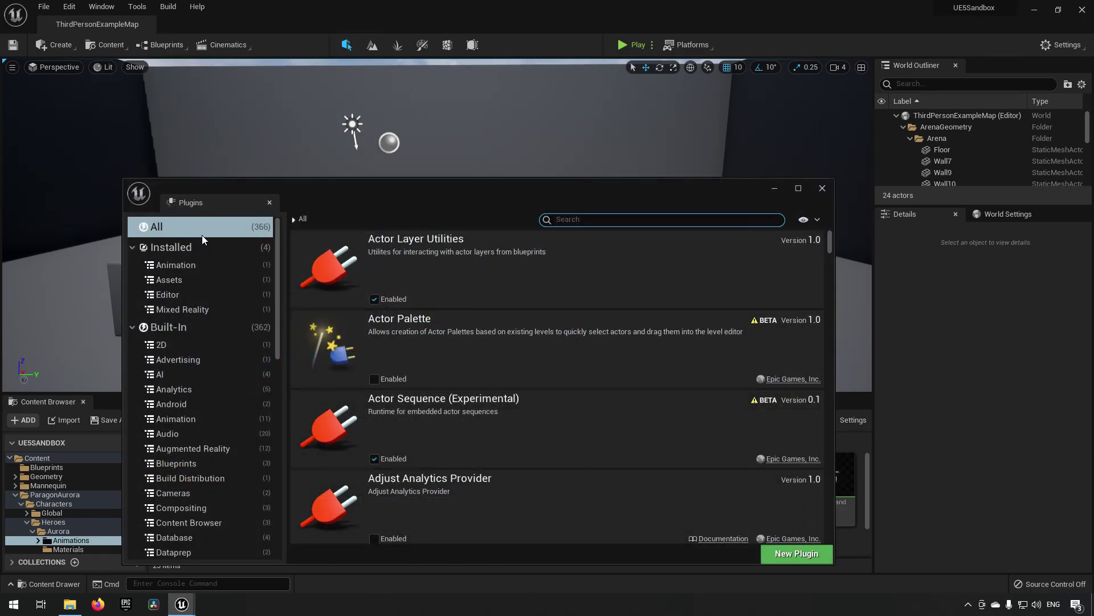
text(motion war)
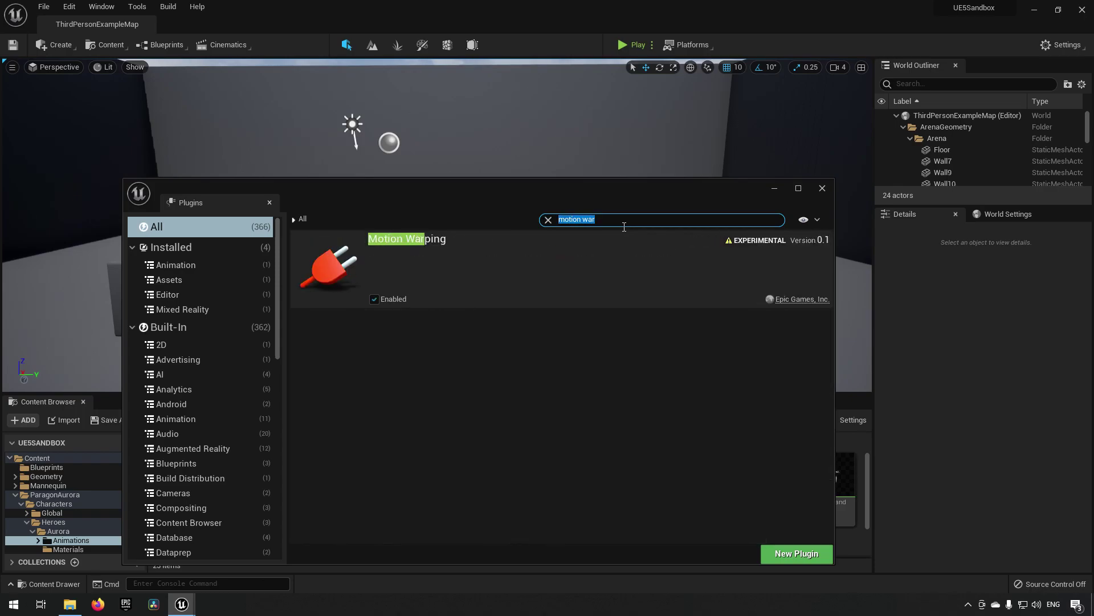
text(warping)
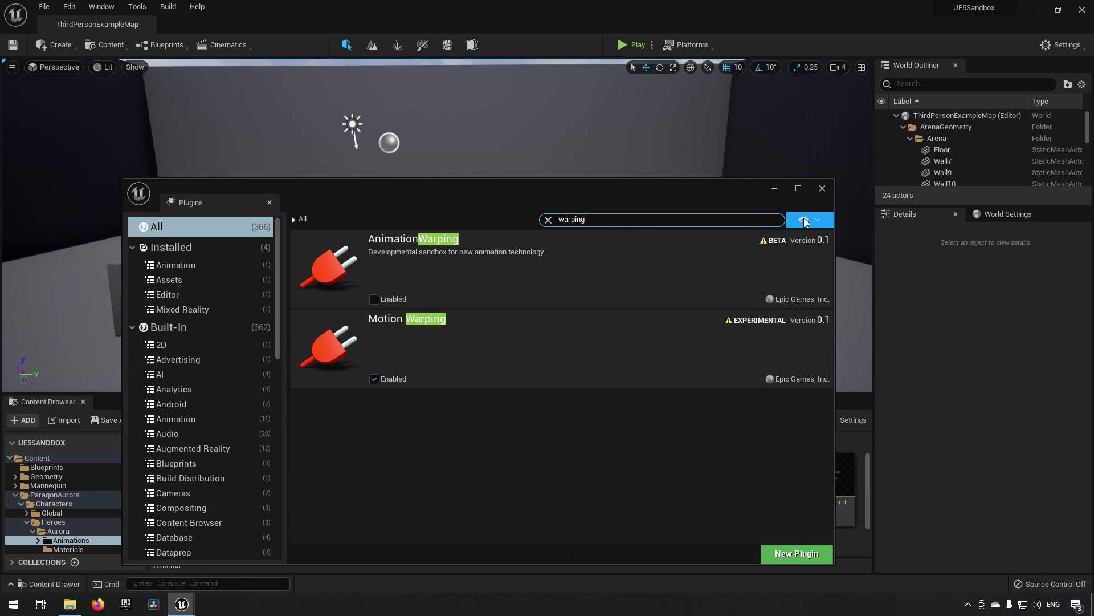
click(829, 188)
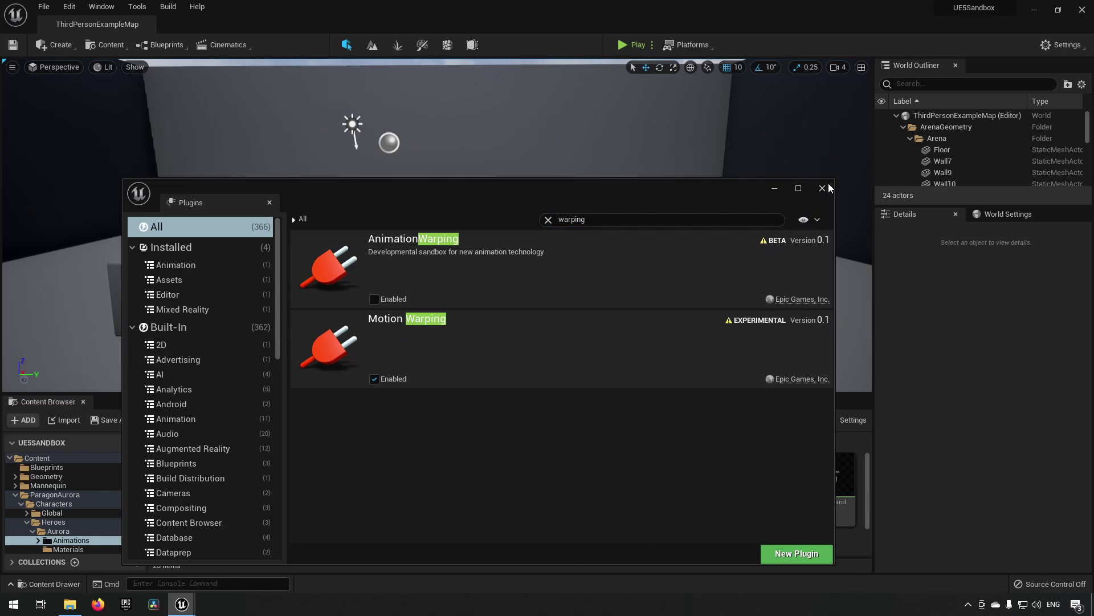
click(829, 188)
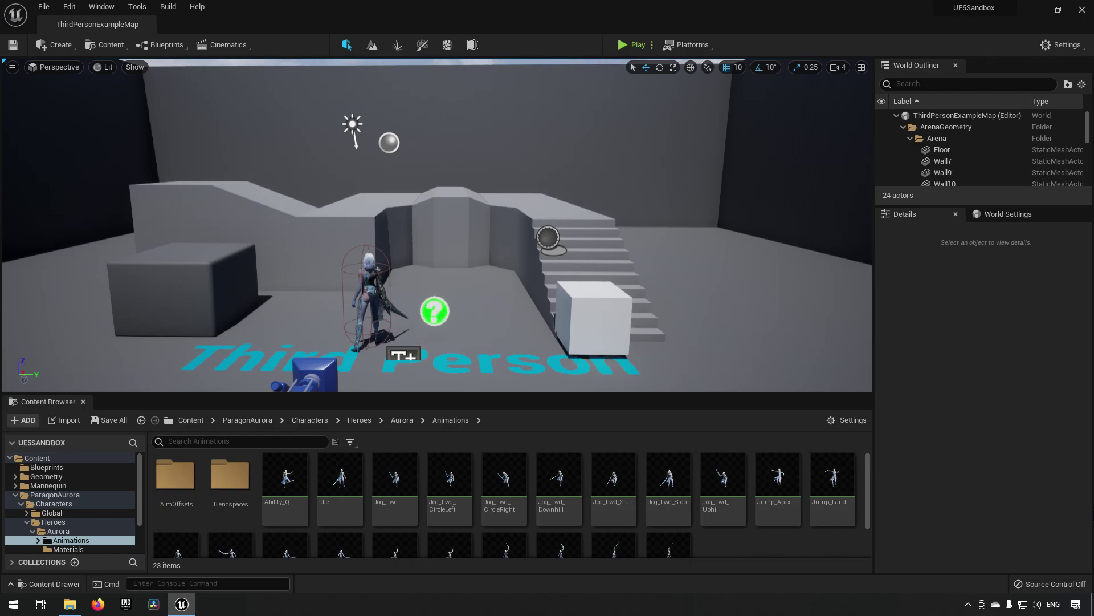
Step: Check the engine library in the Epic Games Launcher and return to the editor
click(126, 603)
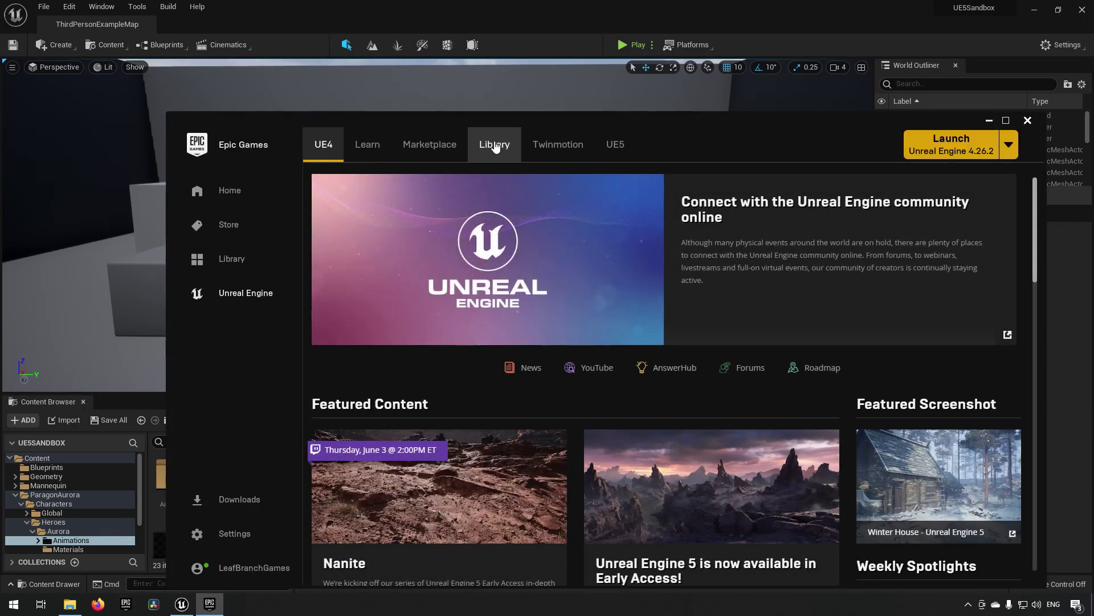
click(495, 144)
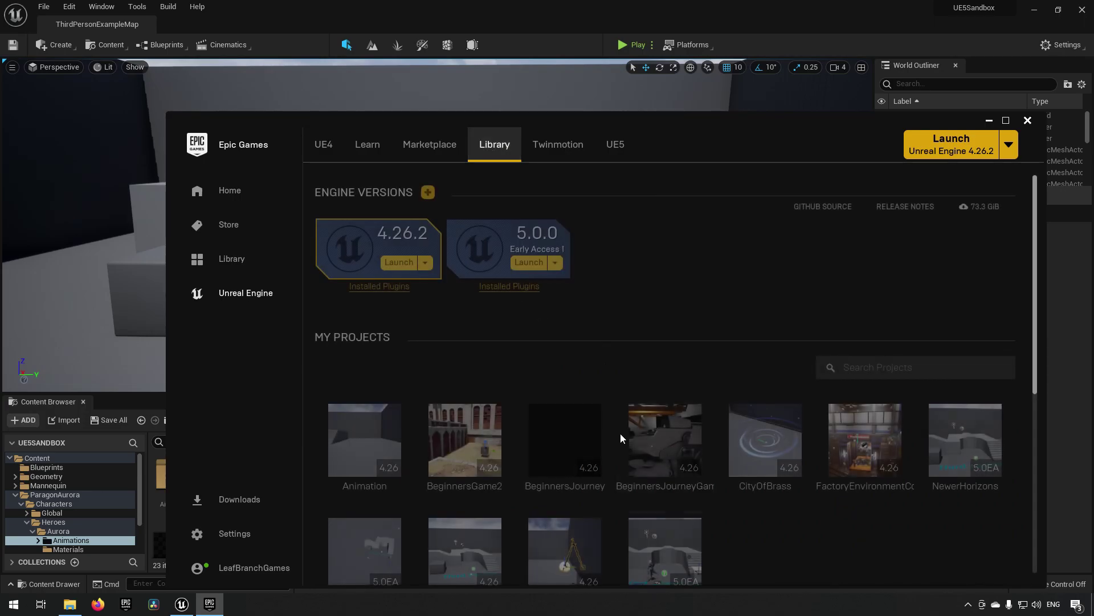
scroll(627, 451, down, 6)
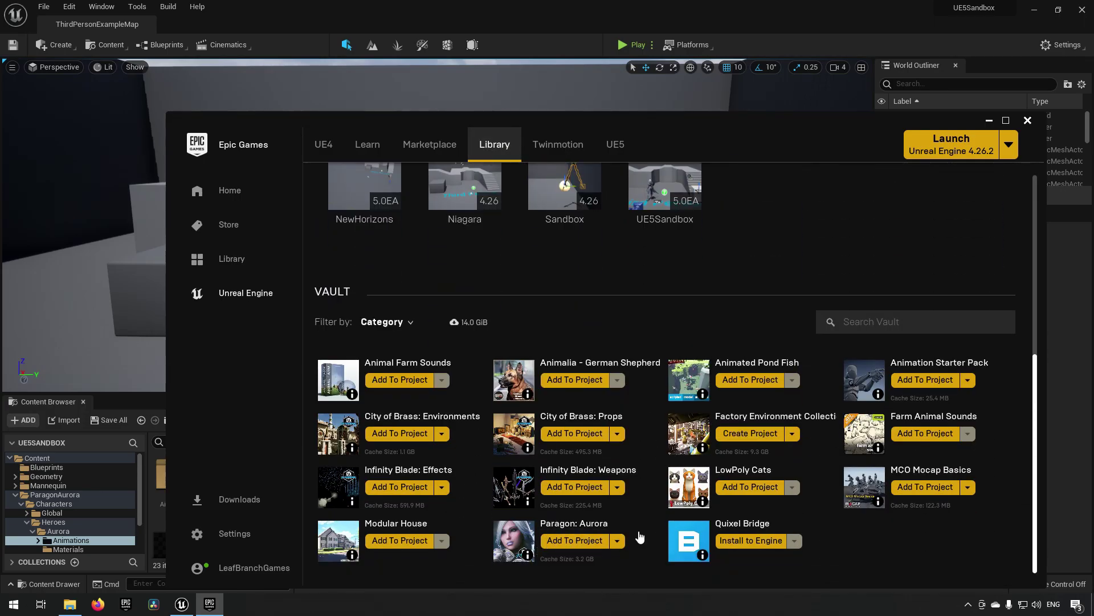
click(991, 121)
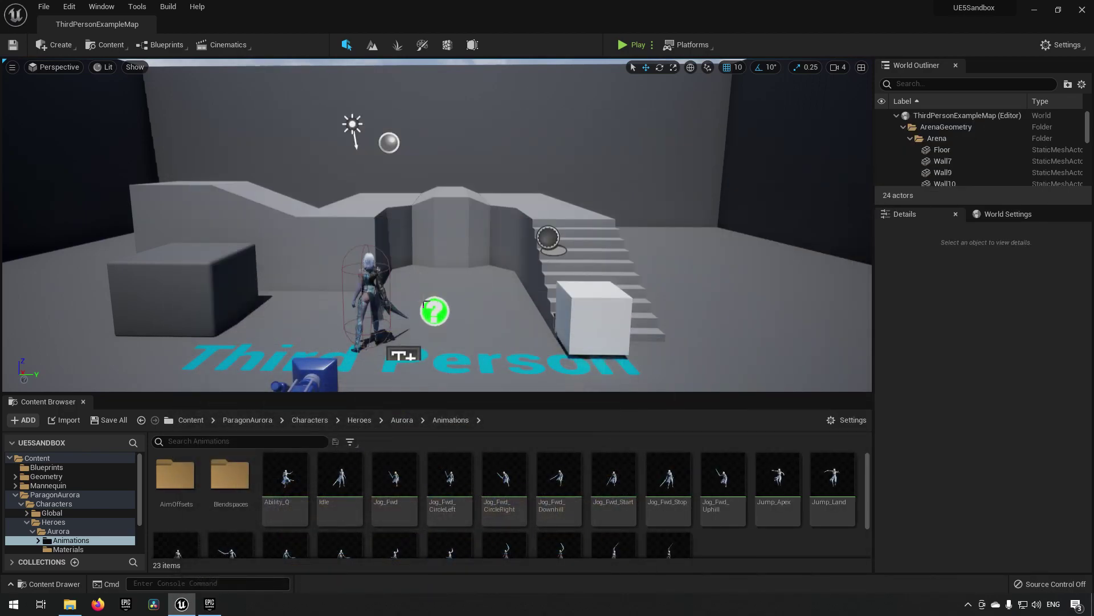
Step: Select the BP_Test sphere on the stairs and slide it along Y to 230.0
right_drag(504, 268, 504, 277)
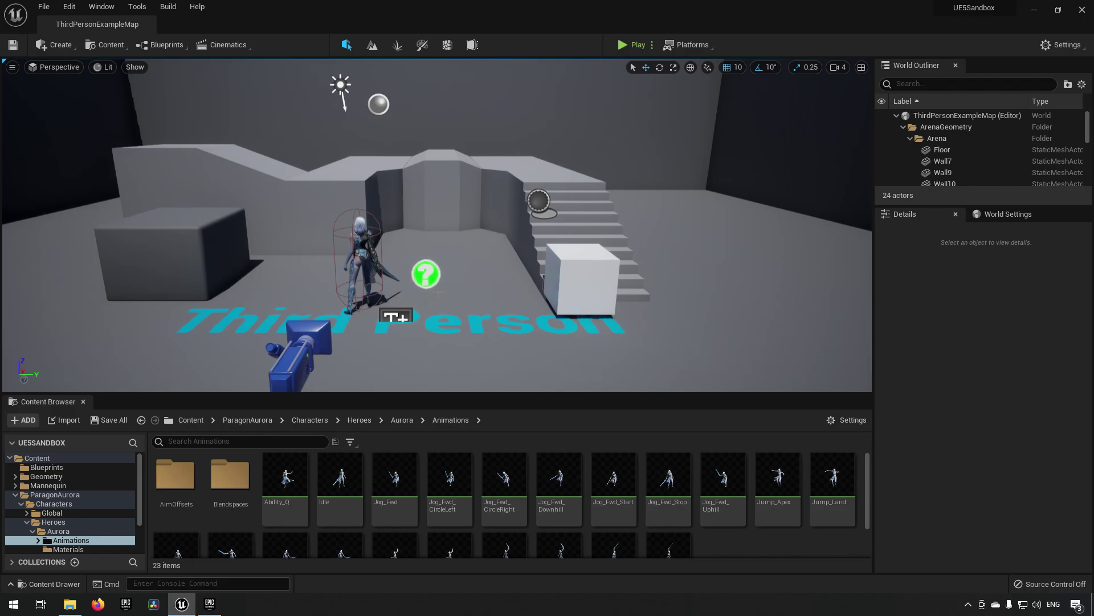
mouse_move(488, 290)
mouse_down()
mouse_move(487, 245)
mouse_move(488, 285)
mouse_up()
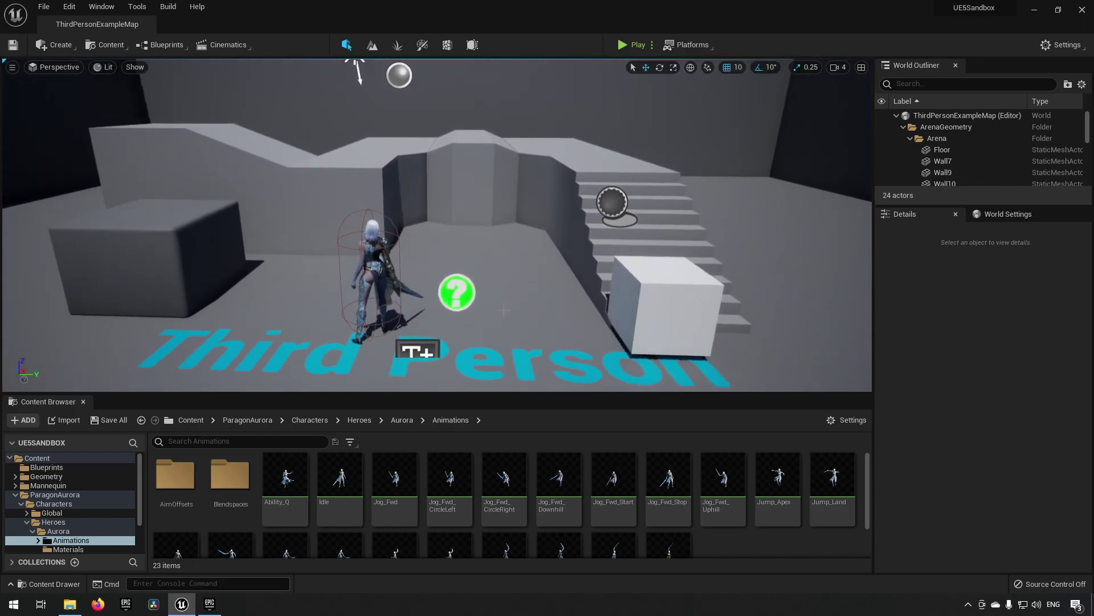
click(664, 308)
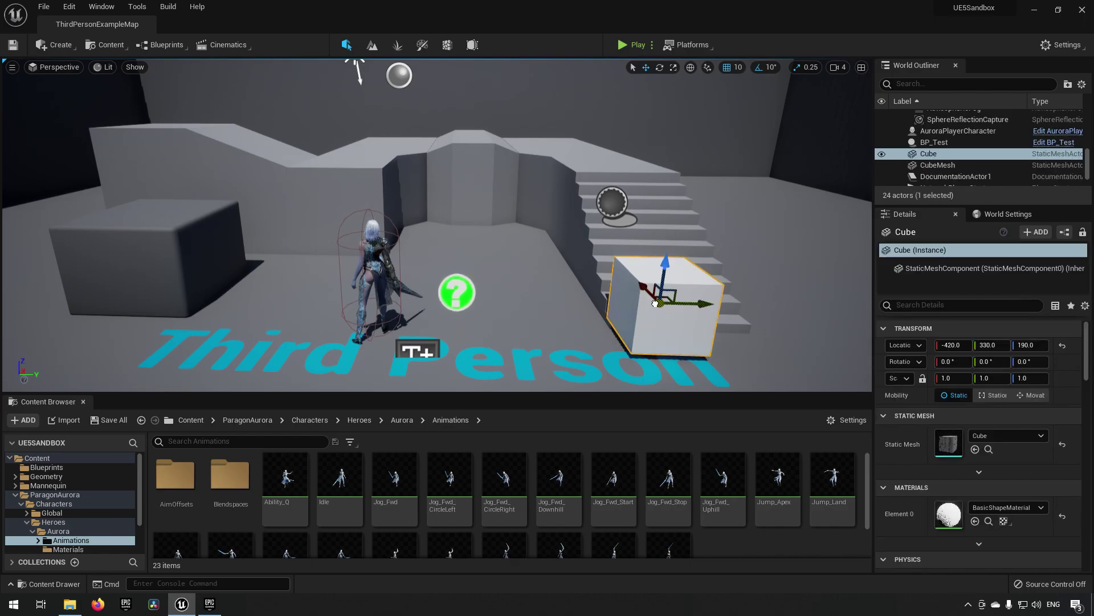
mouse_move(664, 308)
mouse_down()
mouse_move(644, 308)
mouse_move(670, 308)
mouse_up()
right_drag(670, 307, 661, 319)
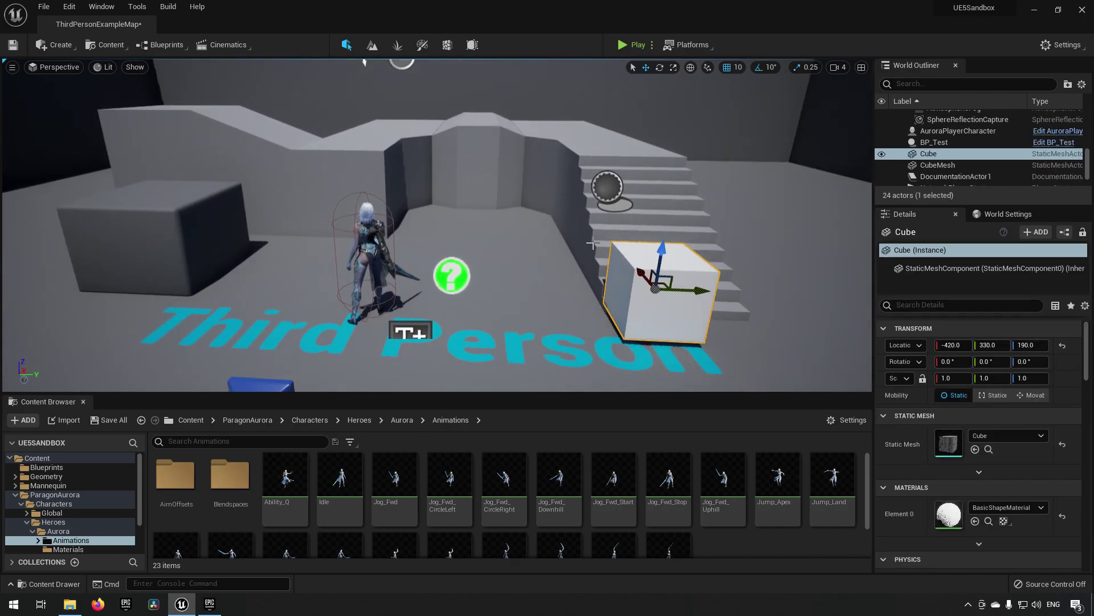
click(607, 187)
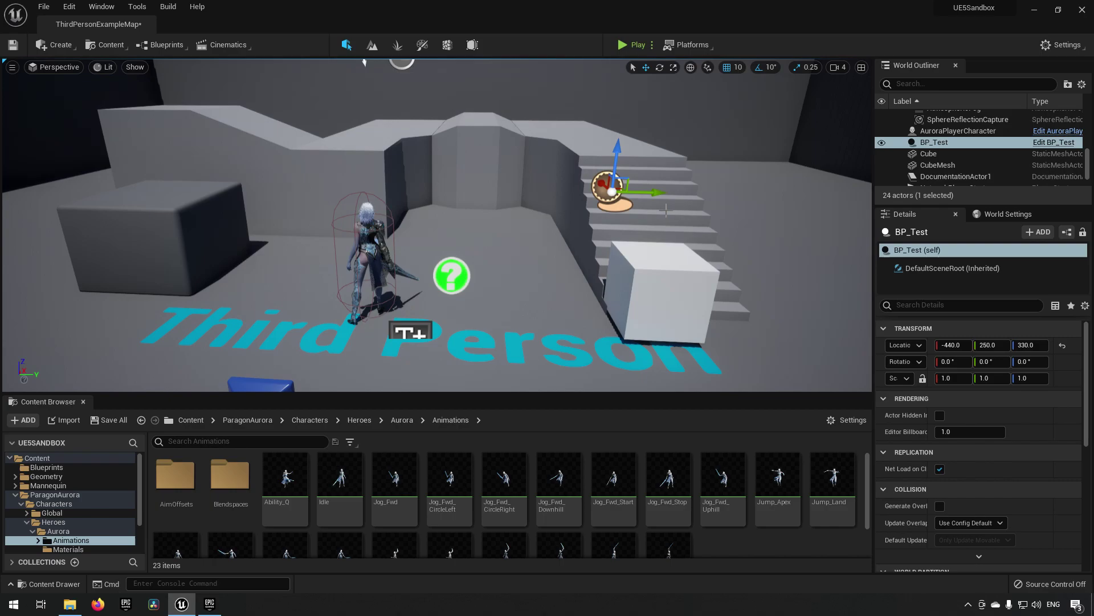
drag(637, 193, 626, 192)
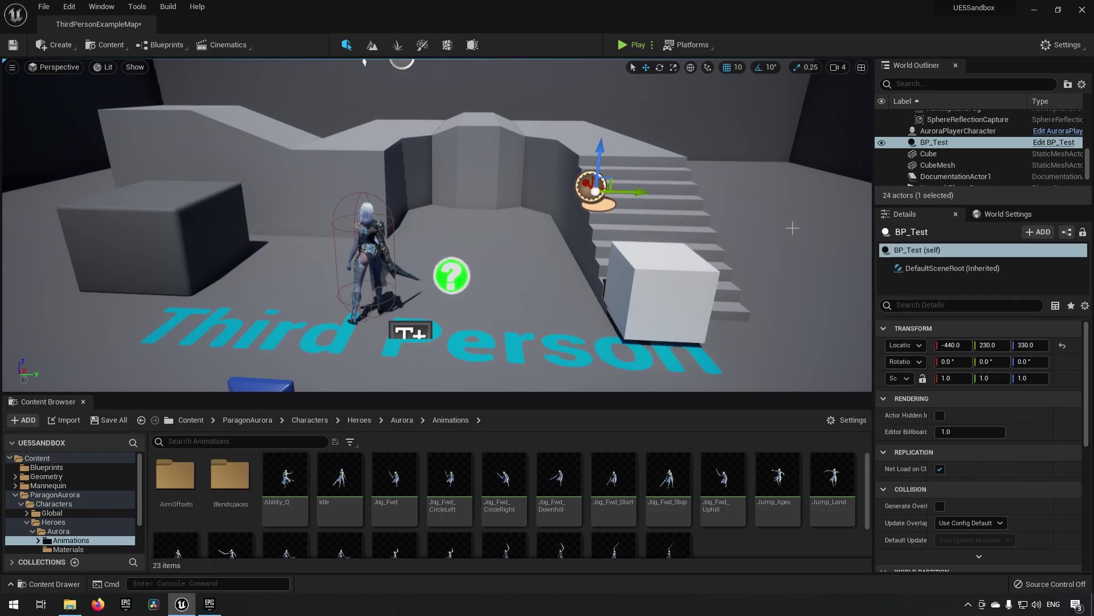
Step: Open BP_Test in the full Blueprint Editor, check its empty Event Graph, and close it
click(1054, 143)
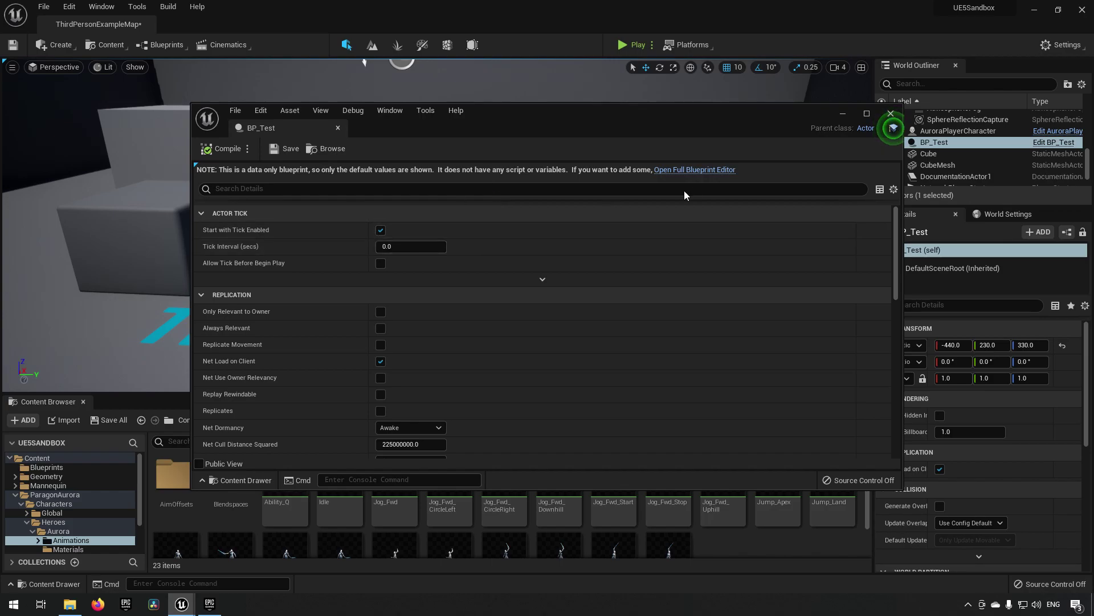
click(694, 170)
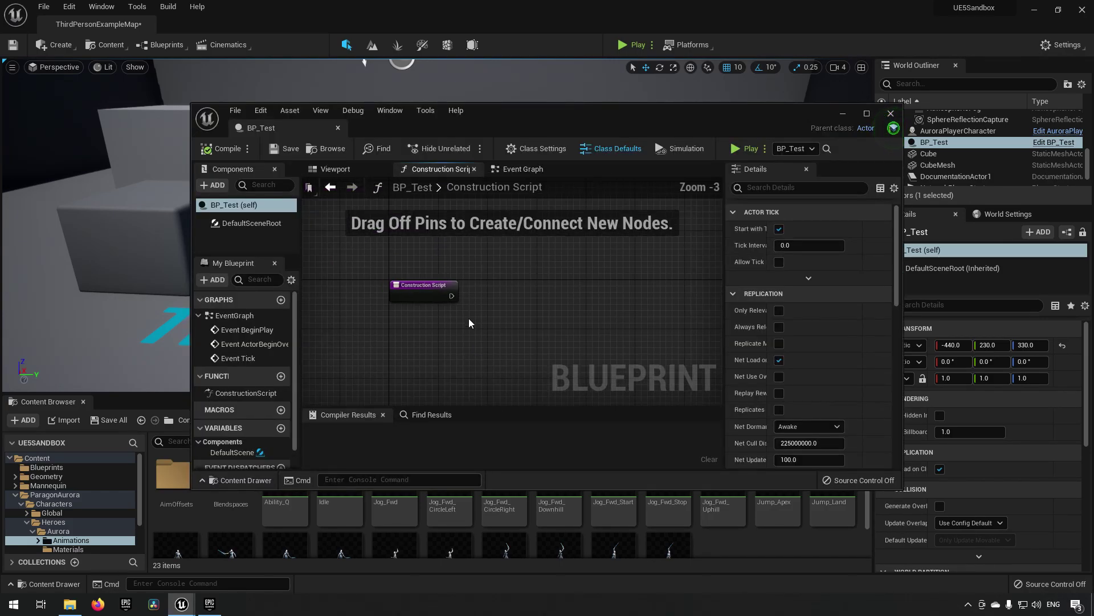
click(514, 170)
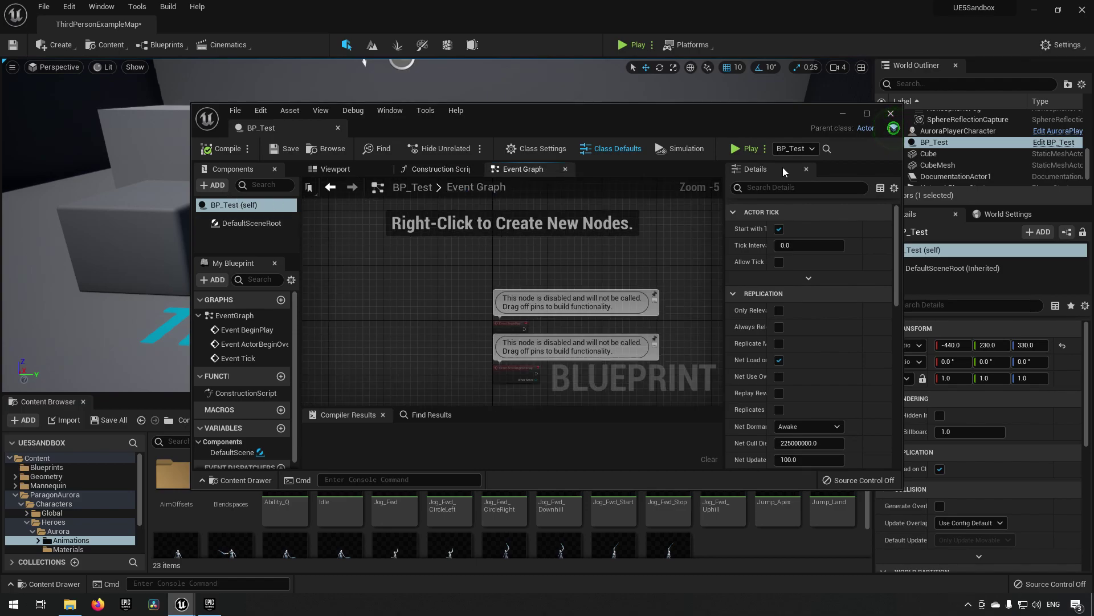
click(892, 114)
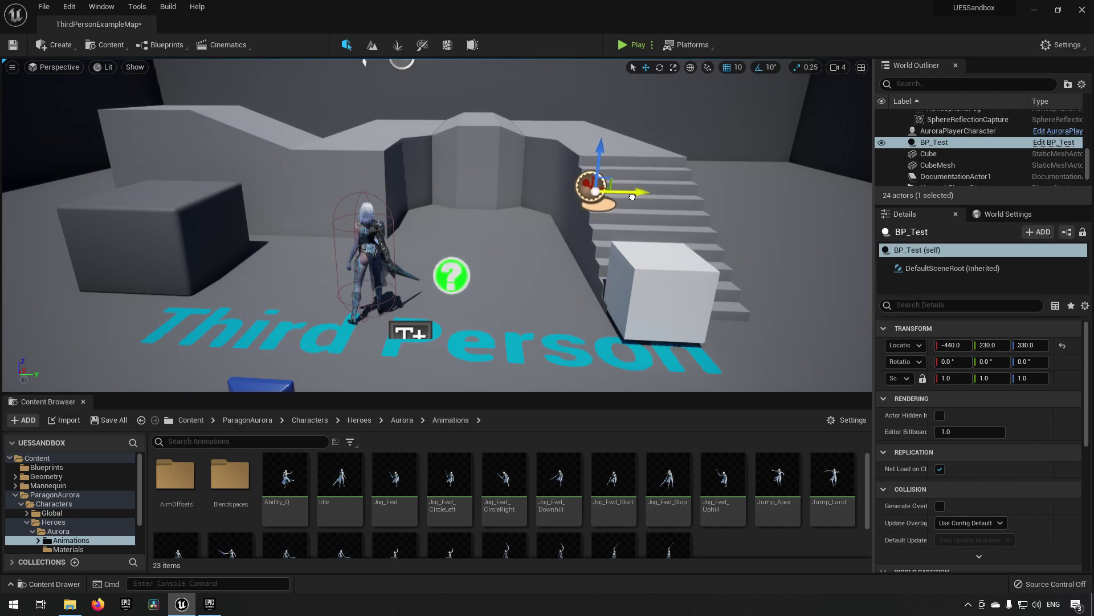
Step: Move BP_Test to Y 210.0, then tick EnableRootMotion on Ability_Q and save it
drag(637, 191, 621, 192)
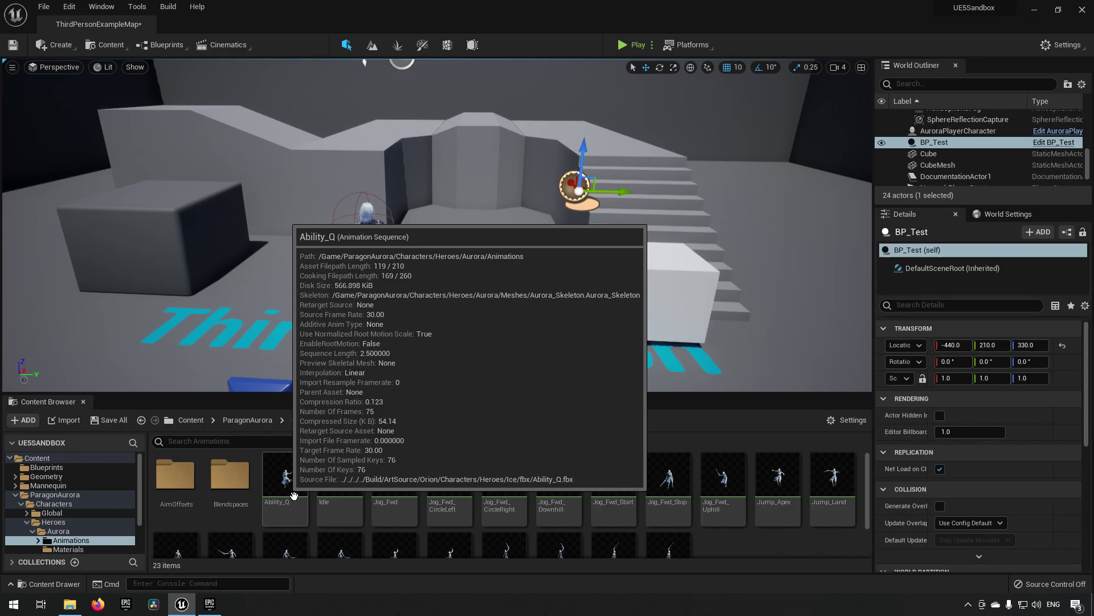
double_click(293, 494)
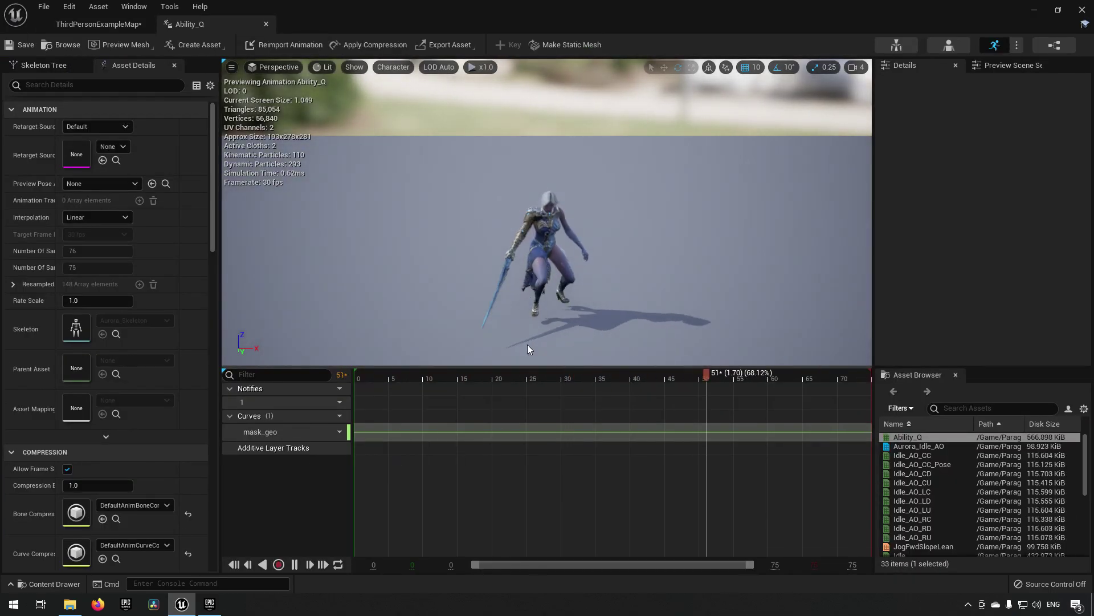
click(295, 563)
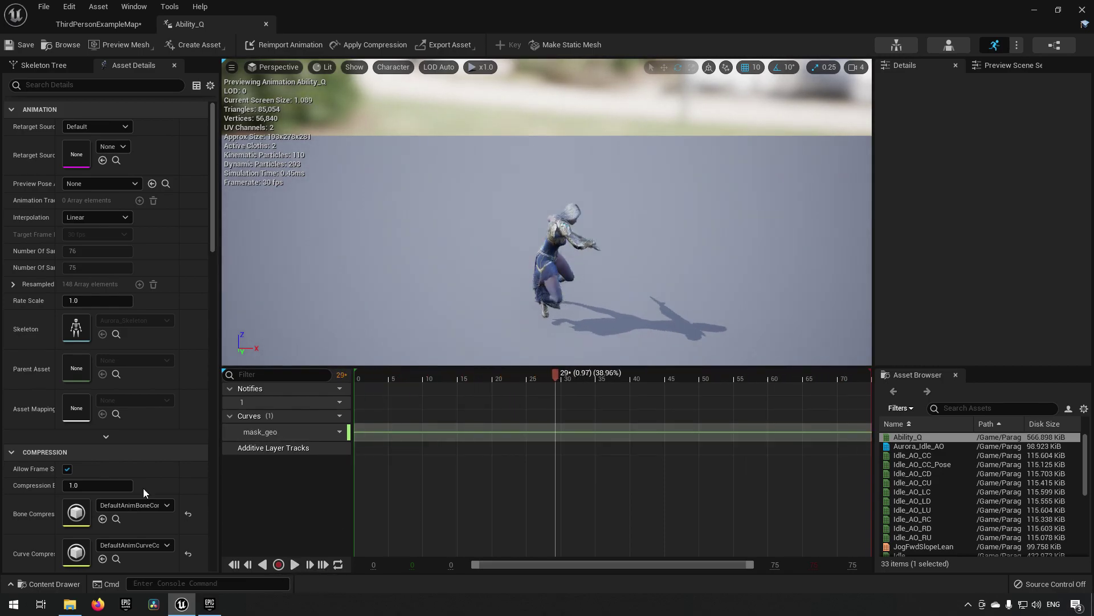
scroll(121, 415, down, 5)
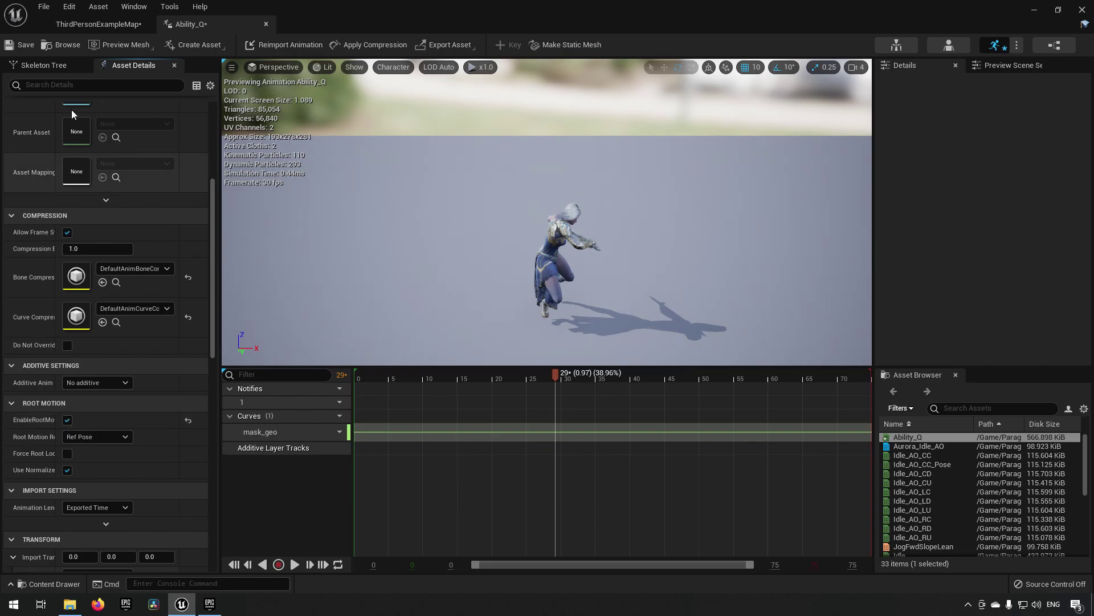
click(23, 45)
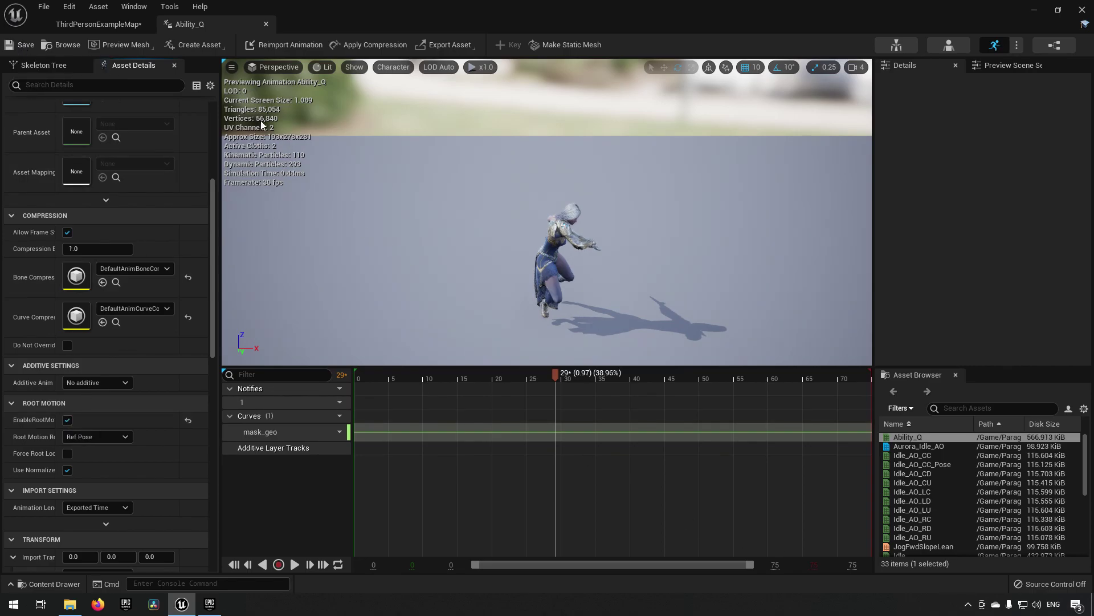
click(69, 44)
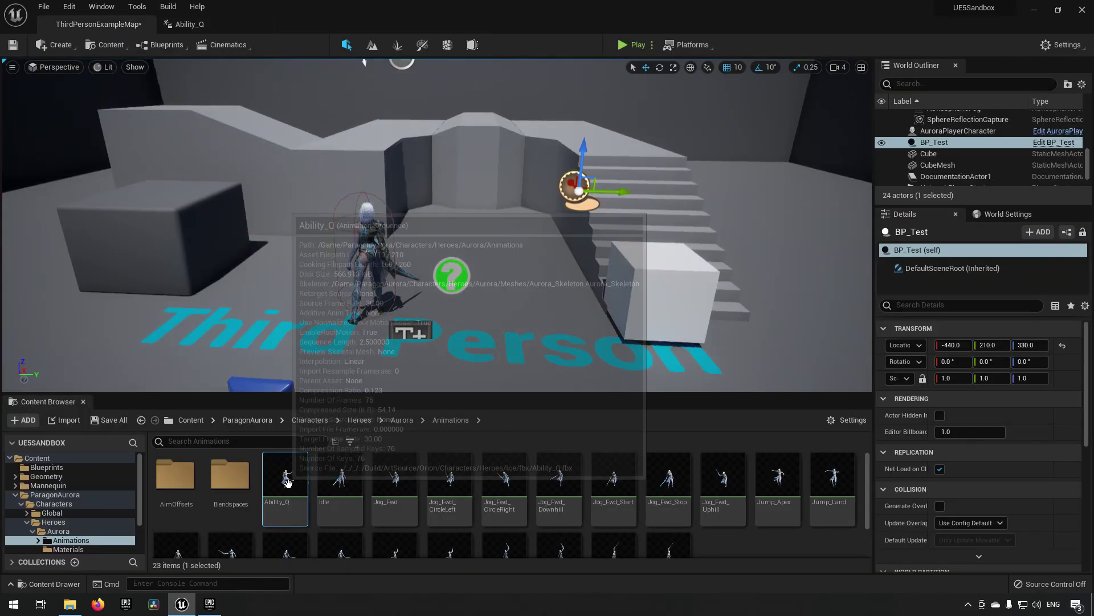
Step: Create an AnimMontage from Ability_Q, keeping the default name Ability_Q_Montage
right_click(287, 482)
mouse_move(347, 109)
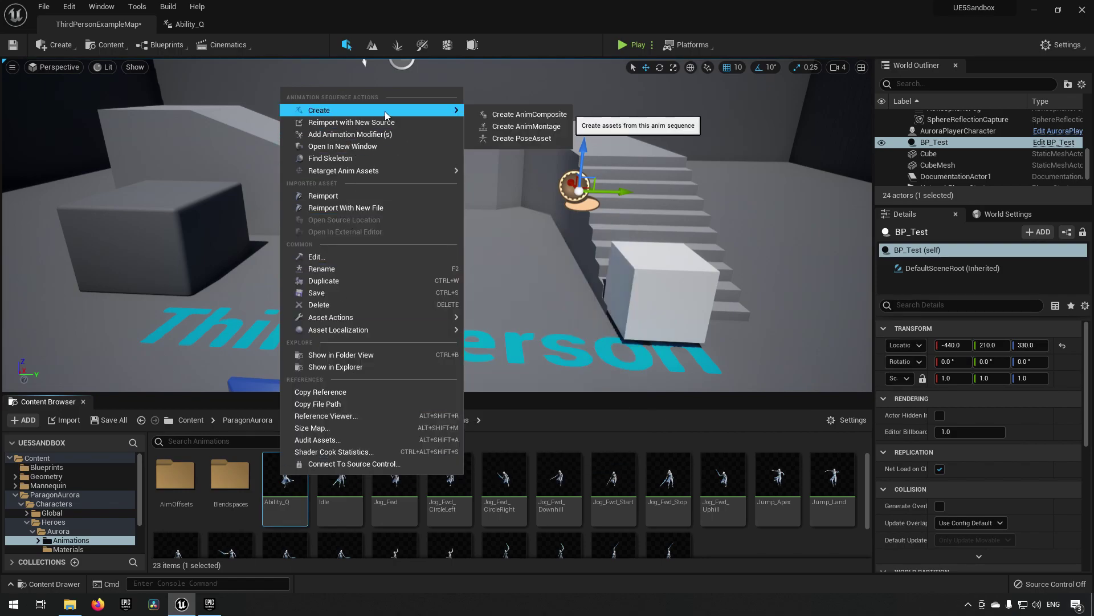
click(525, 126)
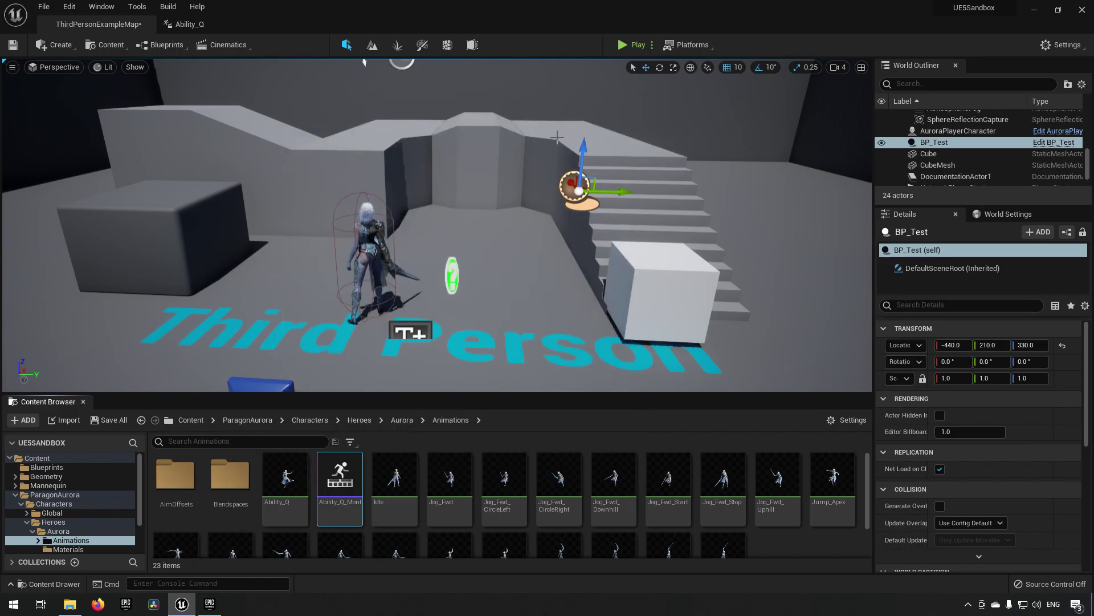
key(Return)
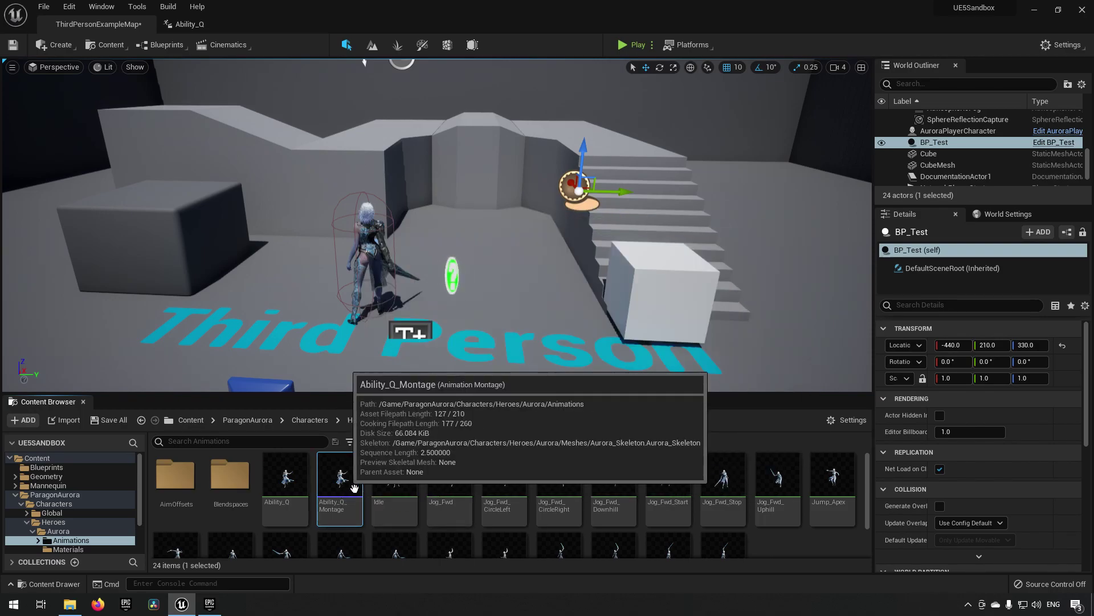
Step: Add a Motion Warping notify state to Ability_Q_Montage, spanning 0.311 s from frame 14
double_click(354, 488)
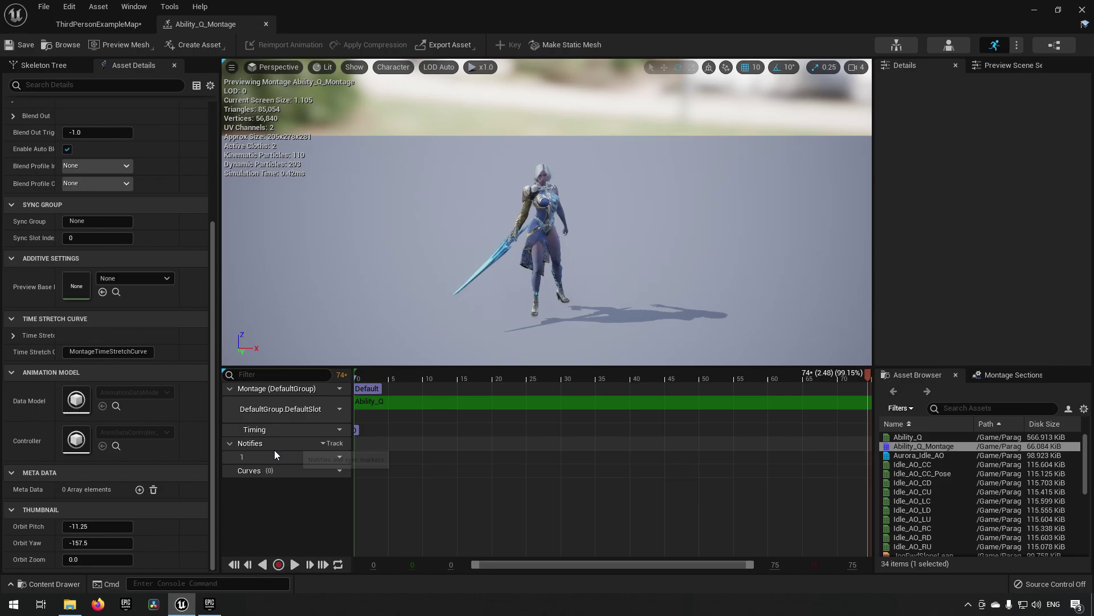
right_click(422, 458)
mouse_move(475, 495)
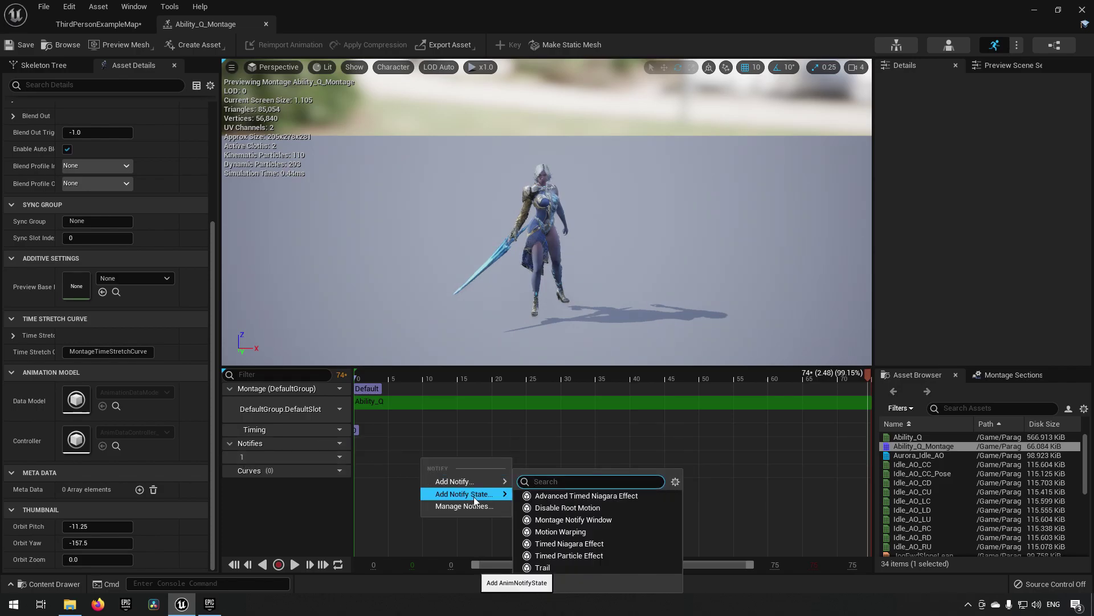
click(577, 531)
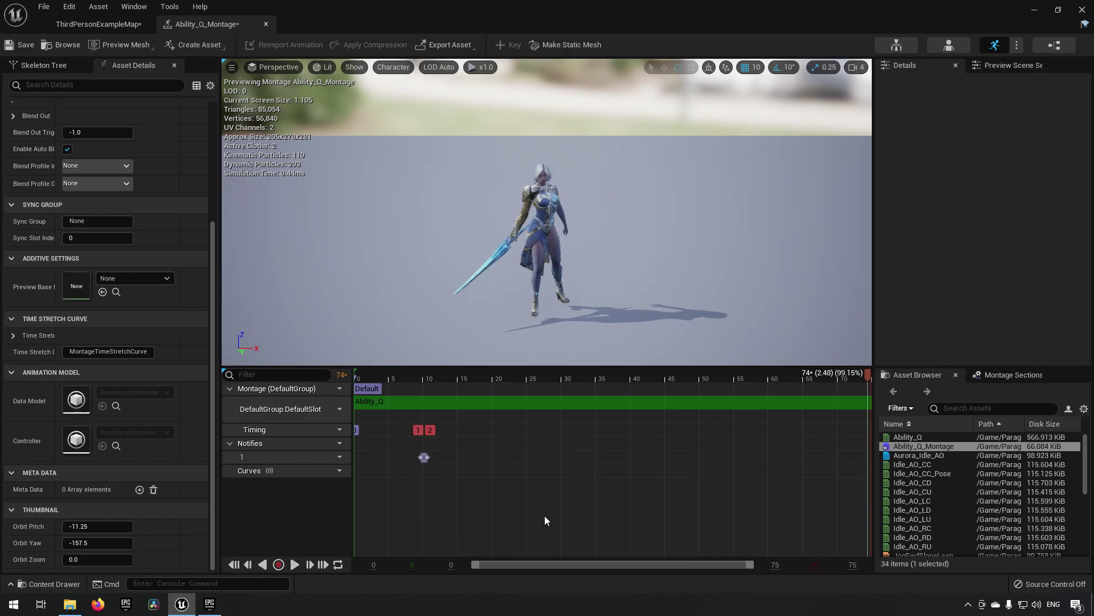
drag(434, 457, 477, 461)
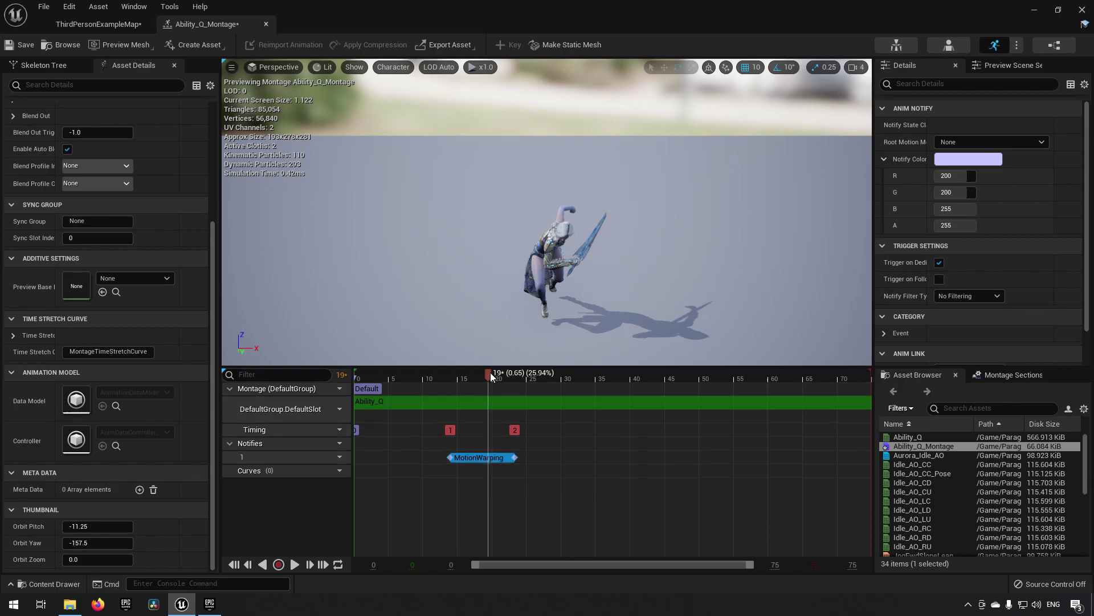
Step: Shift the MotionWarping notify earlier and stretch its end to frame 29 (0.97 s)
drag(490, 374, 441, 410)
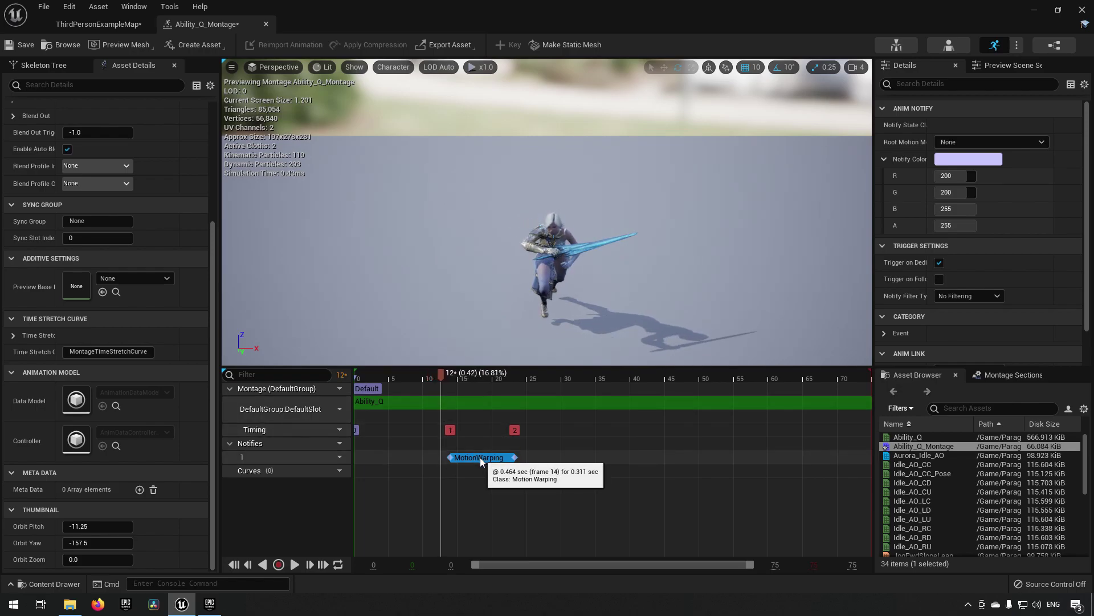
drag(480, 457, 467, 457)
drag(441, 375, 571, 406)
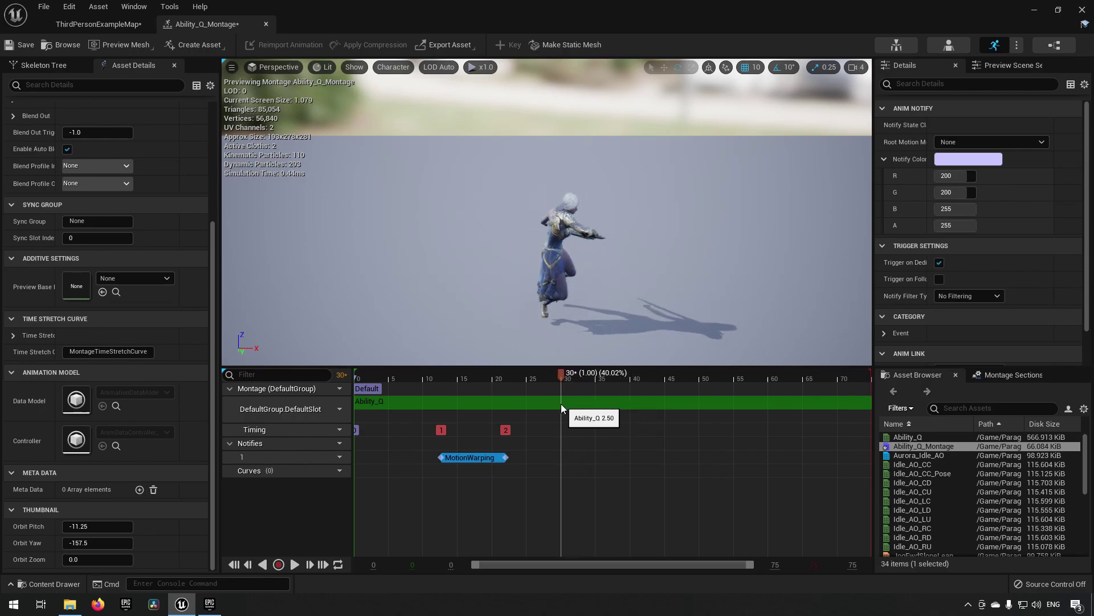
mouse_move(561, 403)
mouse_down()
mouse_move(542, 402)
mouse_move(556, 402)
mouse_up()
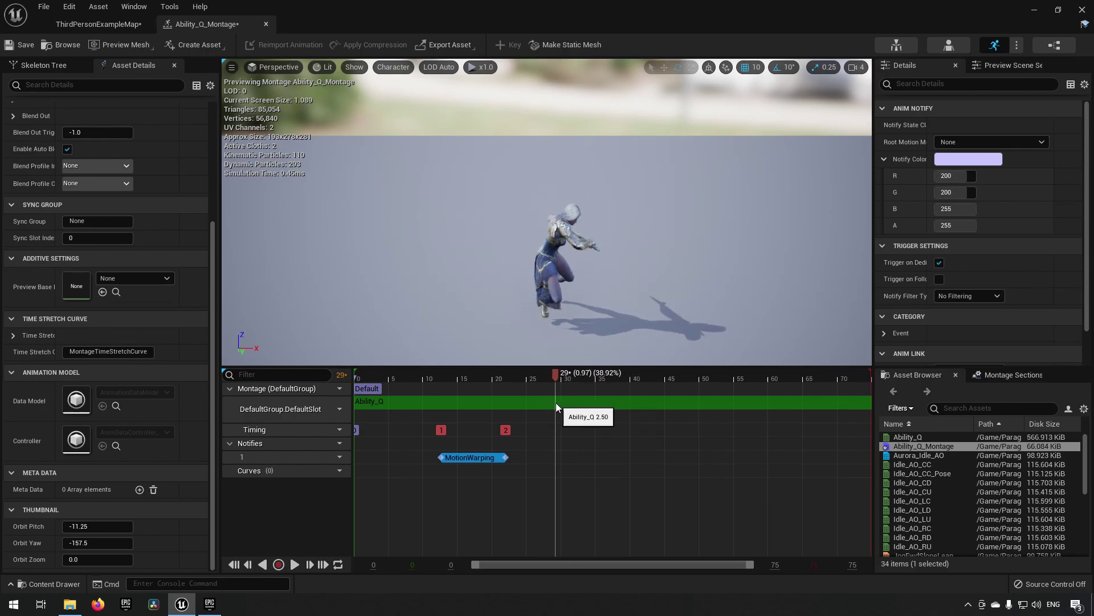
drag(507, 458, 561, 458)
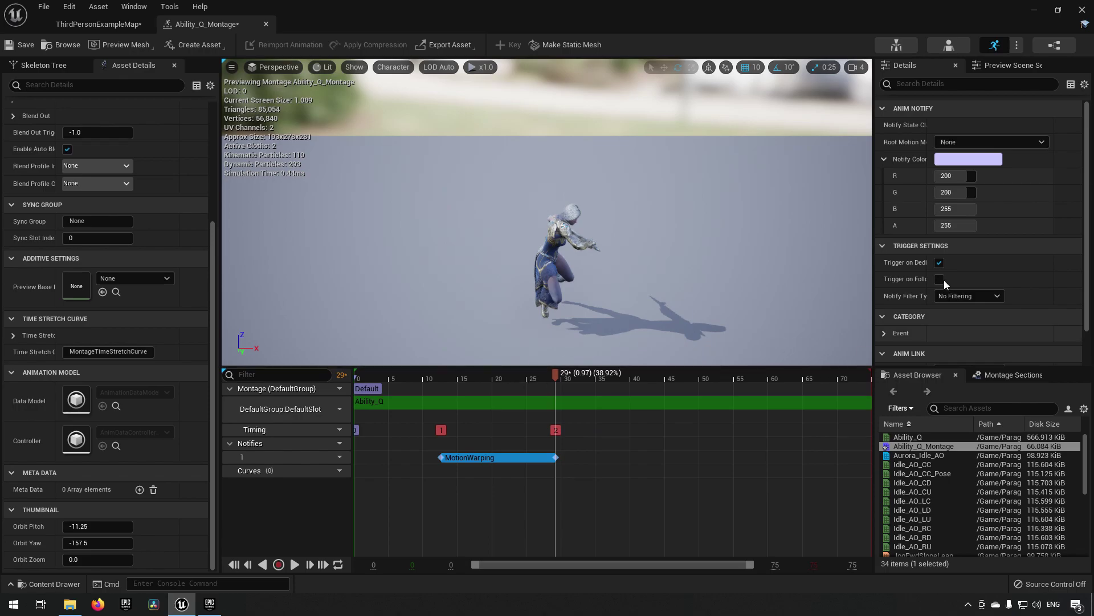
Step: Choose Adjustment Blend Warp as the Motion Warping notify's Root Motion Modifier
click(512, 459)
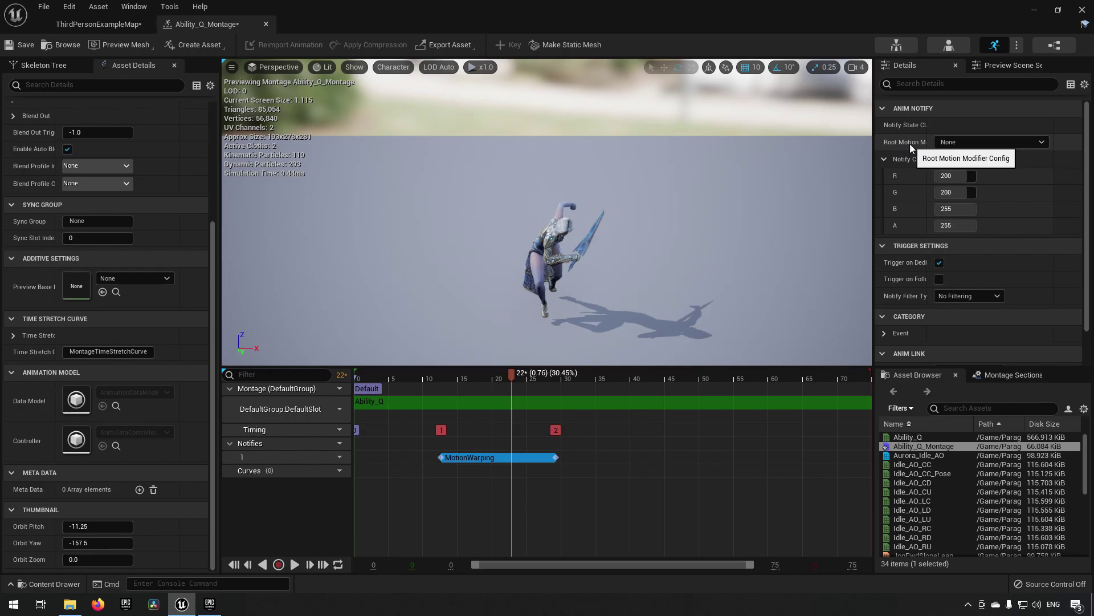
click(981, 141)
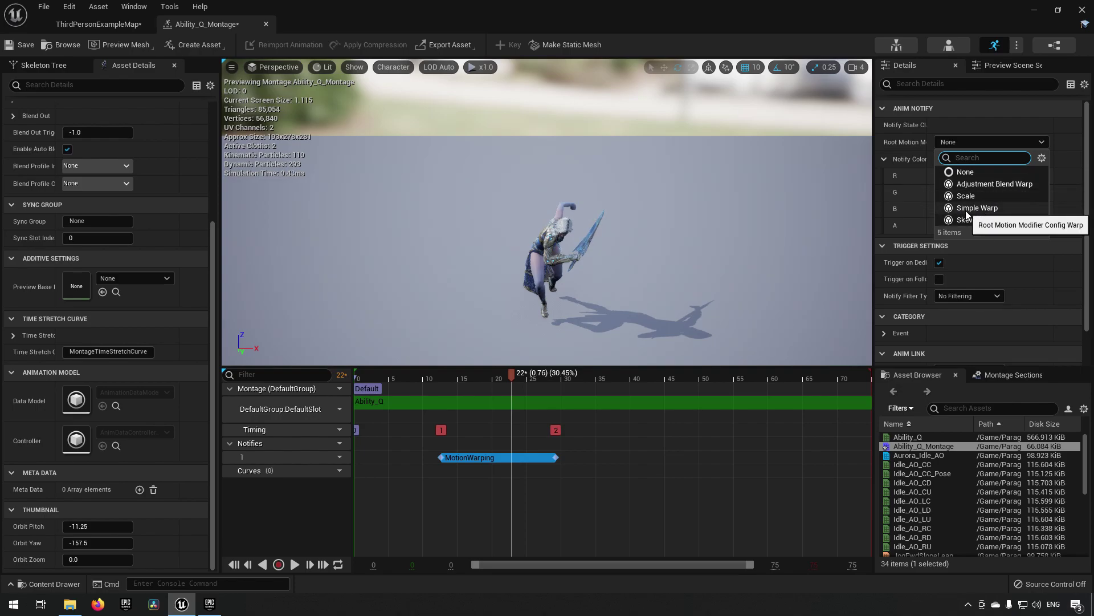
click(986, 184)
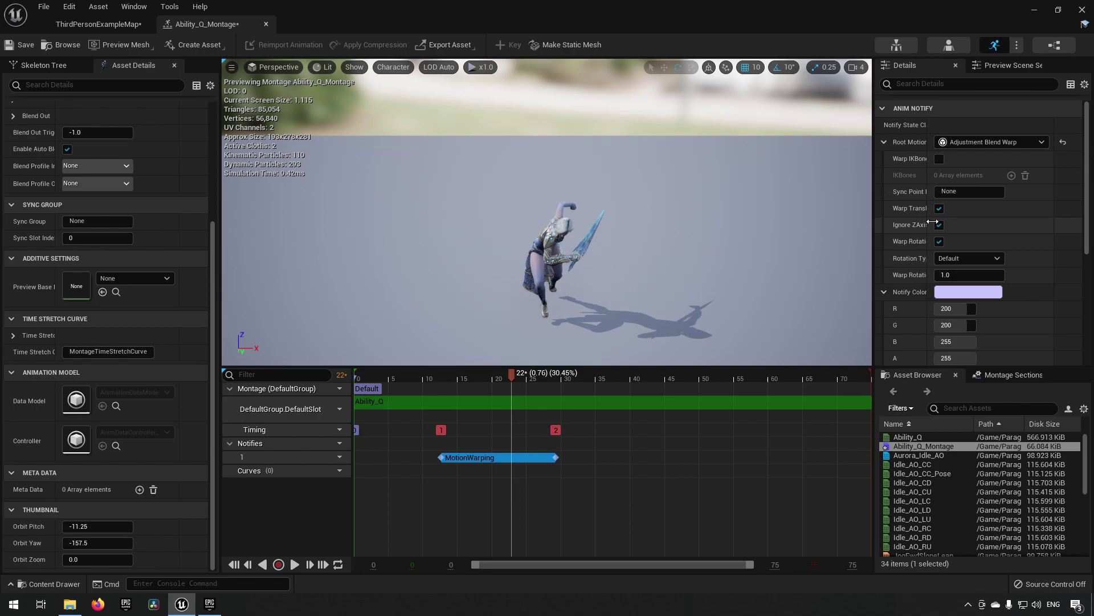
Step: Set the warp's Sync Point Name to ChargeDestination and uncheck Ignore ZAxis
drag(933, 222, 961, 222)
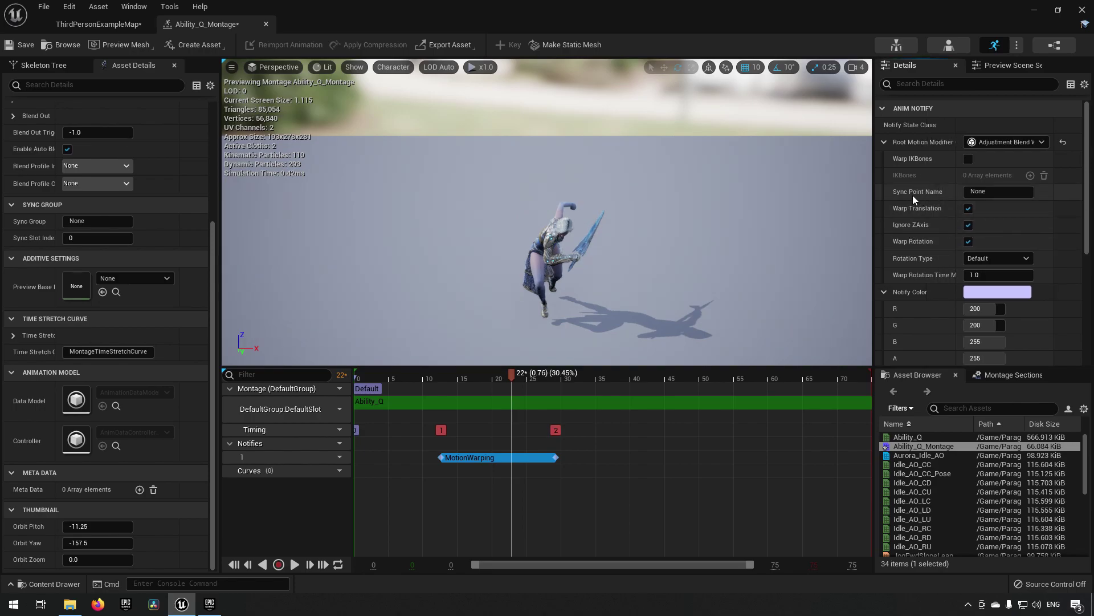
click(997, 195)
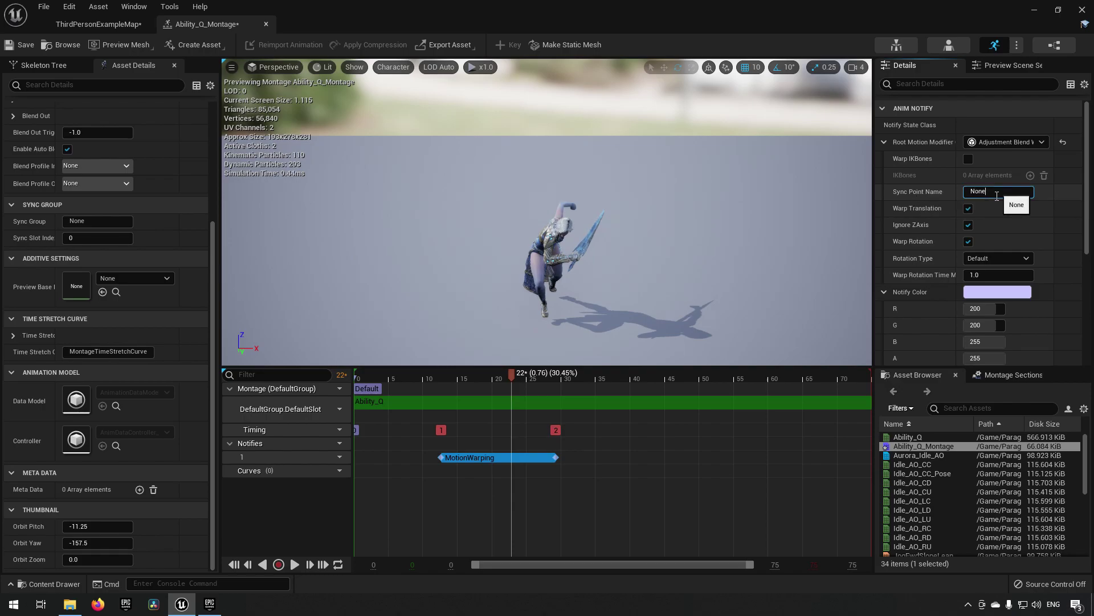
double_click(997, 196)
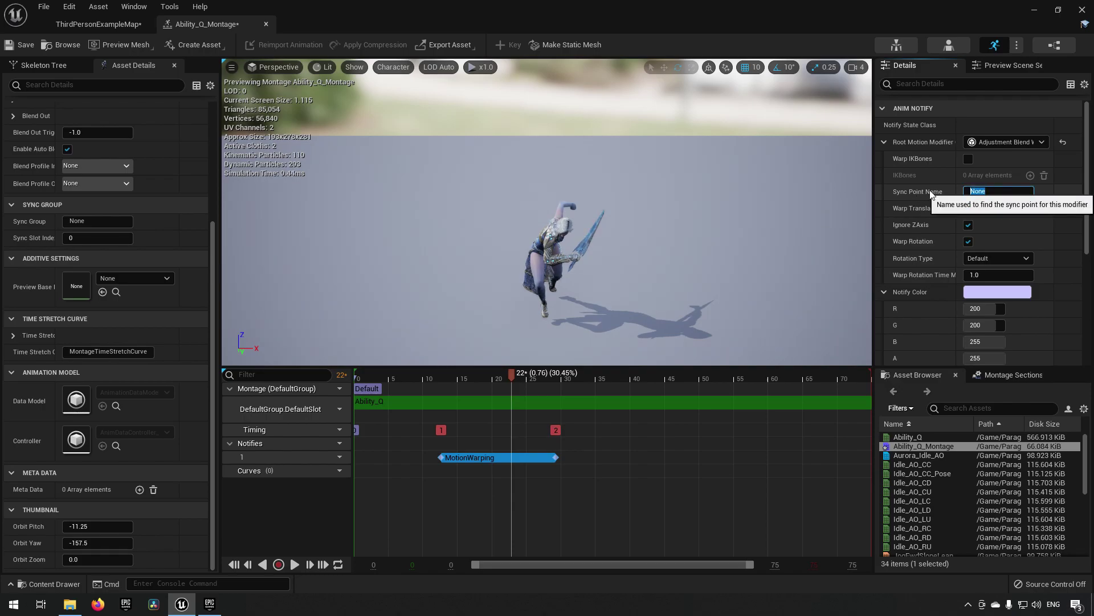
text(ChargeDestinati)
key(Return)
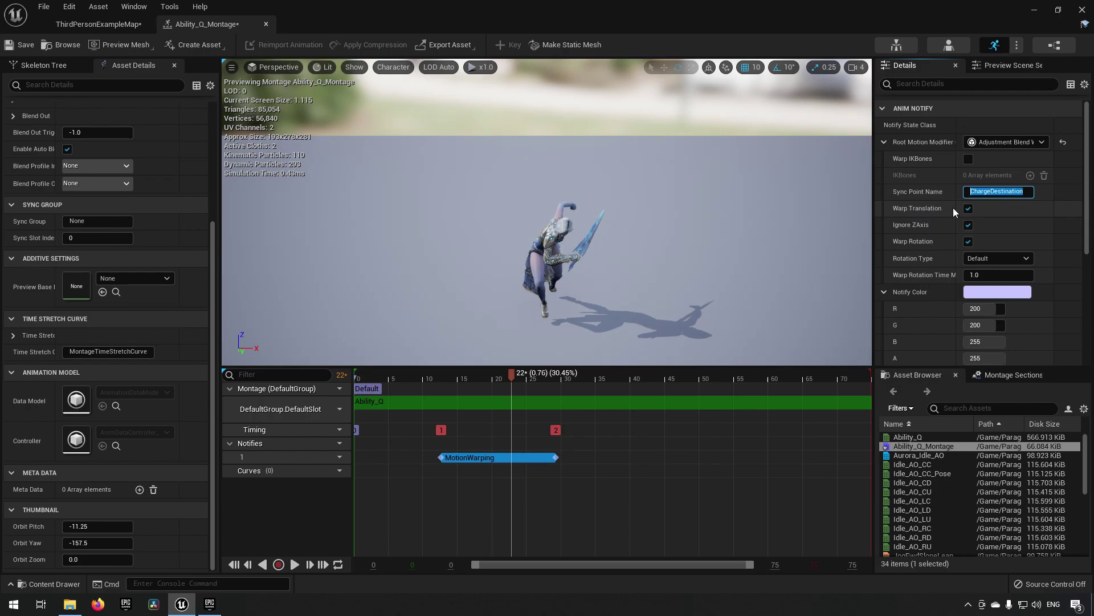
key(Return)
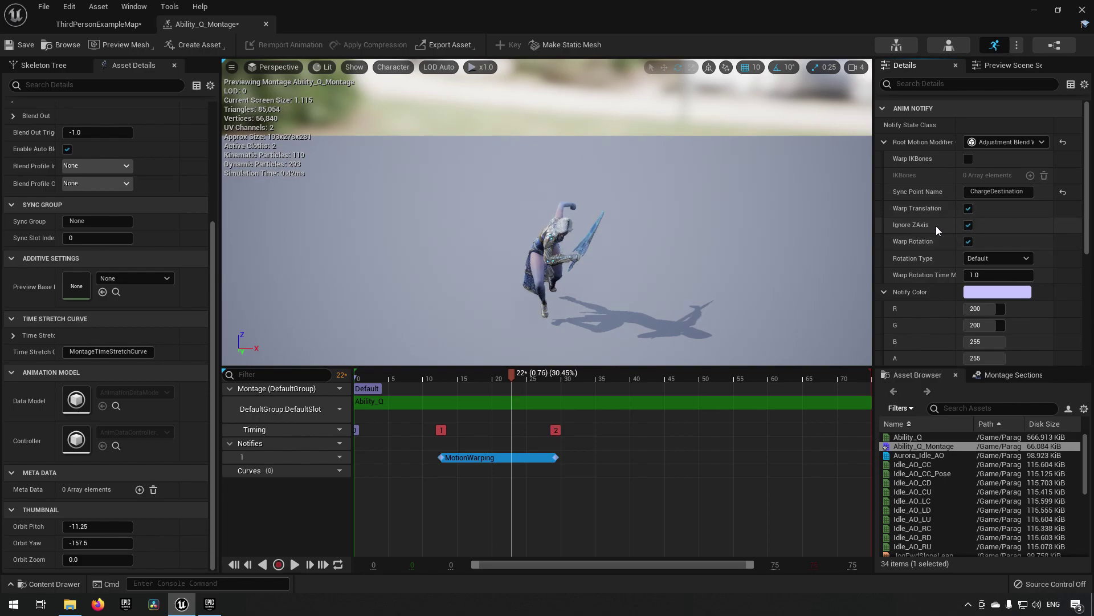
click(968, 226)
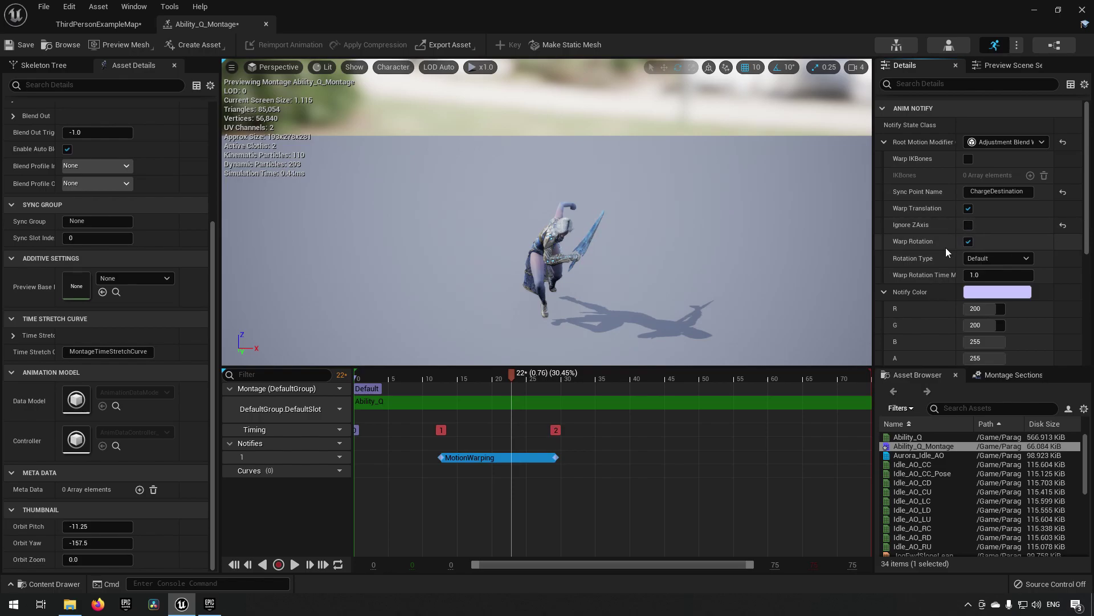
Step: Choose Facing for the warp's Rotation Type and save Ability_Q_Montage
click(994, 261)
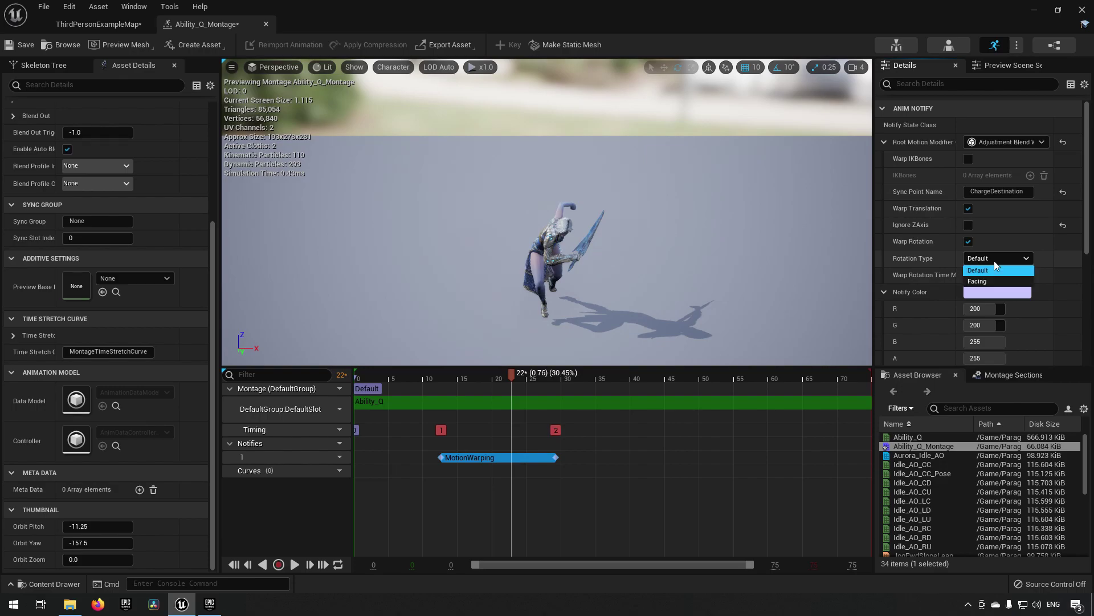
click(990, 283)
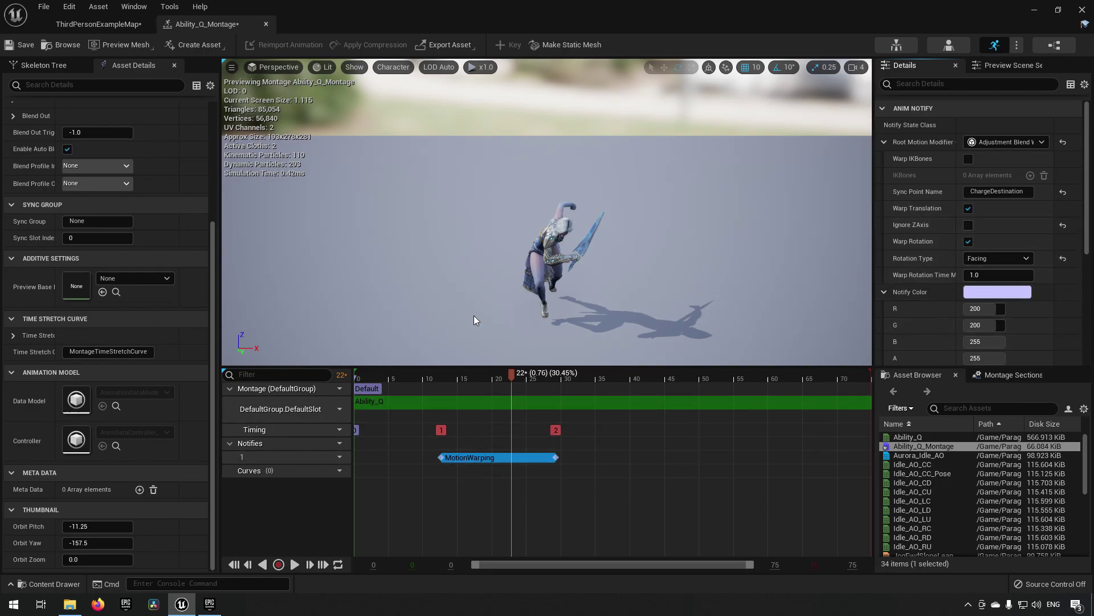
click(12, 46)
Step: From ThirdPersonExampleMap, open Aurora's AuroraPlayerCharacter Blueprint and select its R key event node
click(86, 24)
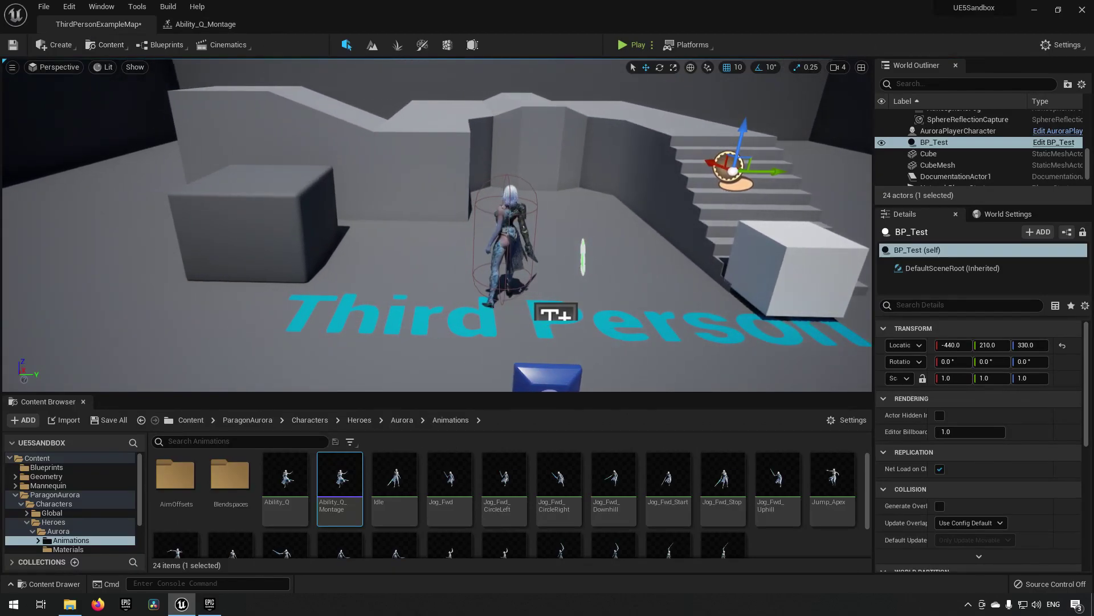
click(516, 242)
right_drag(634, 216, 821, 198)
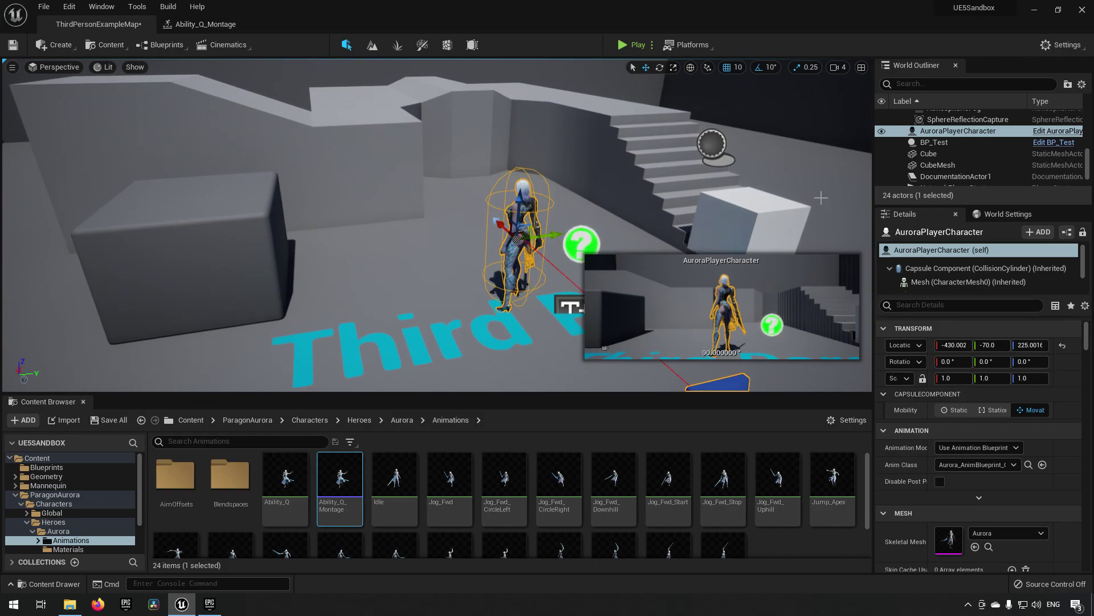
click(1059, 131)
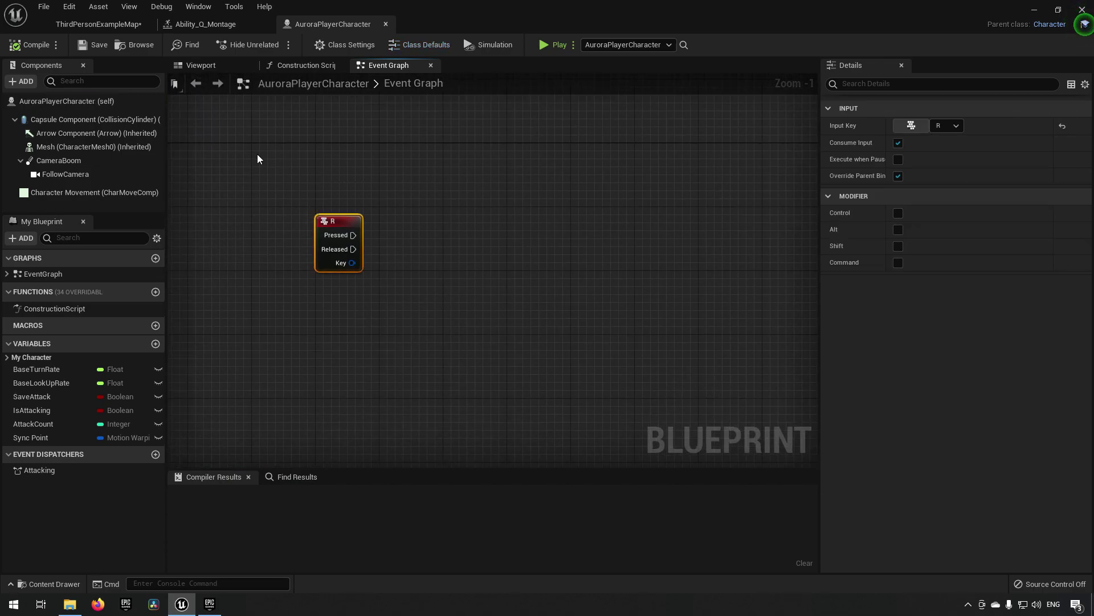
drag(256, 159, 440, 333)
Step: Add a MotionWarping component to AuroraPlayerCharacter, keeping its default name
click(21, 82)
text(mot)
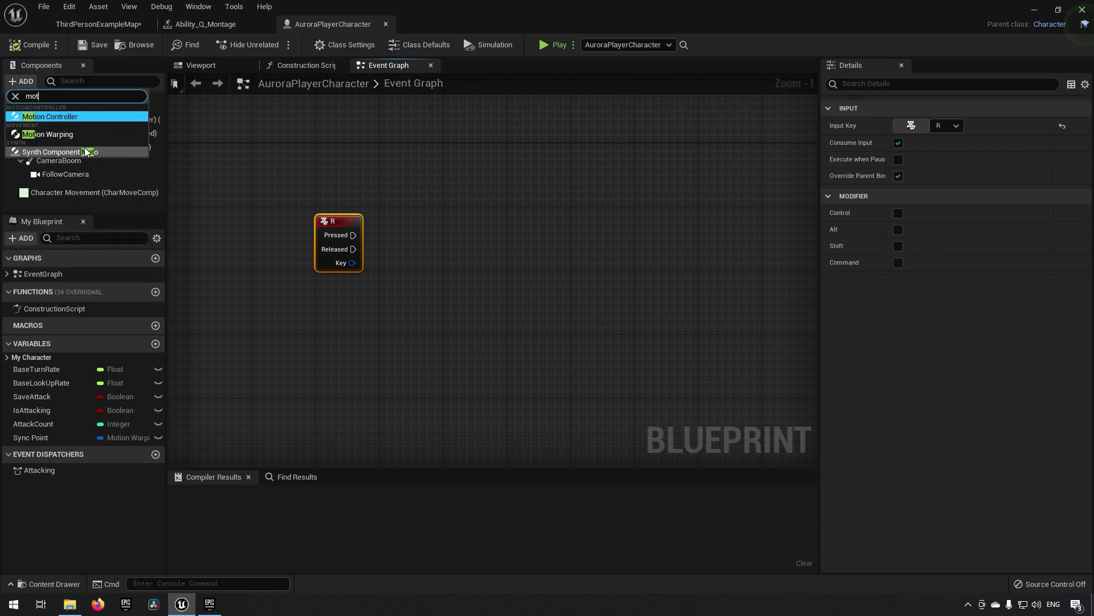
text(ion)
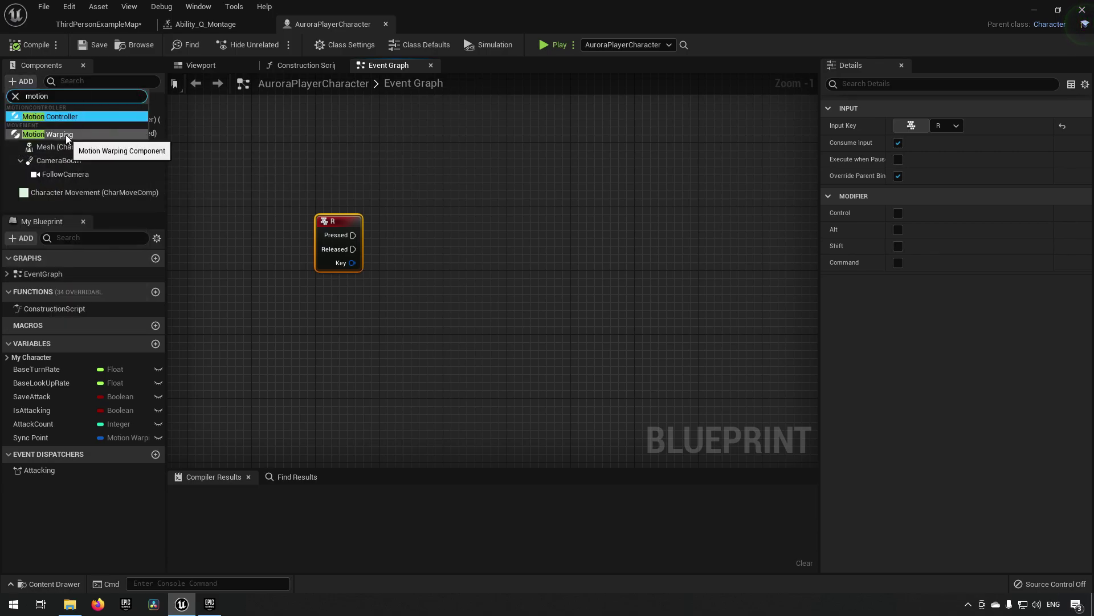
click(66, 135)
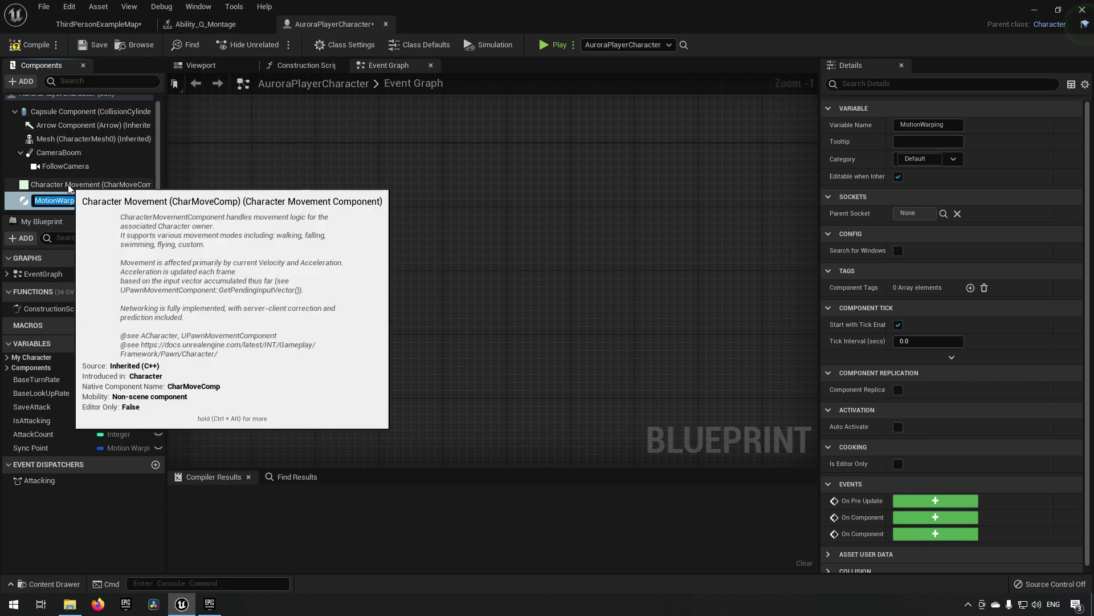
key(Return)
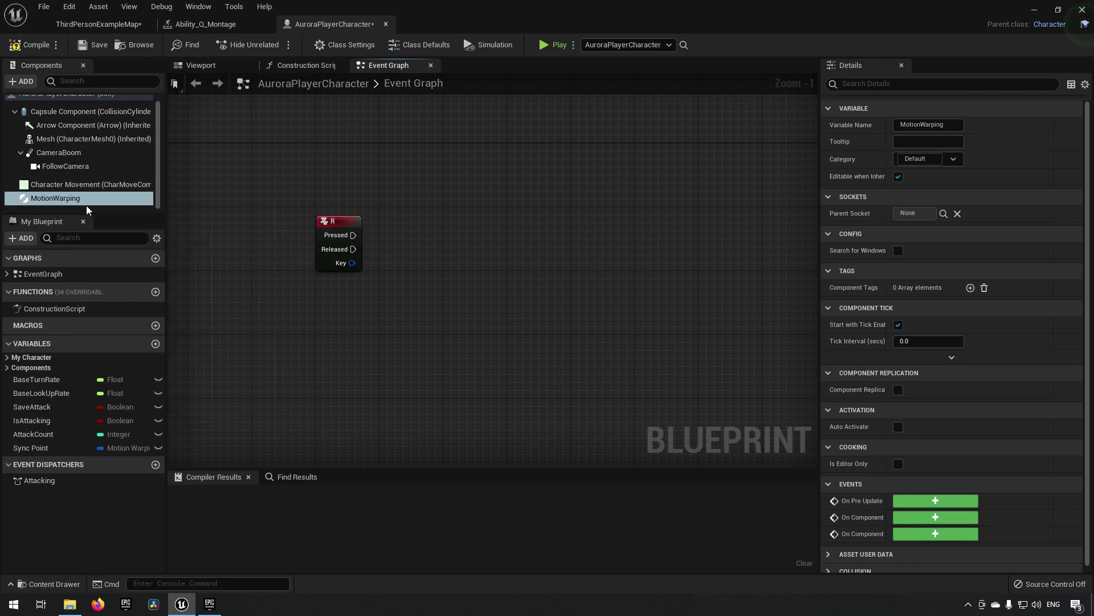
Step: Place a Motion Warping reference node near the R event and pull a wire to list its actions
drag(66, 201, 364, 319)
right_drag(496, 318, 506, 326)
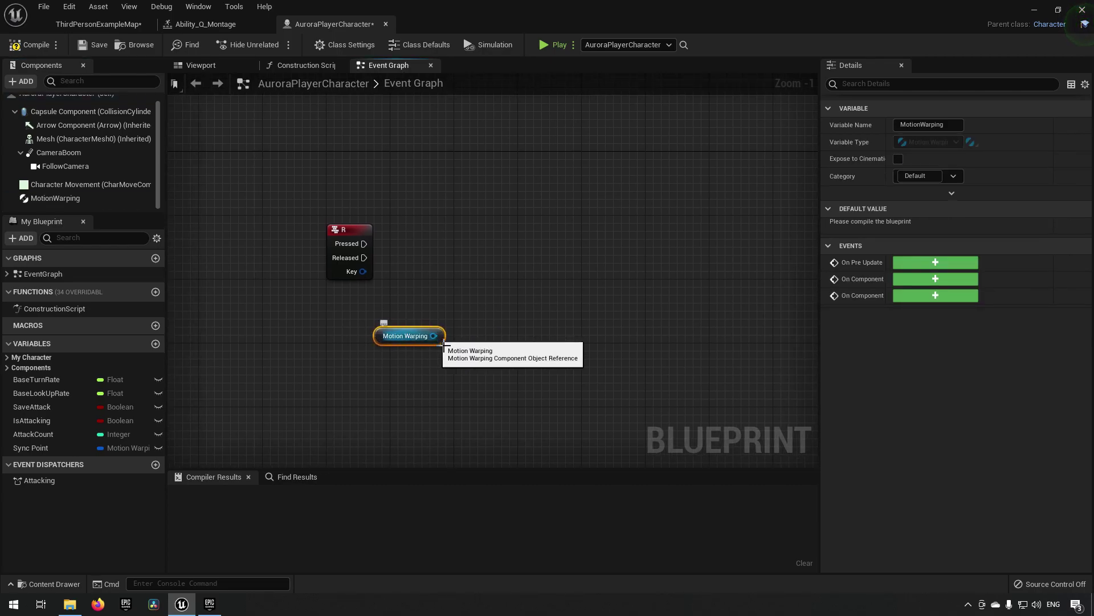
drag(431, 340, 545, 246)
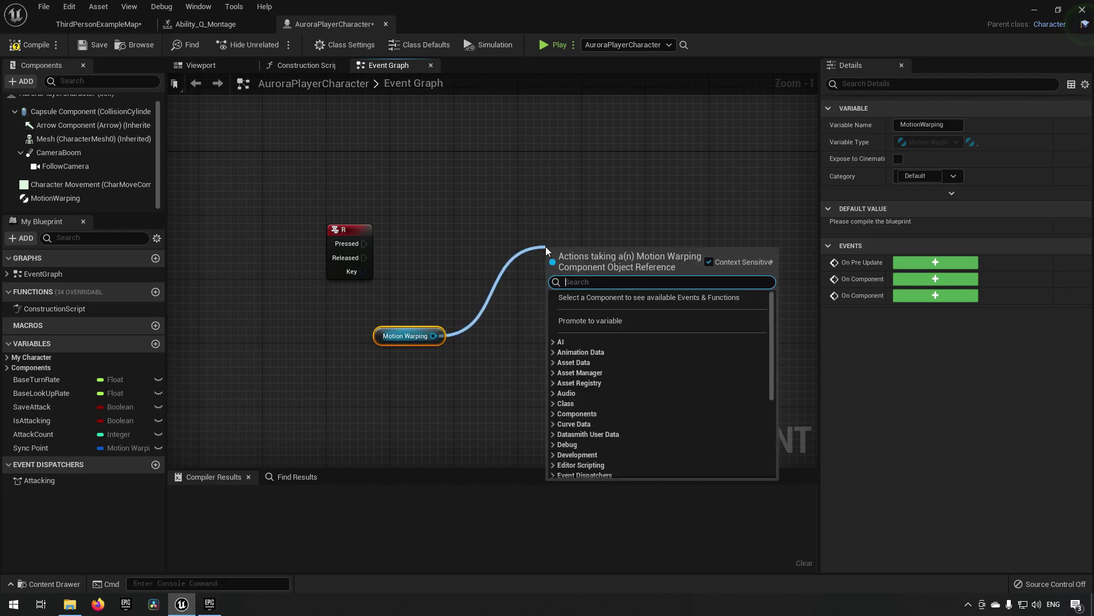
Step: Add an Add or Update Sync Point node named ChargeDestination
text(add sync)
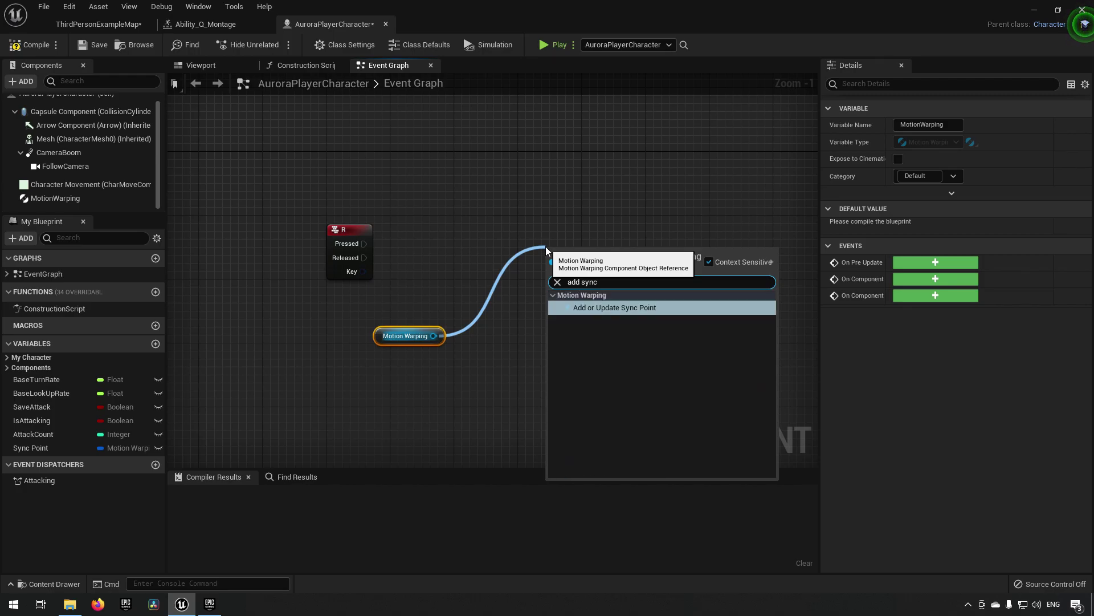
key(Return)
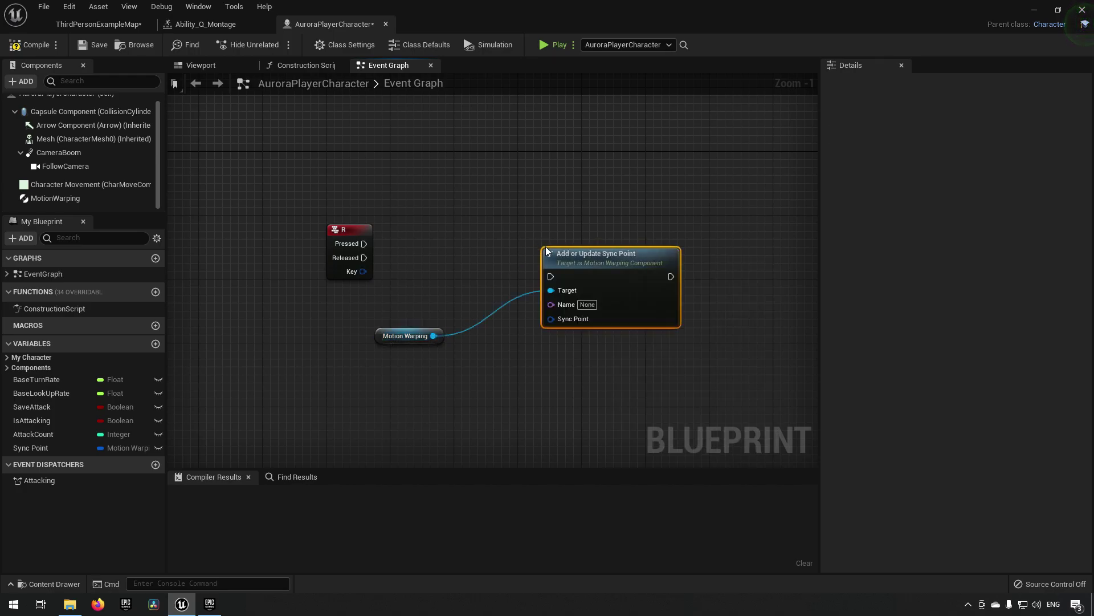
drag(619, 265, 627, 241)
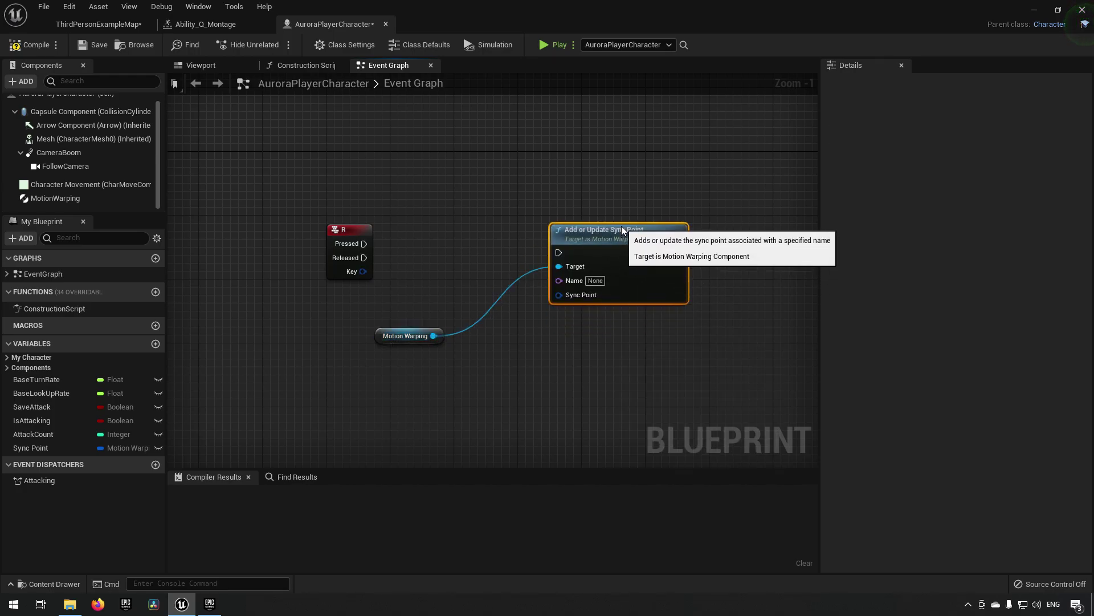
click(595, 281)
text(ChargeDestination)
key(Return)
mouse_move(619, 237)
mouse_down()
mouse_move(621, 221)
mouse_move(612, 229)
mouse_up()
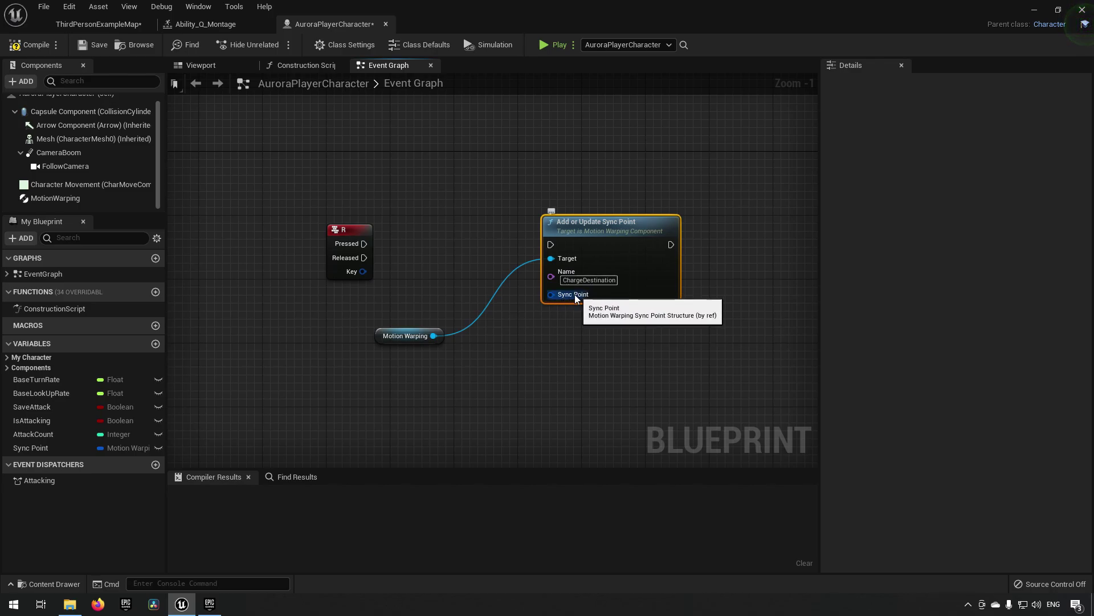
Step: Split the Sync Point pin into separate location and rotation inputs
right_click(556, 296)
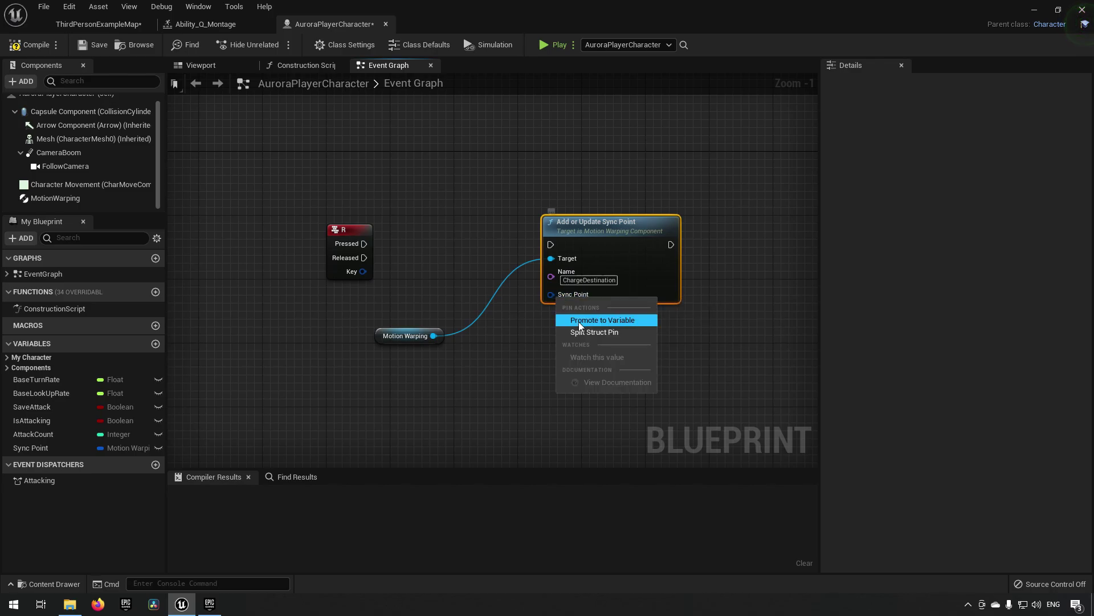
click(589, 334)
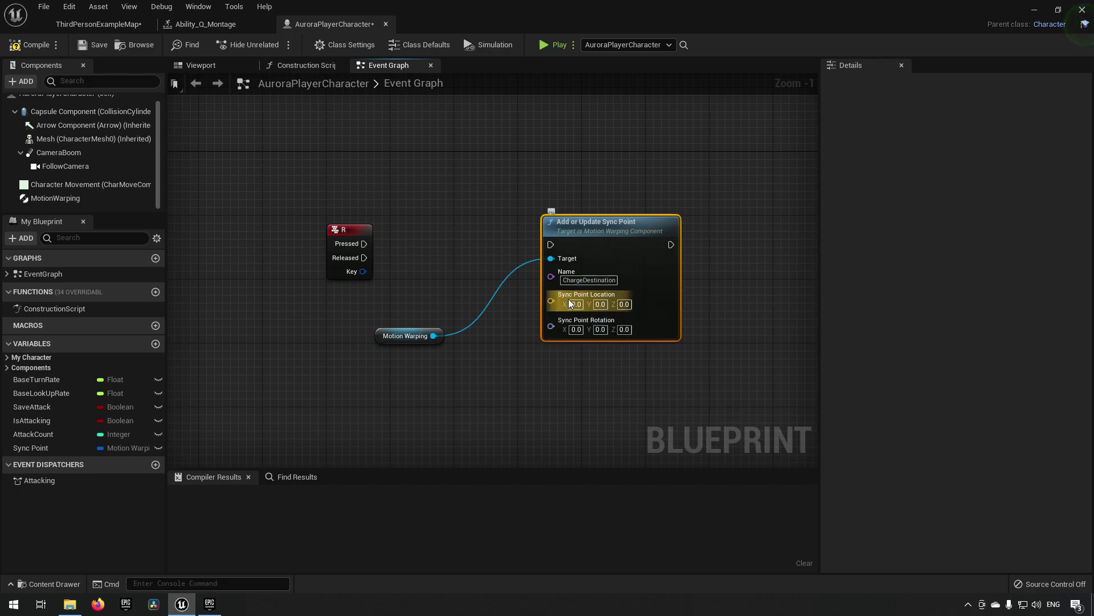
right_drag(565, 376, 558, 409)
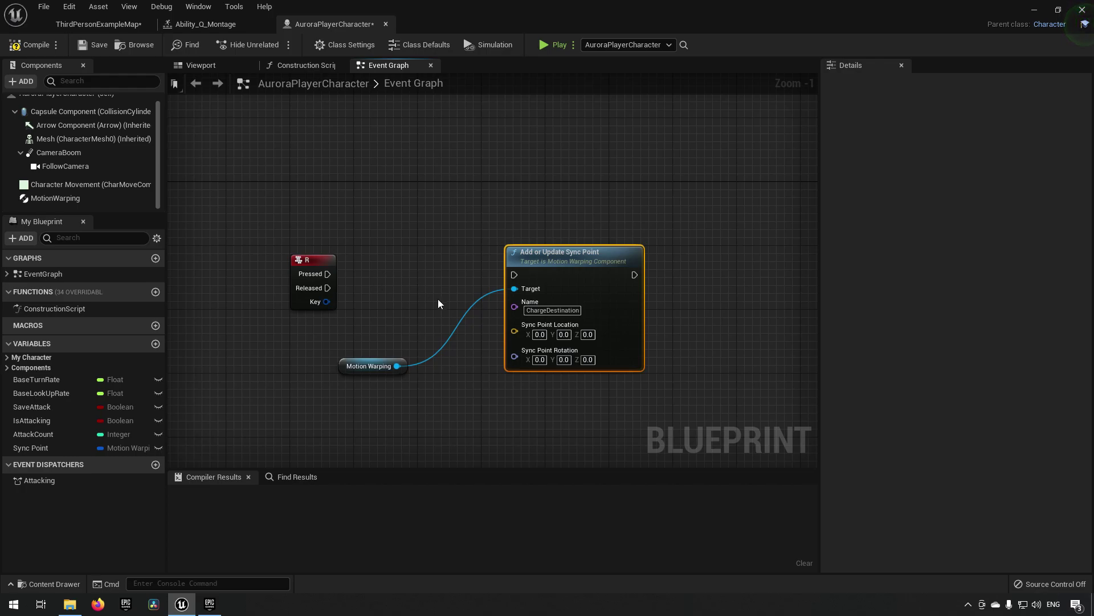
right_drag(438, 298, 354, 269)
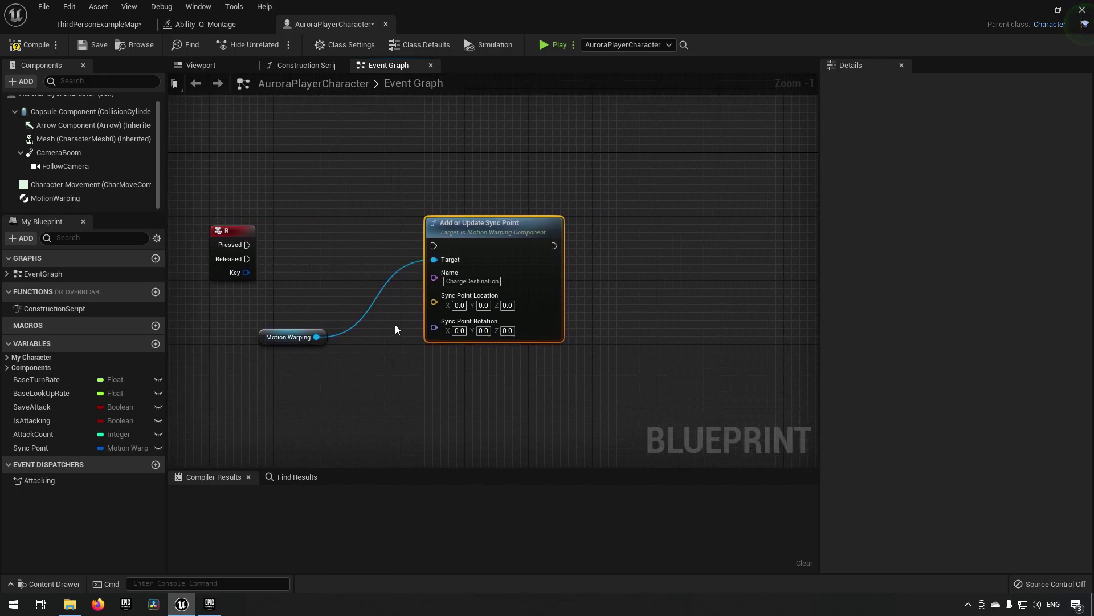
right_drag(395, 324, 566, 350)
Step: Move BP_Test in the level to Y 200, leaving Z at 330
drag(423, 264, 242, 267)
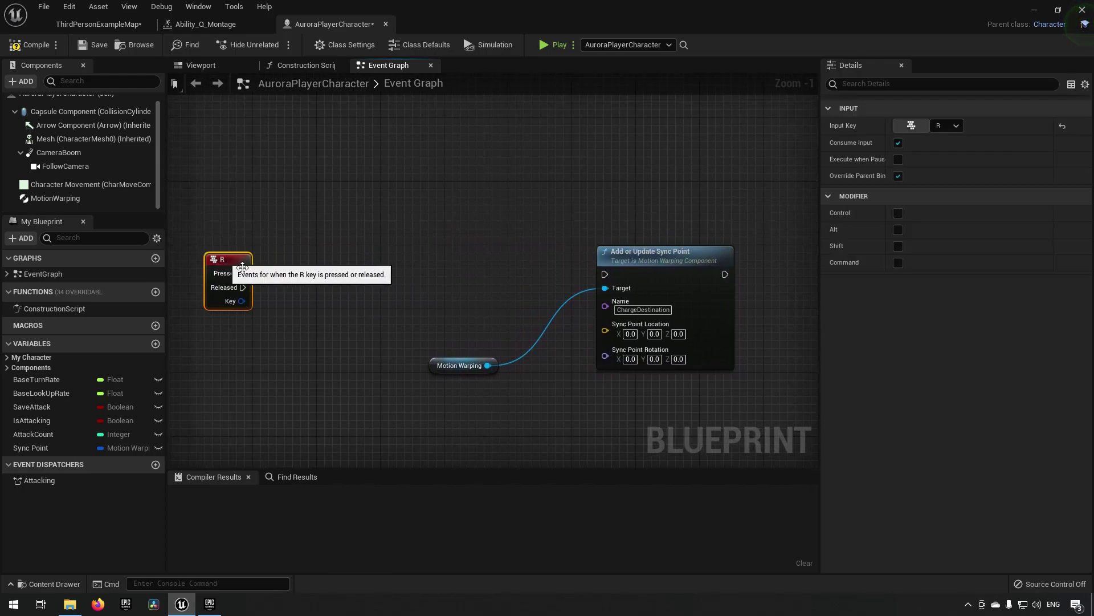
click(92, 26)
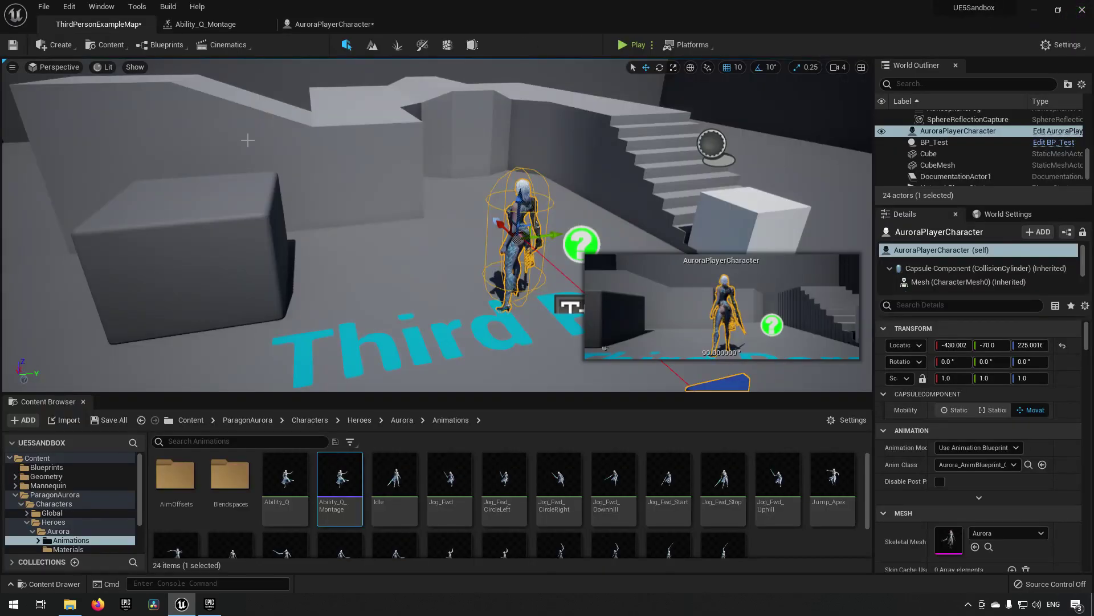
click(734, 163)
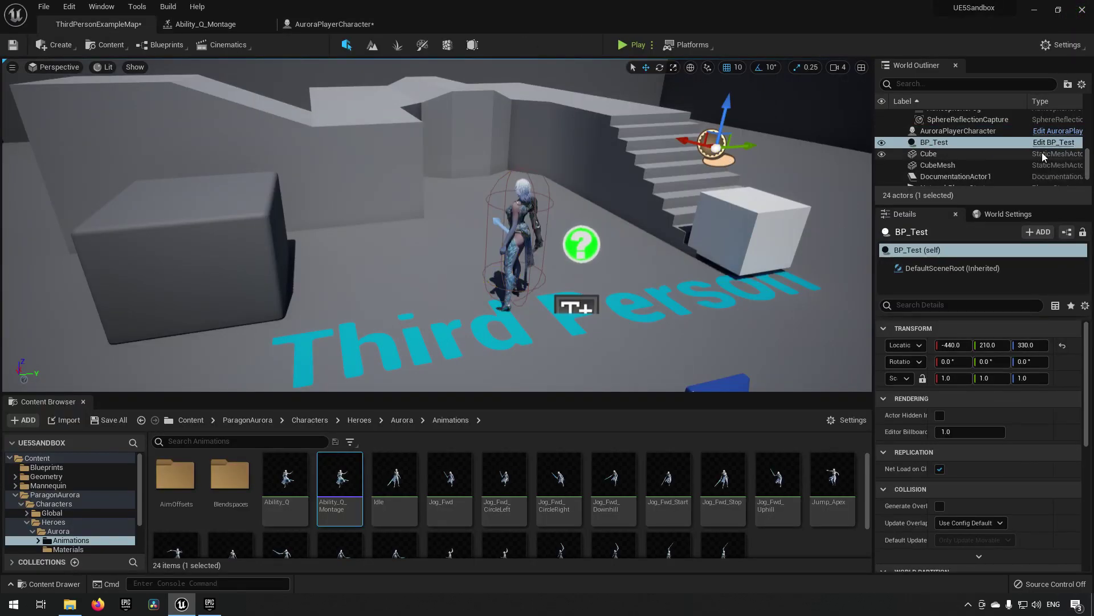
right_drag(628, 134, 628, 134)
drag(626, 163, 611, 158)
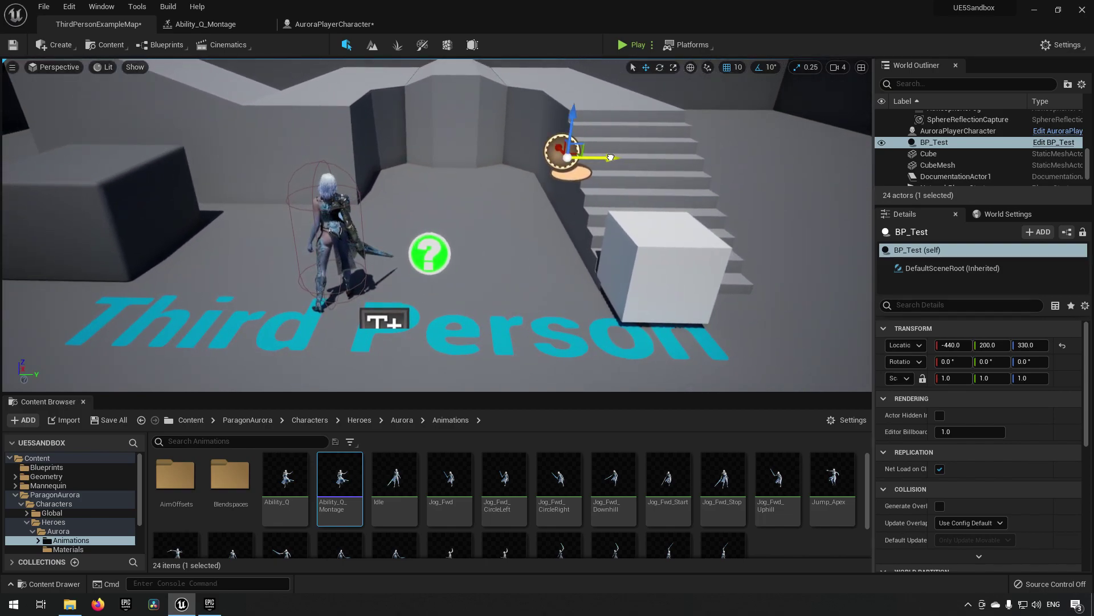
mouse_move(577, 123)
mouse_down()
mouse_move(568, 208)
mouse_move(586, 121)
mouse_up()
Step: Add a Get Actor Of Class node set to the BP Test class
click(319, 24)
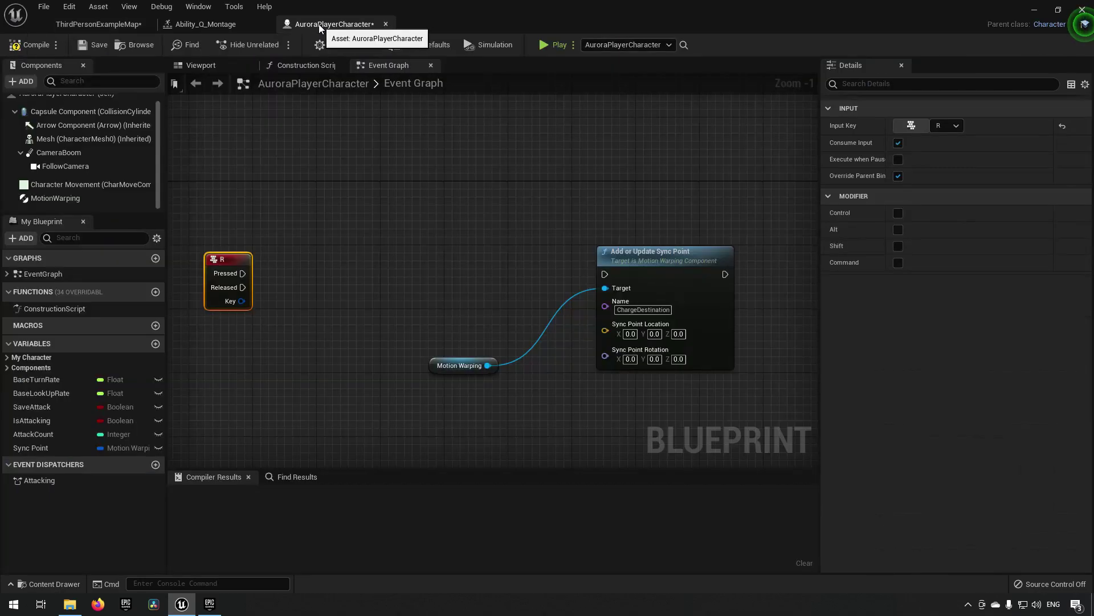
right_click(217, 204)
text(get ac)
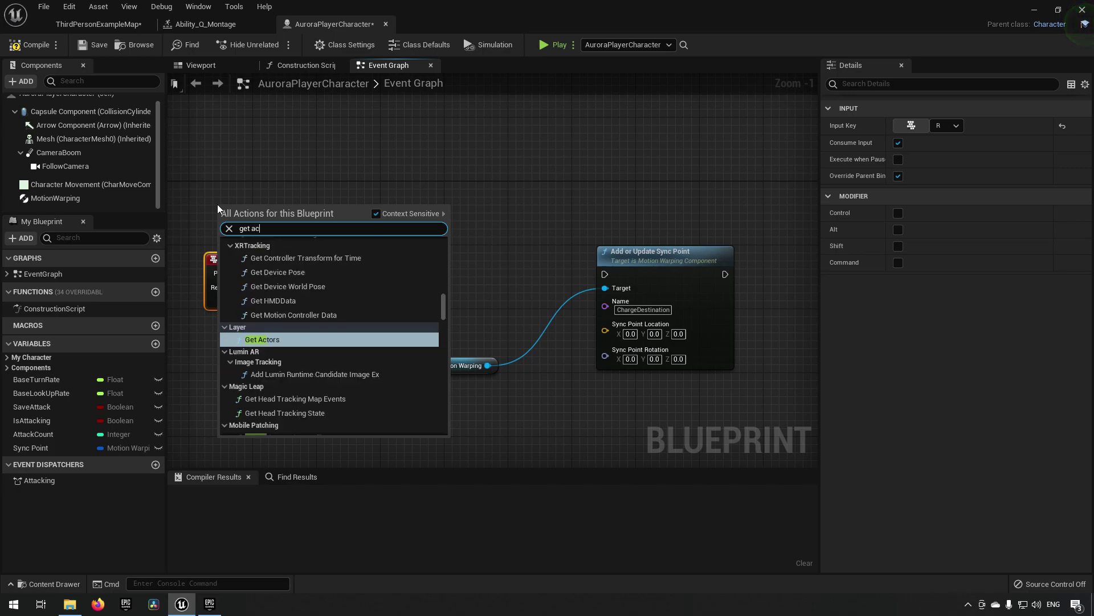
text(tor class)
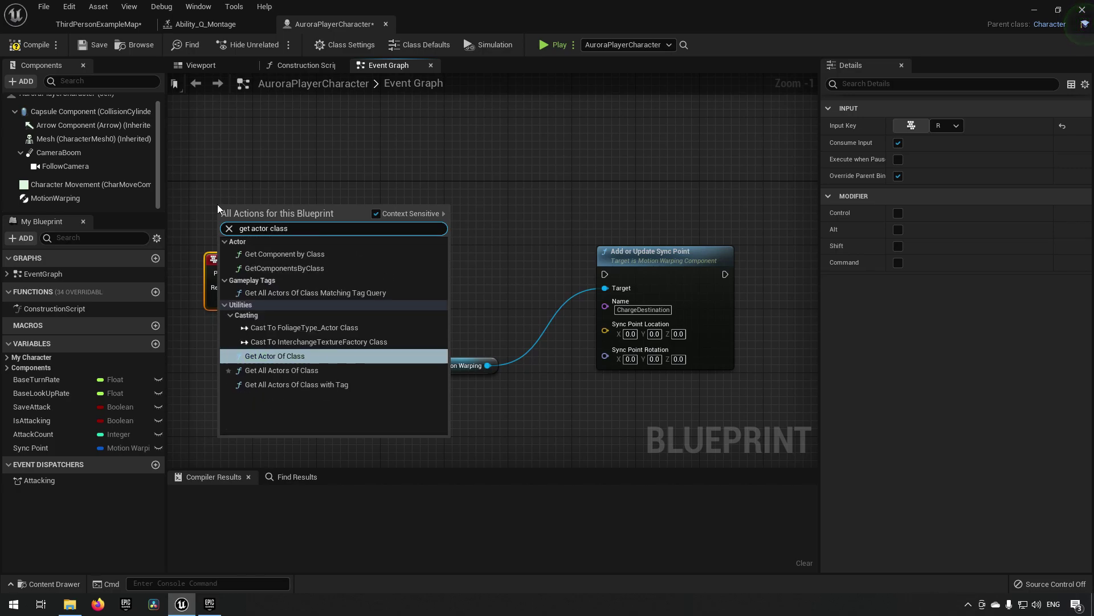
key(Return)
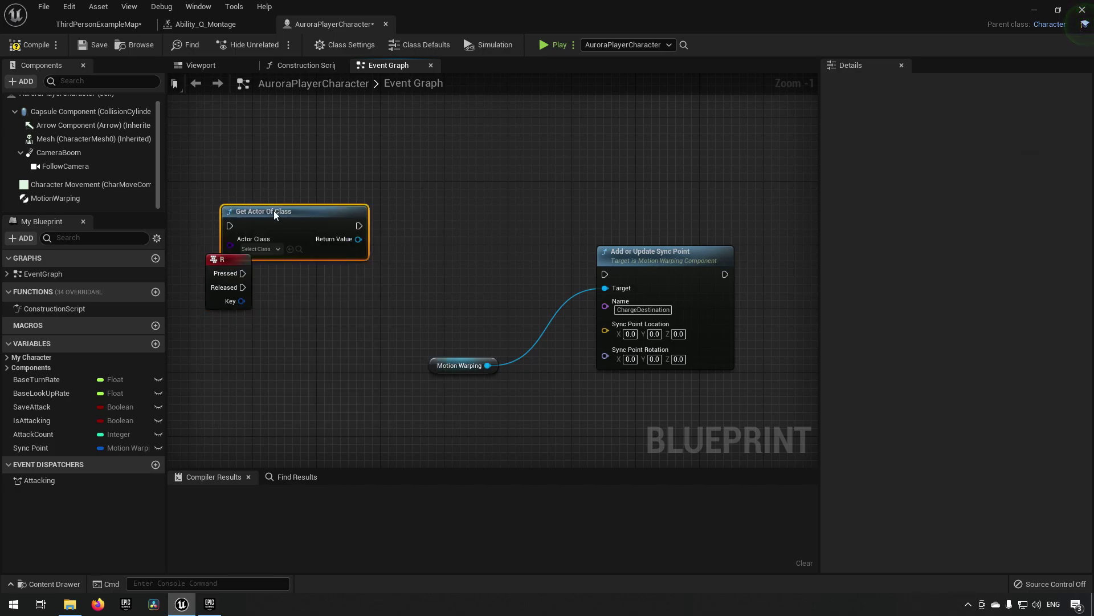
drag(273, 211, 338, 258)
click(317, 301)
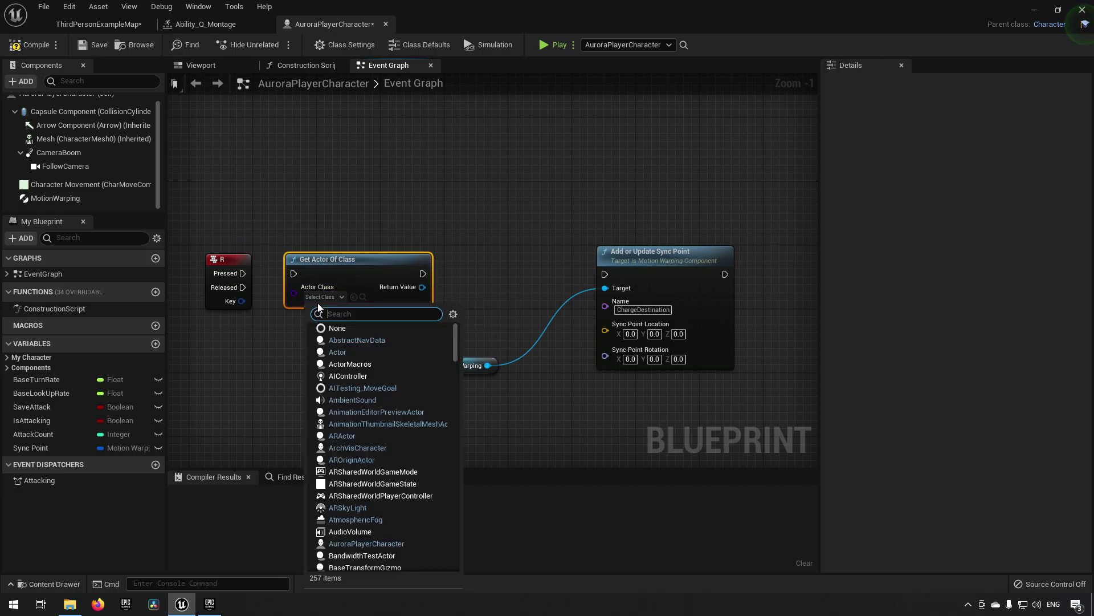
text(bp_test)
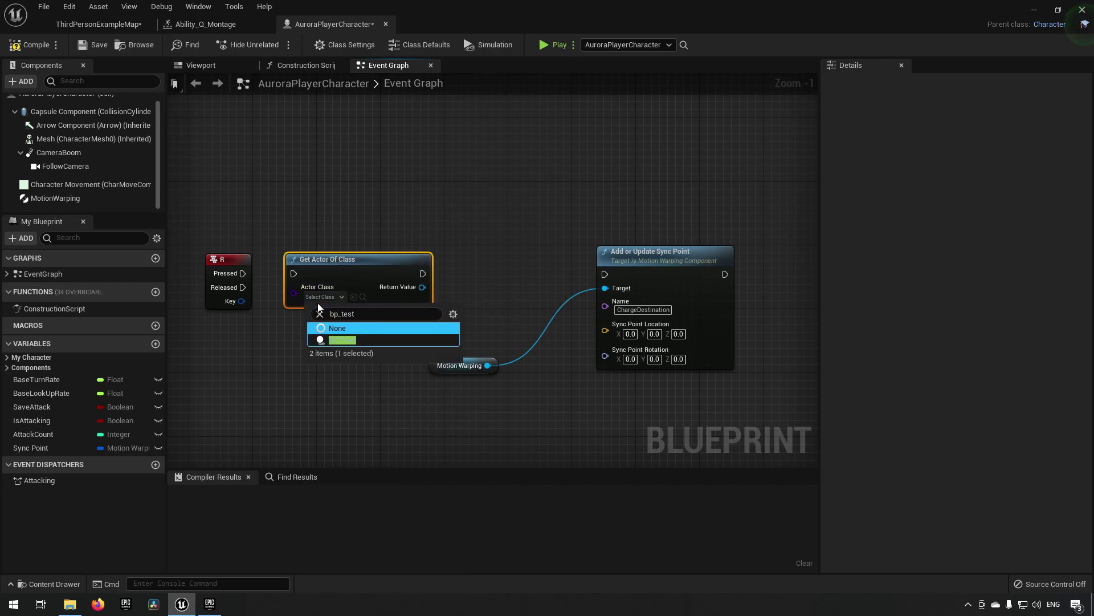
key(Down)
key(Return)
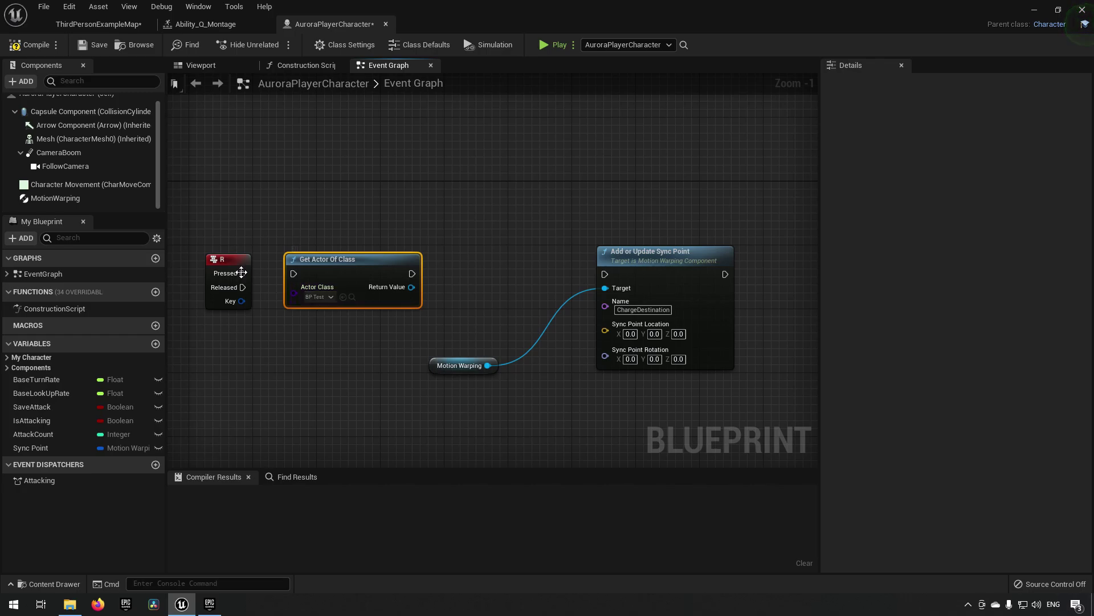
Step: Wire R Pressed into Get Actor Of Class and tidy the two nodes
drag(275, 276, 280, 274)
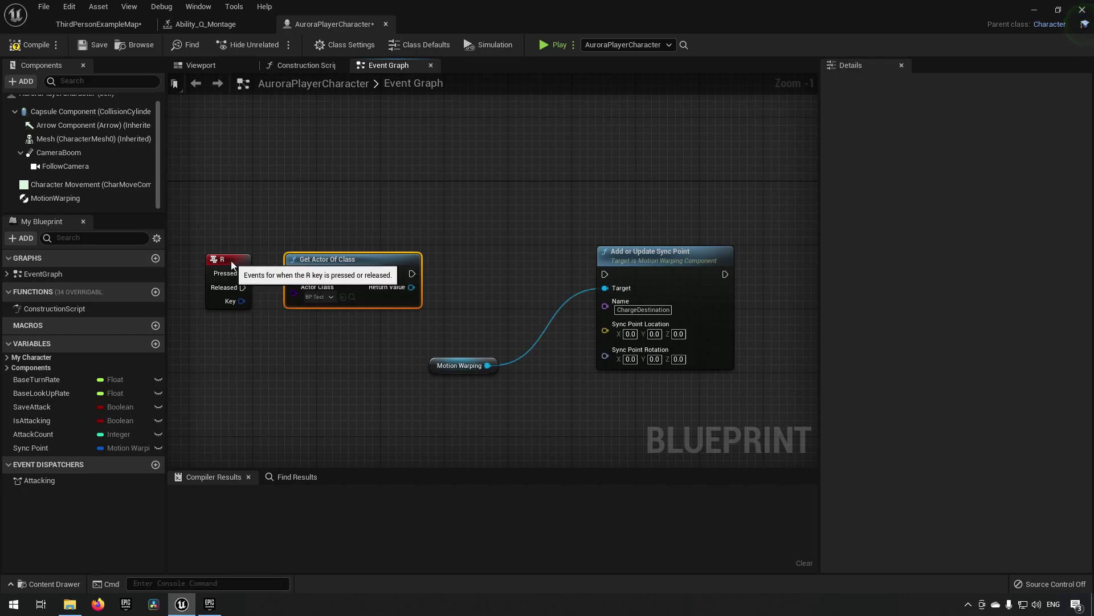
click(223, 252)
drag(223, 252, 214, 244)
drag(340, 265, 323, 257)
right_drag(297, 348, 282, 342)
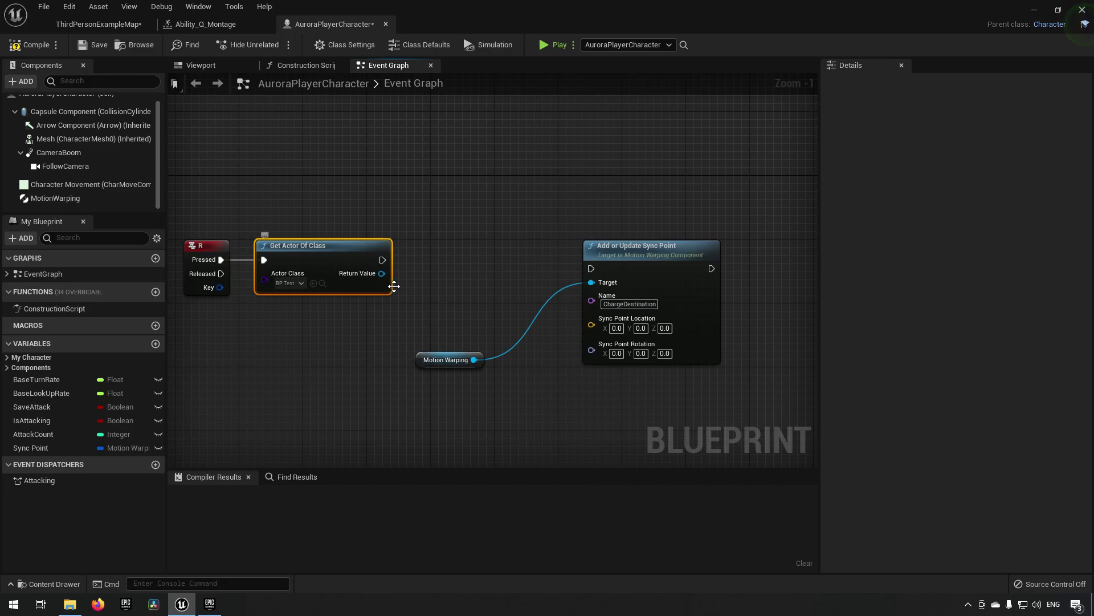
Step: Feed BP Test's GetActorLocation into Sync Point Location and chain execution into the sync point node
drag(381, 273, 429, 306)
text(get)
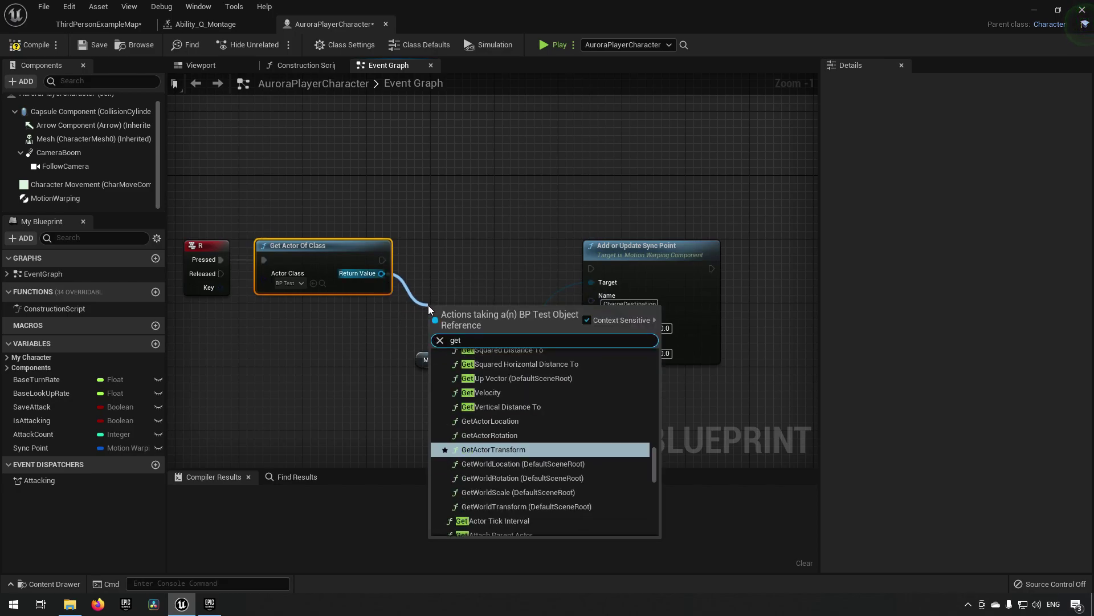
text(actorlocation)
key(Return)
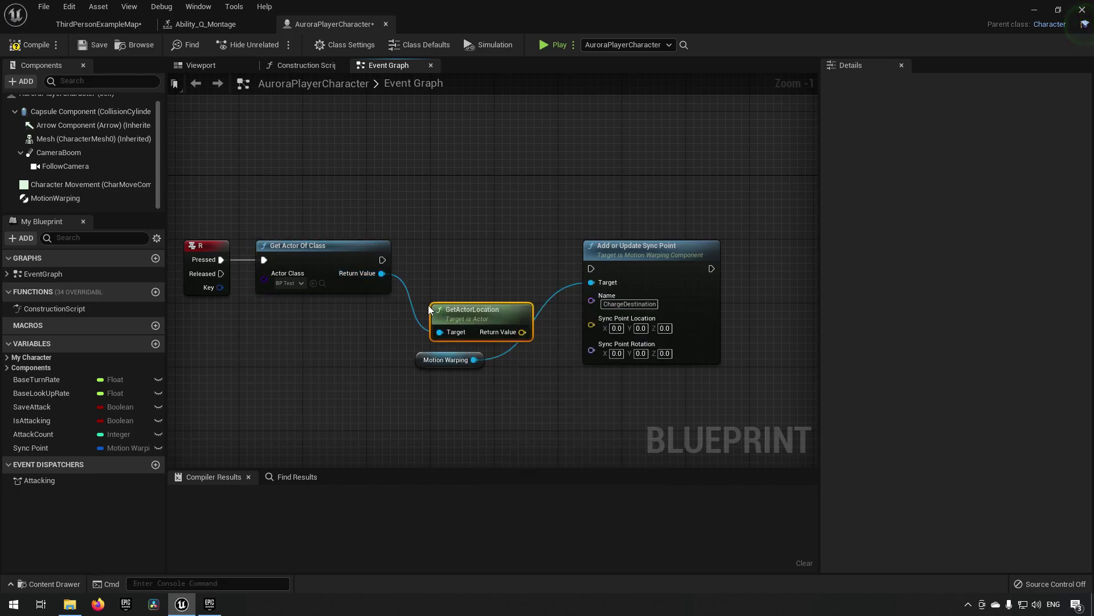
drag(522, 333, 526, 335)
drag(604, 329, 603, 327)
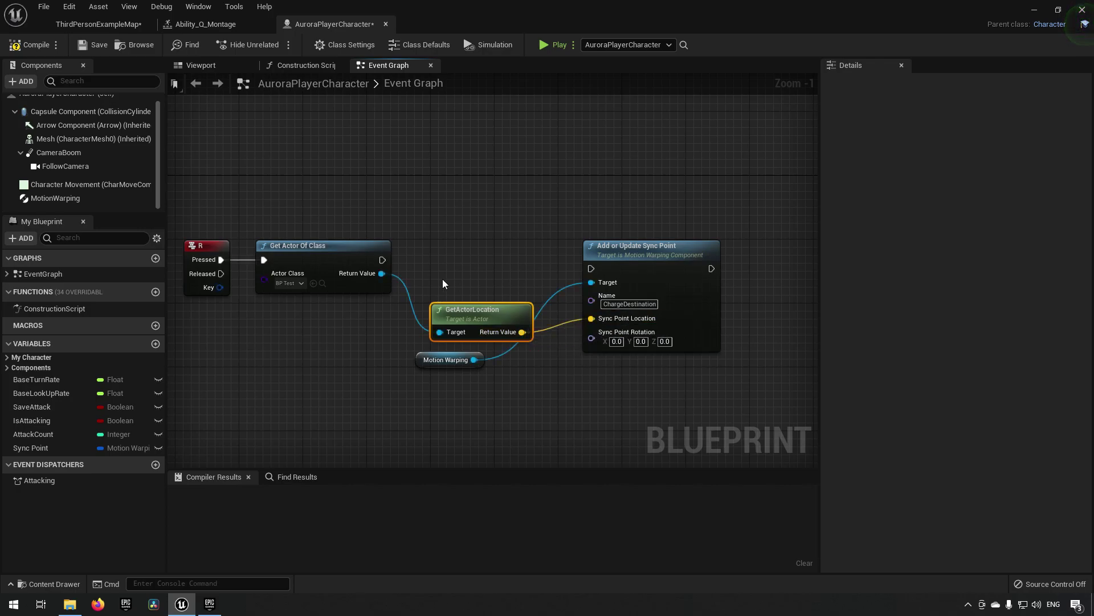
drag(593, 269, 593, 269)
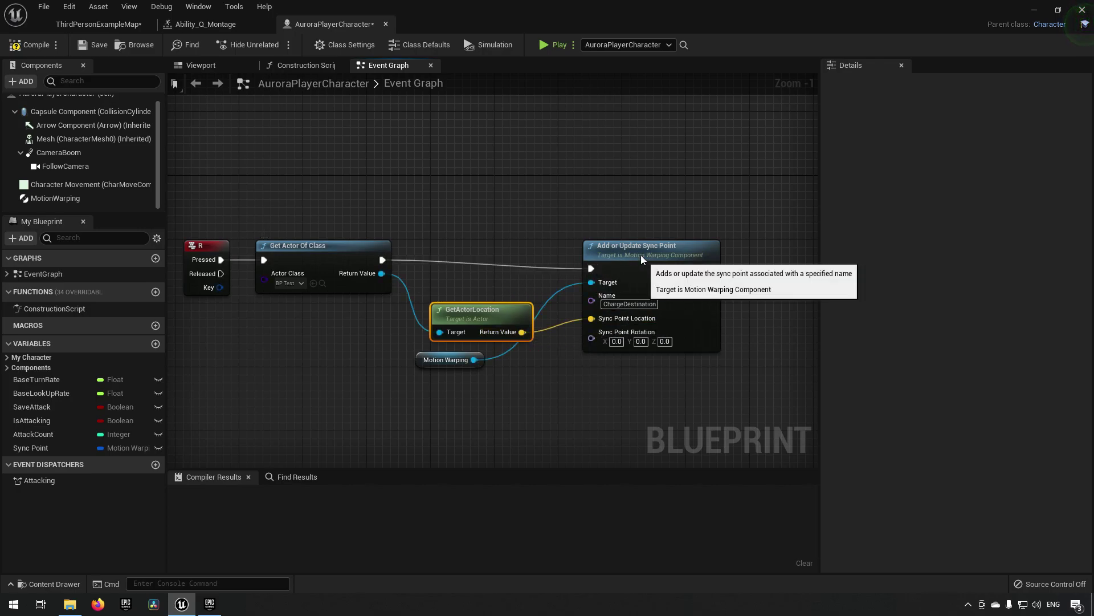
click(634, 248)
right_drag(627, 392, 366, 405)
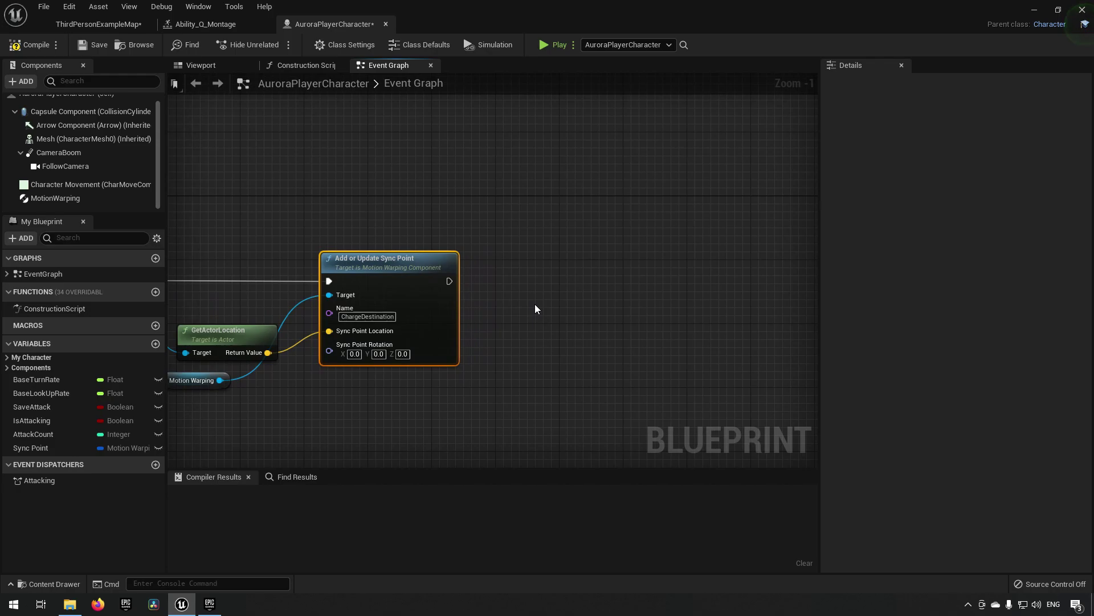
Step: Add a Mesh Play Montage node playing Ability_Q_Montage after the sync point, then compile
drag(56, 139, 535, 257)
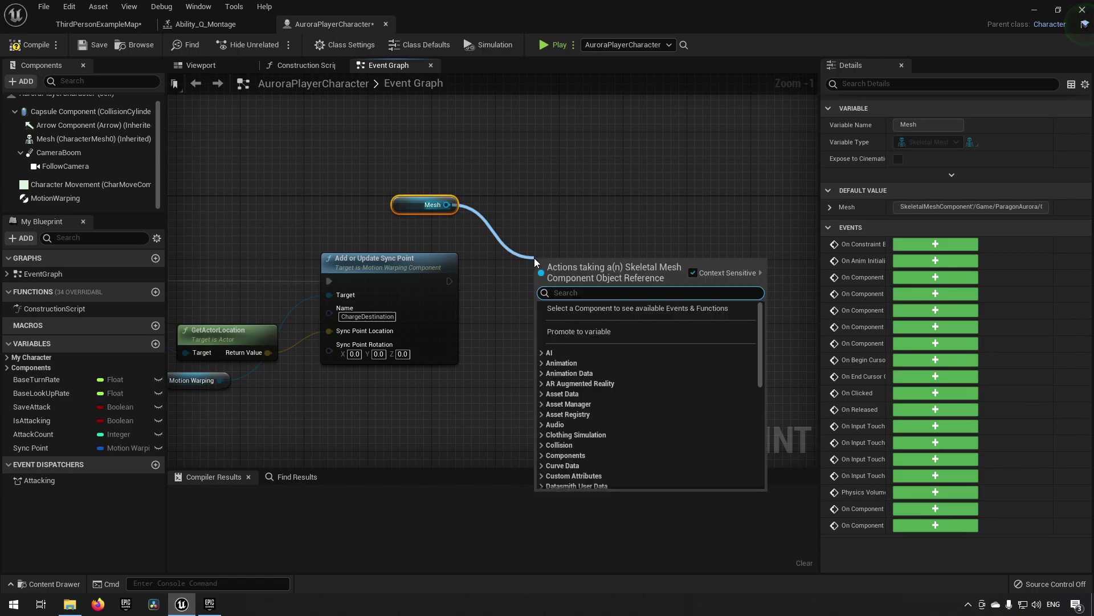
text(play)
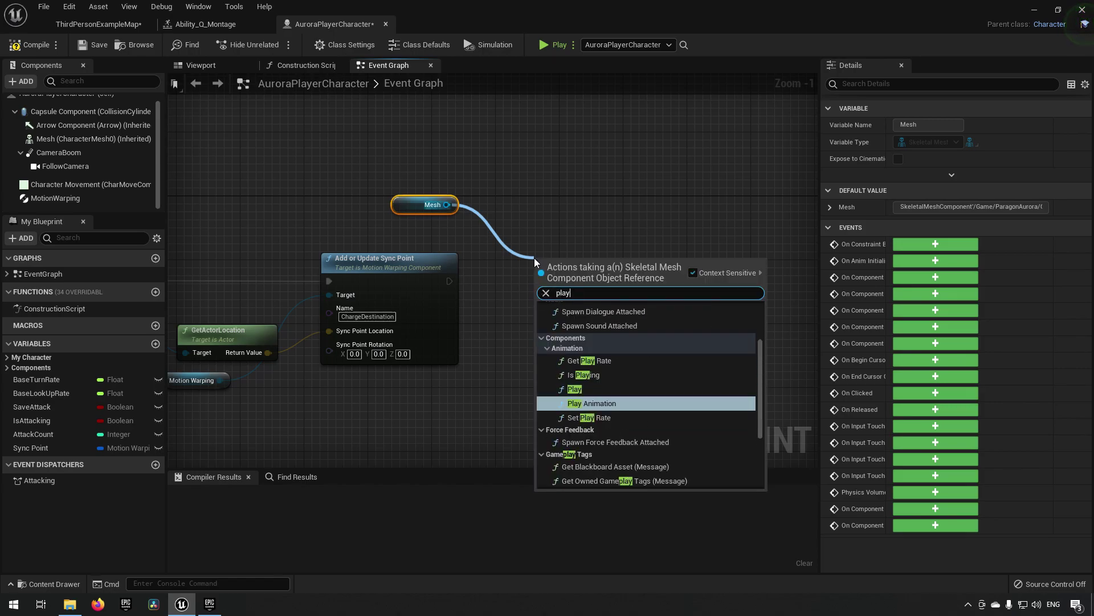
text(montage)
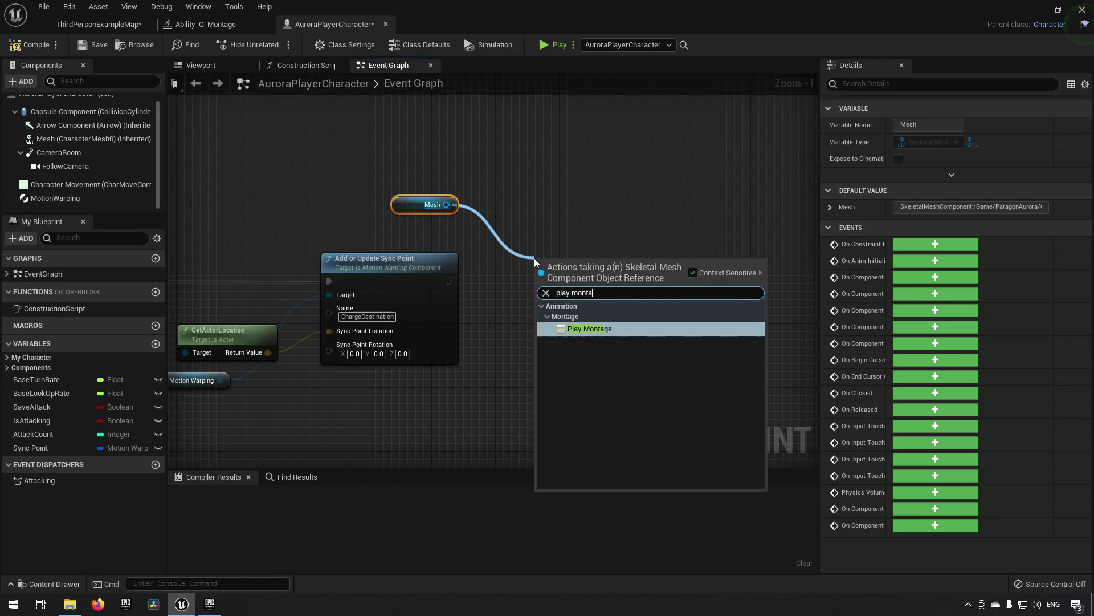
key(Return)
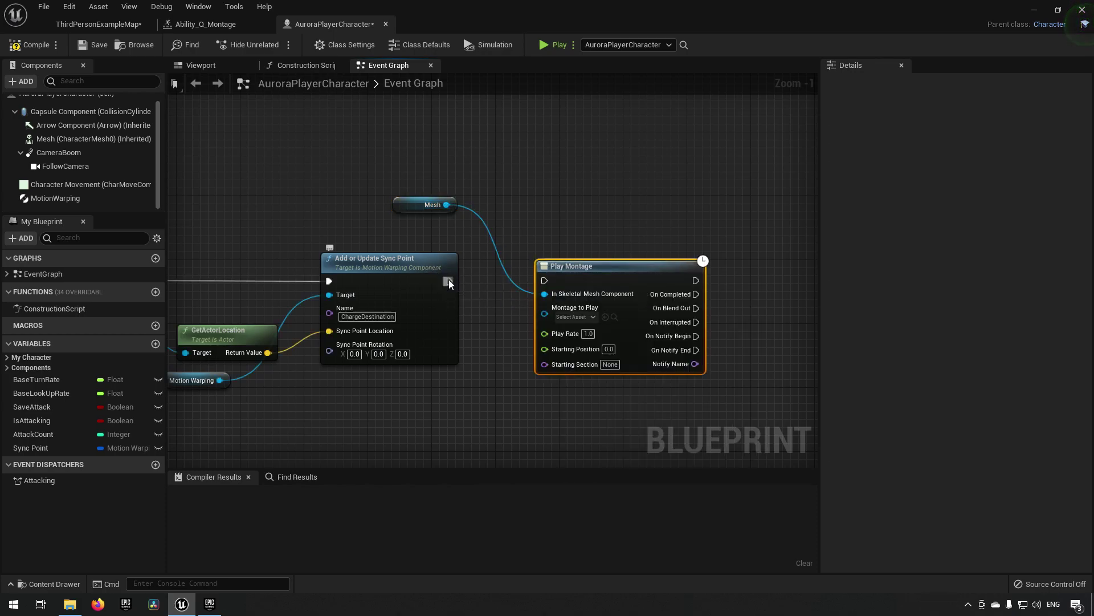
drag(450, 281, 544, 281)
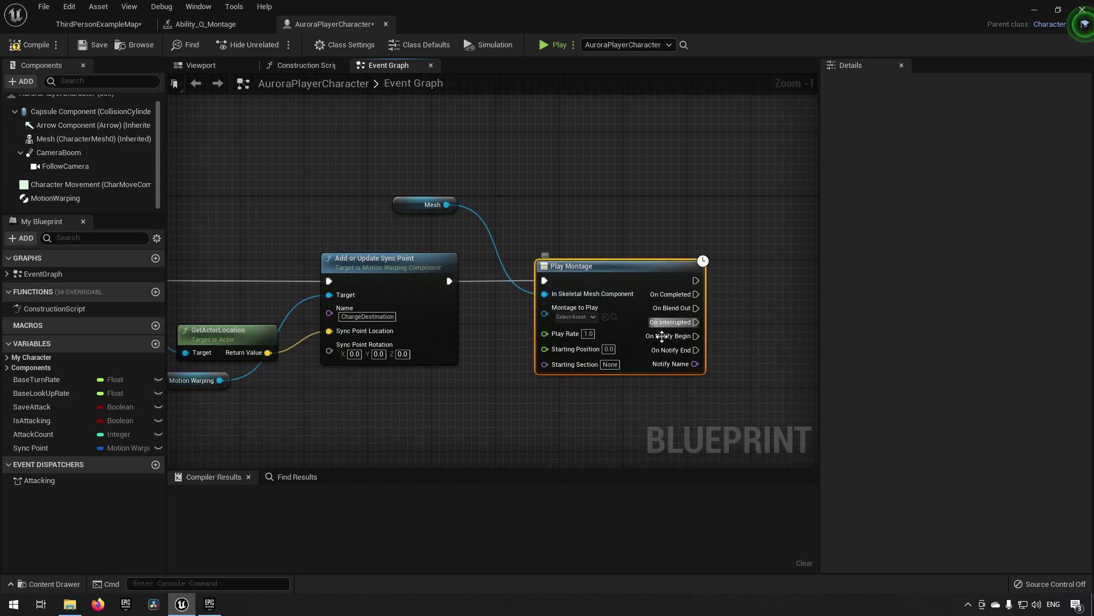
click(573, 318)
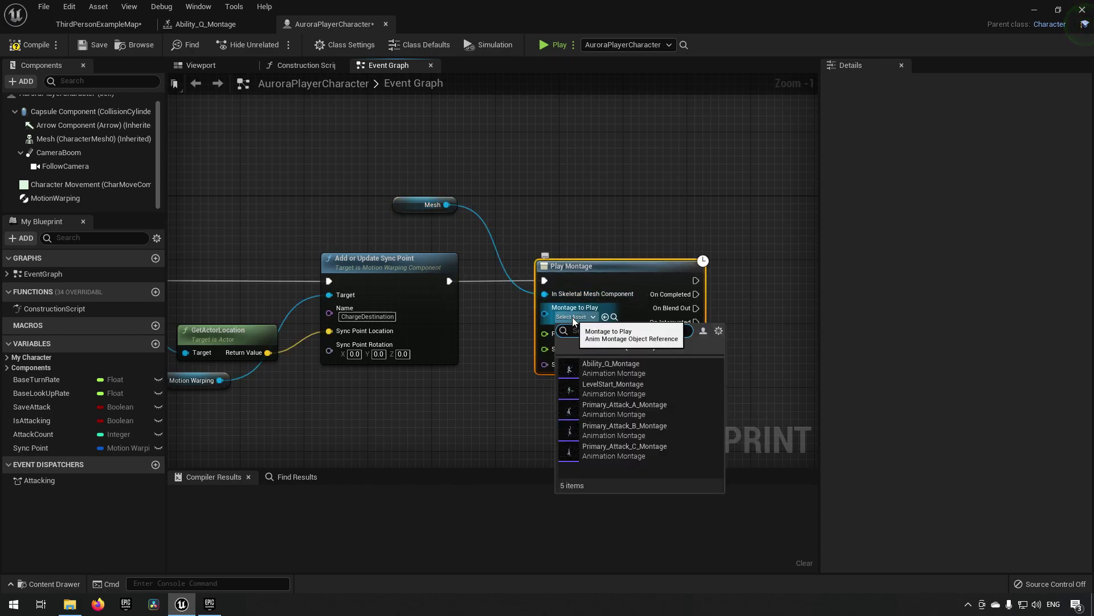
click(615, 368)
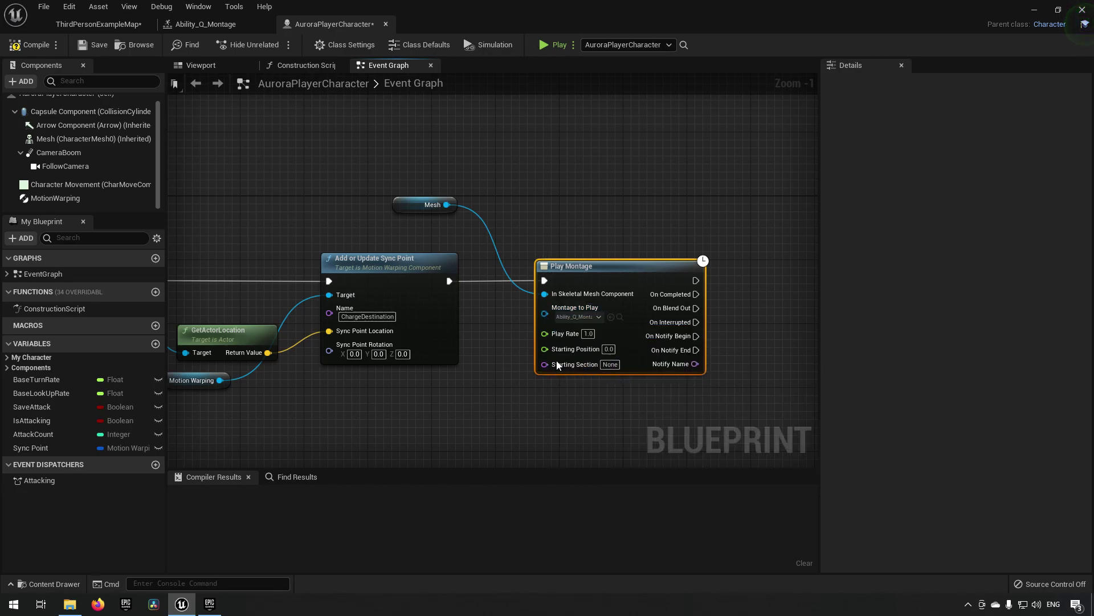
click(32, 50)
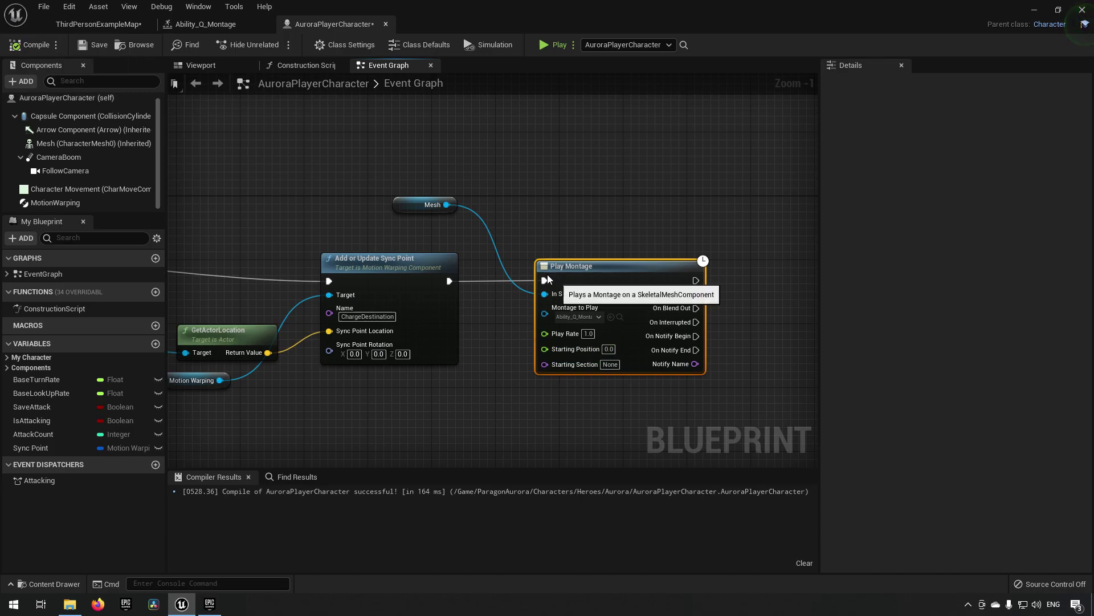
Step: Look over the Ability_Q_Montage editor and the BP_Test blueprint
click(117, 30)
click(197, 28)
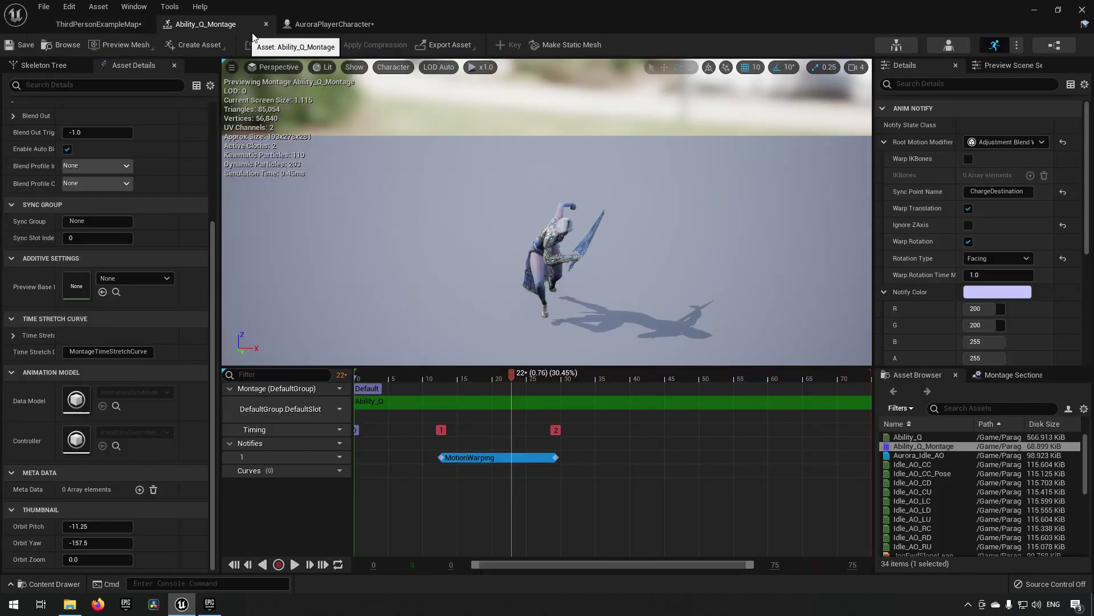
click(316, 26)
click(205, 24)
click(108, 24)
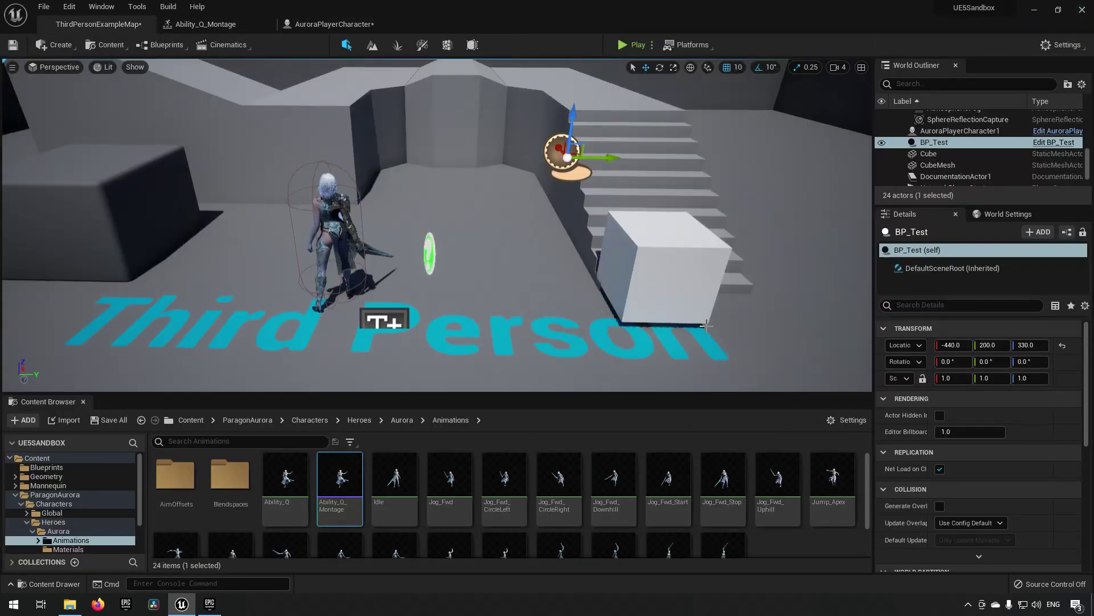
click(1059, 143)
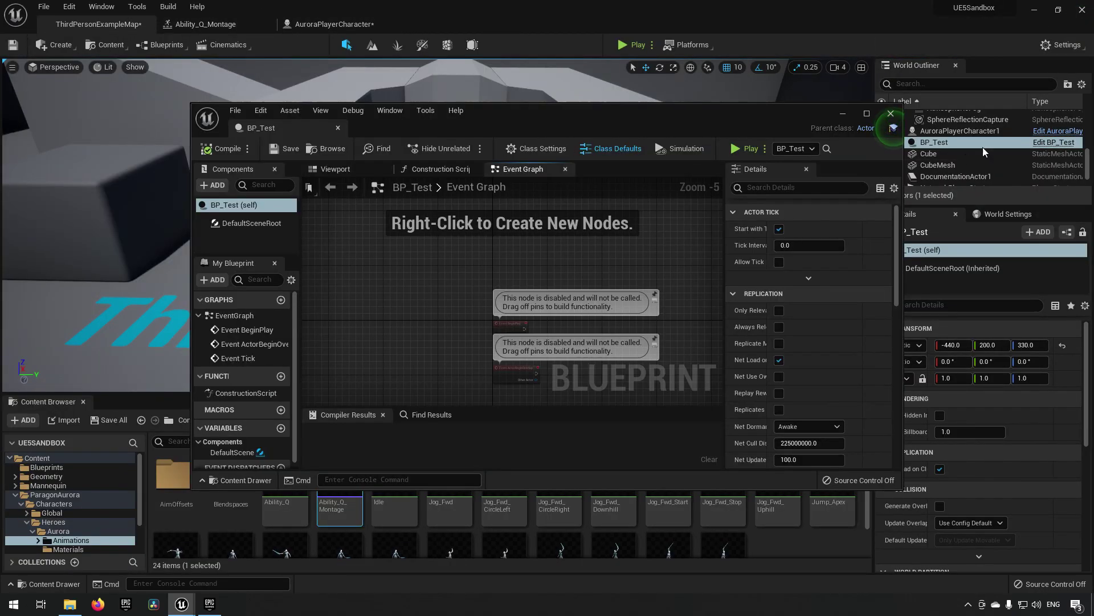
click(892, 114)
click(1057, 131)
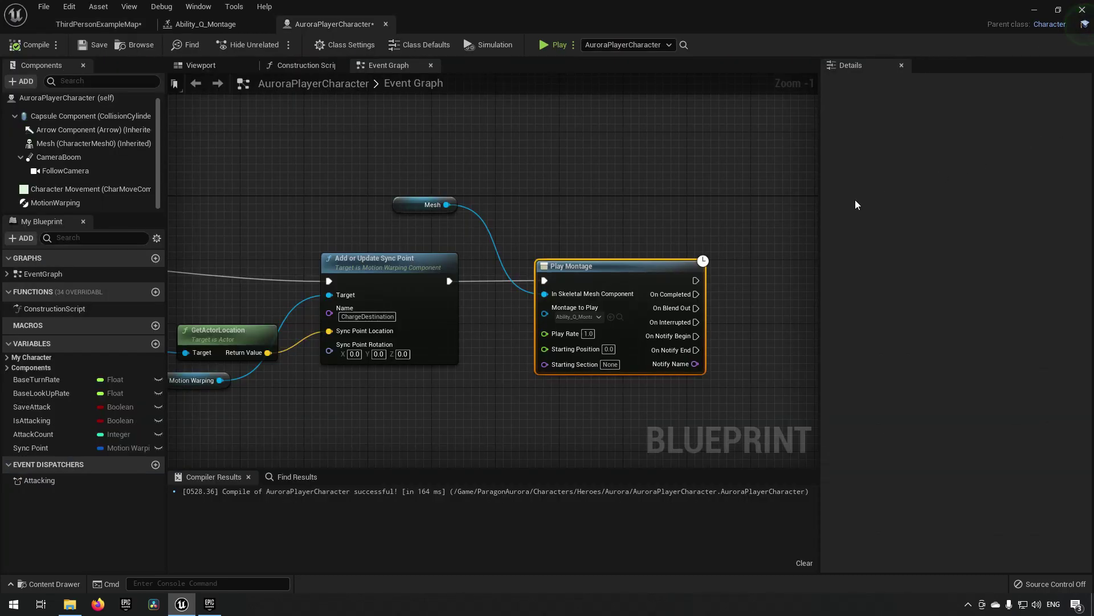
Step: Open the Aurora skeletal mesh from the Mesh component and dock its editor
click(63, 143)
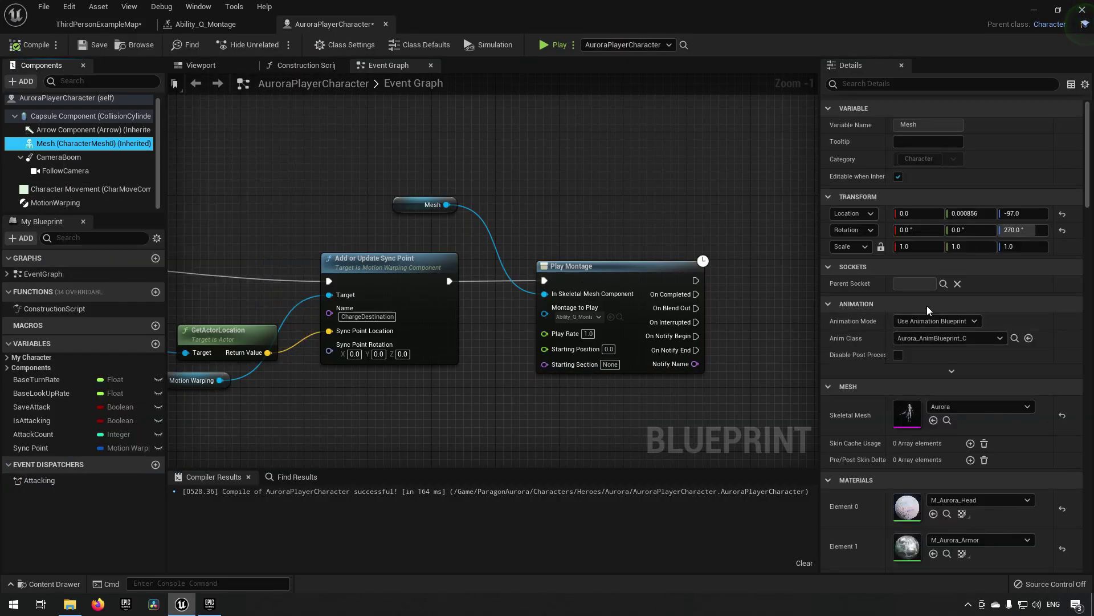
click(948, 420)
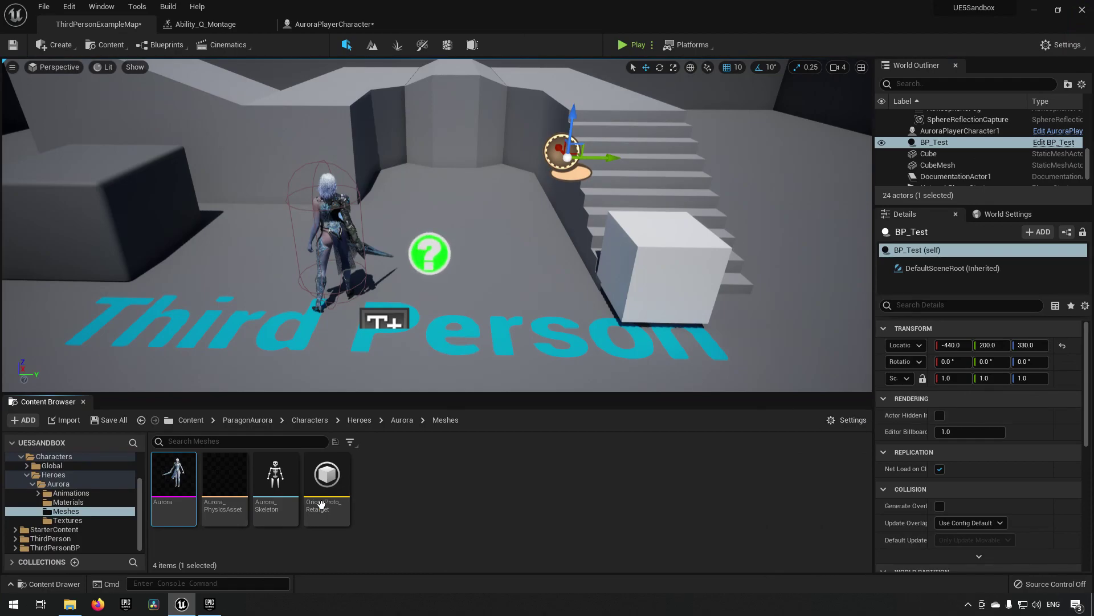
double_click(170, 488)
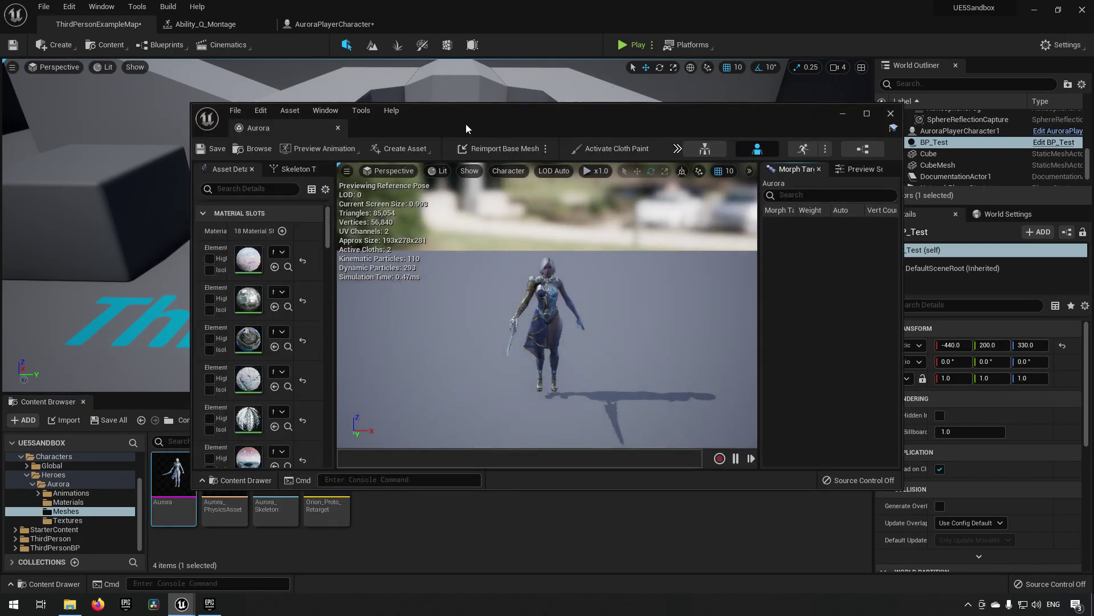
drag(265, 128, 432, 23)
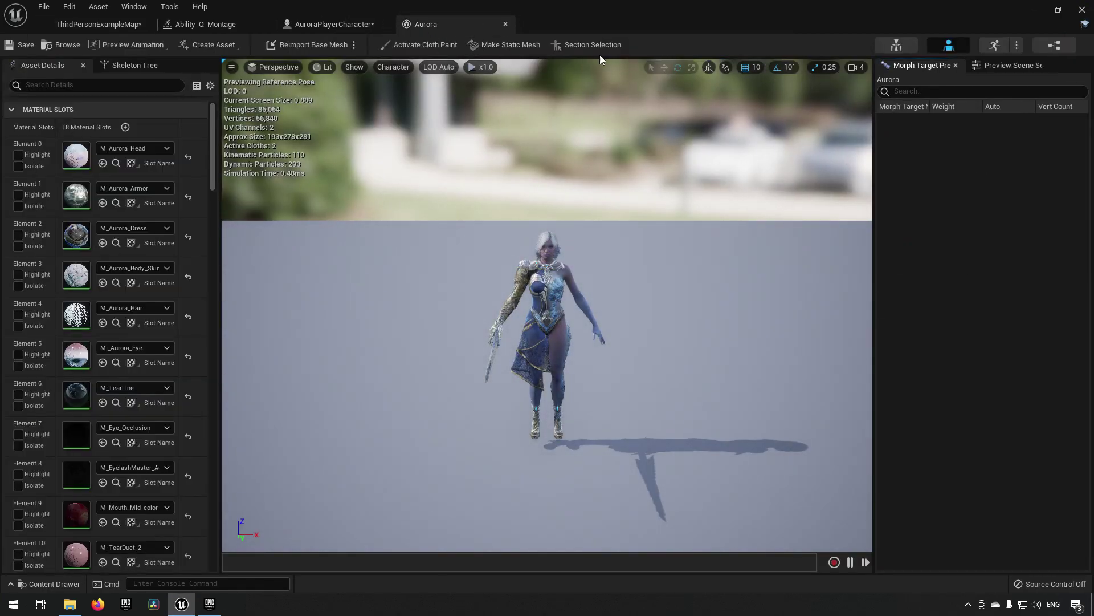
click(1054, 45)
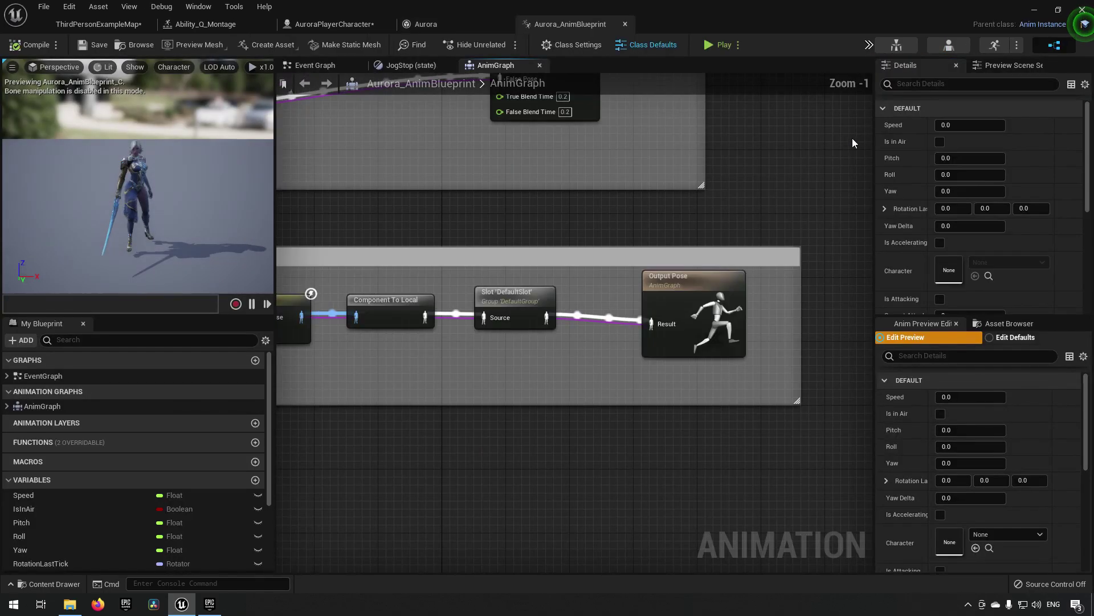
scroll(587, 308, down, 4)
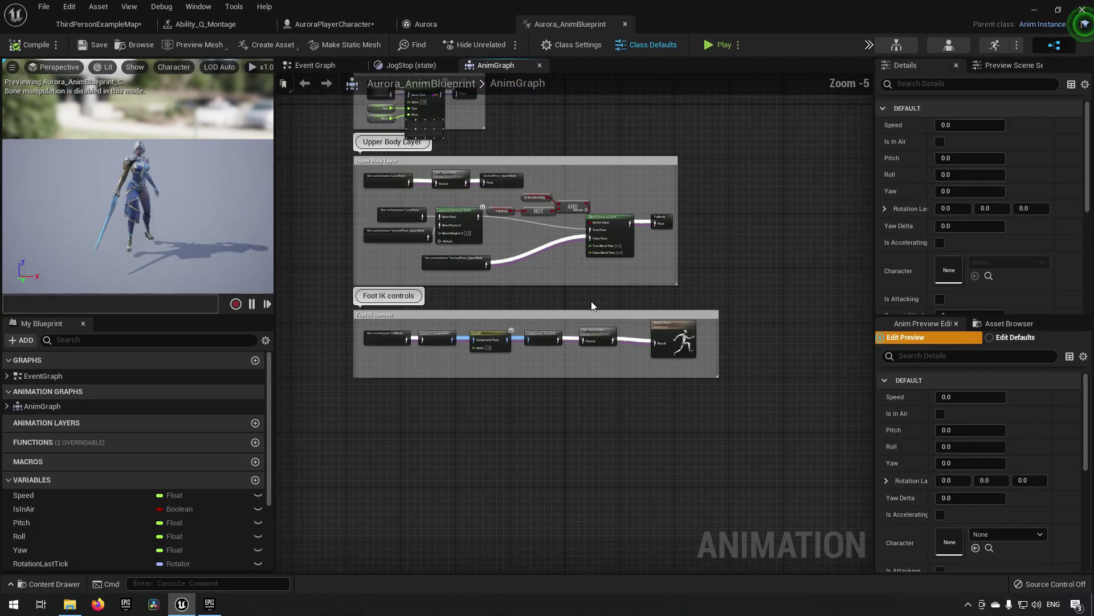
right_drag(694, 168, 786, 143)
scroll(672, 281, up, 2)
click(123, 402)
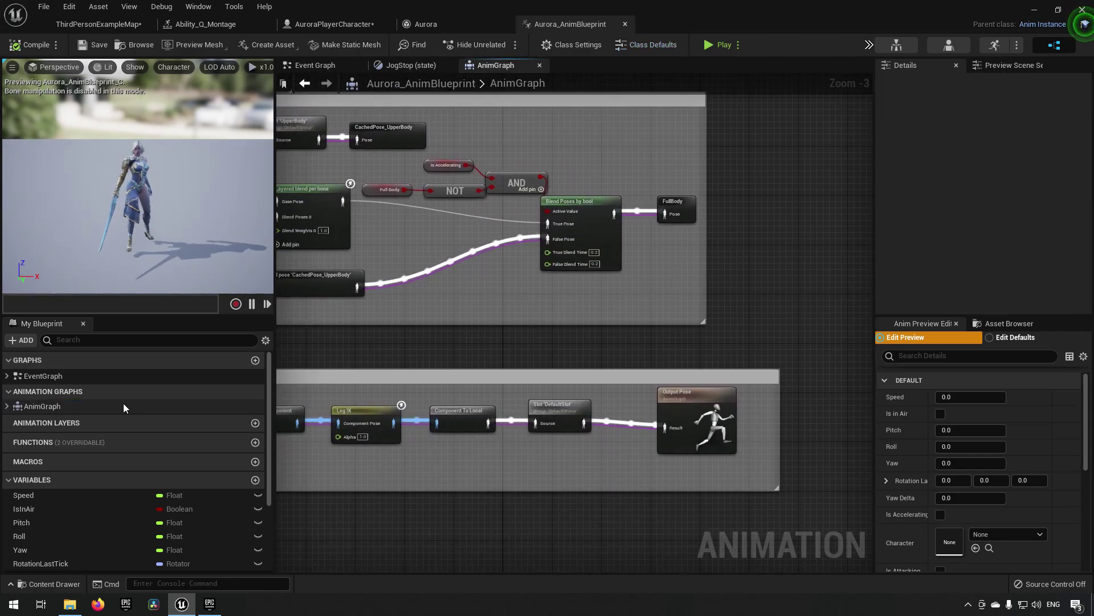
scroll(566, 360, up, 2)
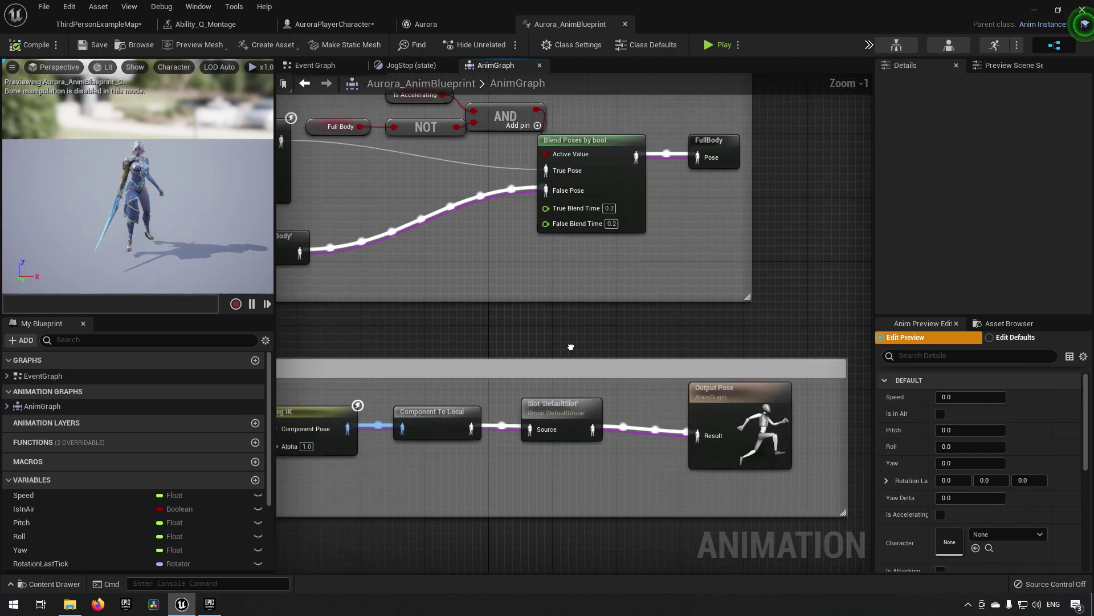
right_drag(835, 487, 772, 340)
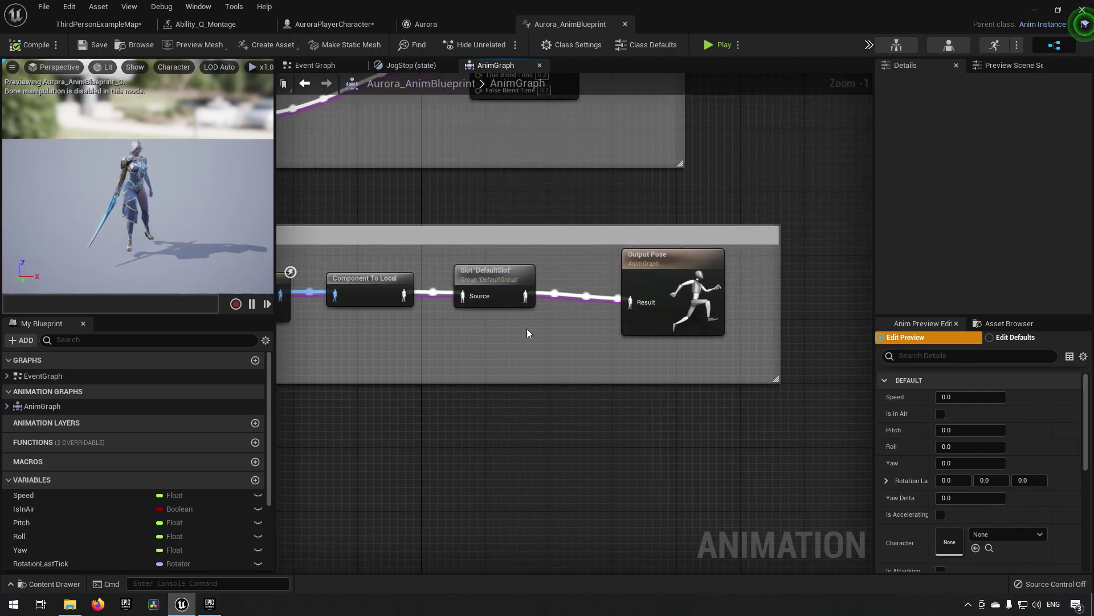
right_drag(485, 364, 533, 378)
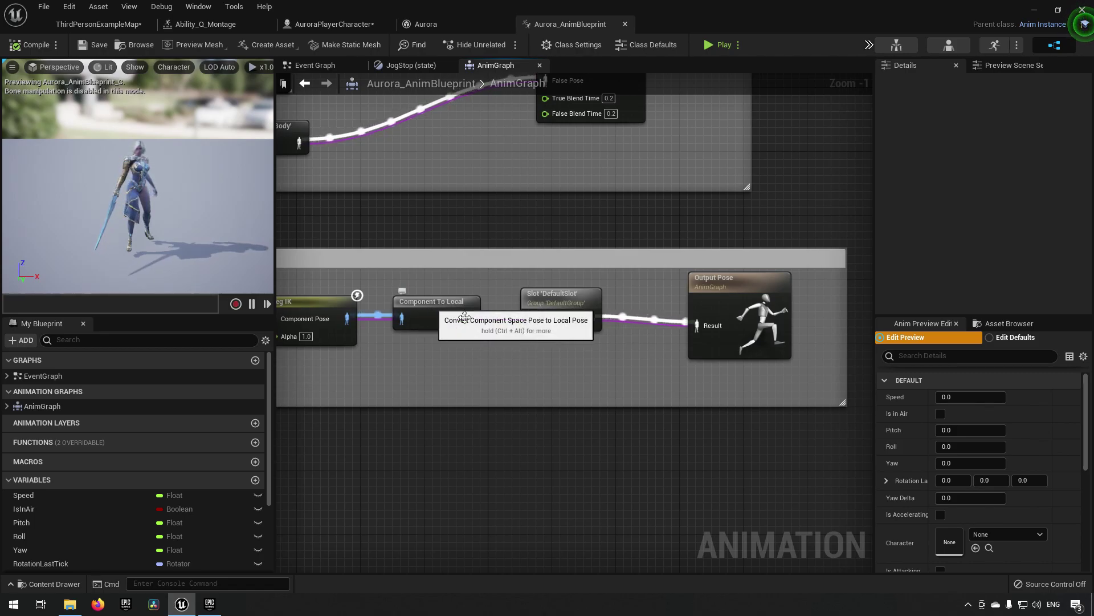
drag(621, 352, 620, 352)
drag(587, 328, 603, 329)
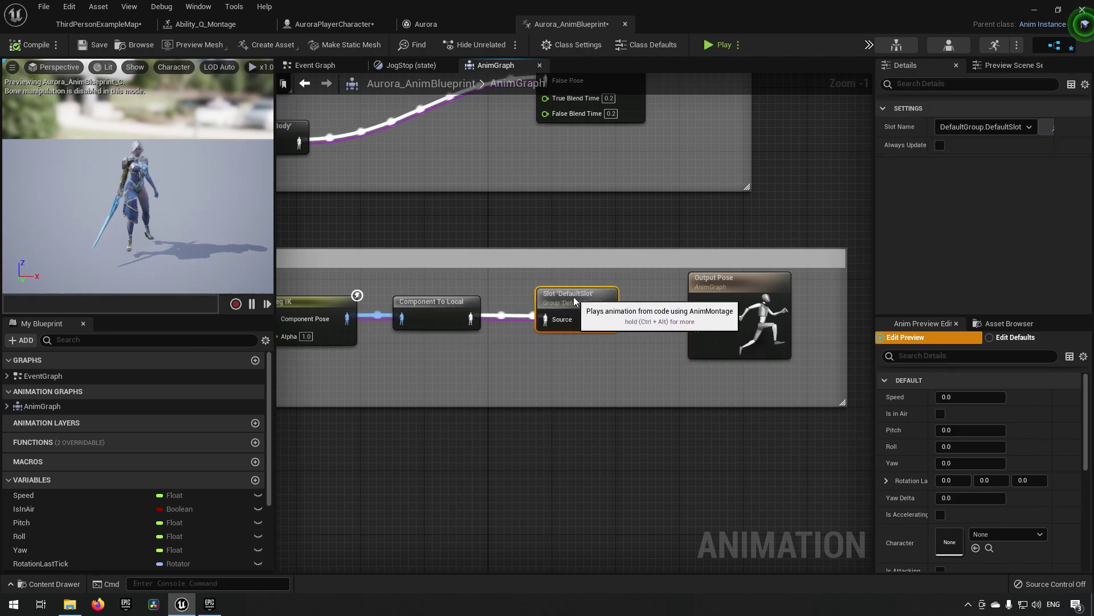
right_click(550, 358)
text(slot)
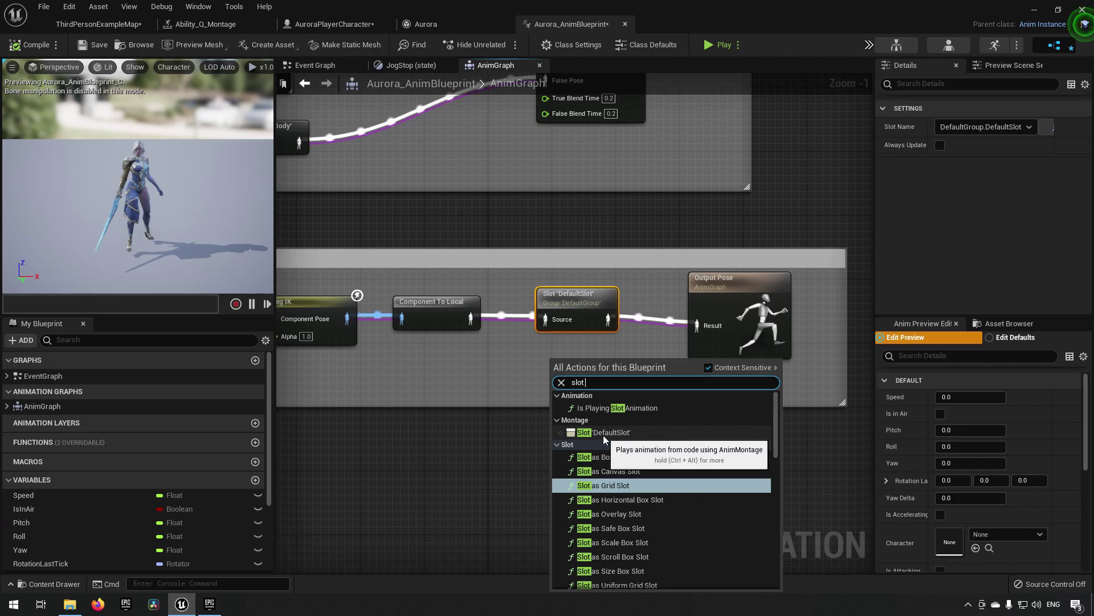
click(511, 355)
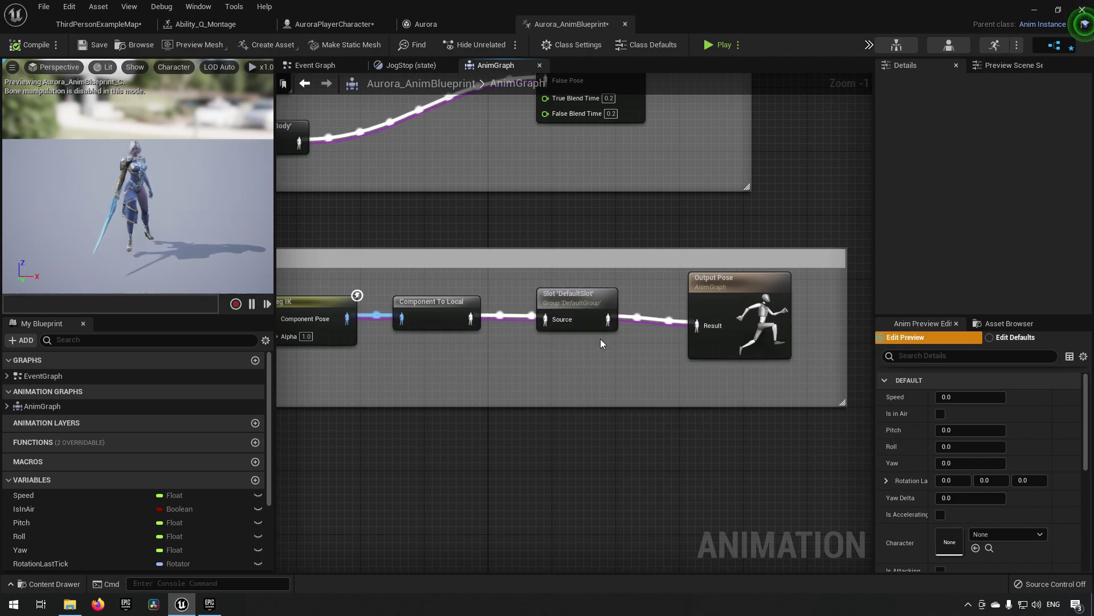
Step: Compare the montage's Default section with the AnimGraph's DefaultSlot node settings
click(216, 25)
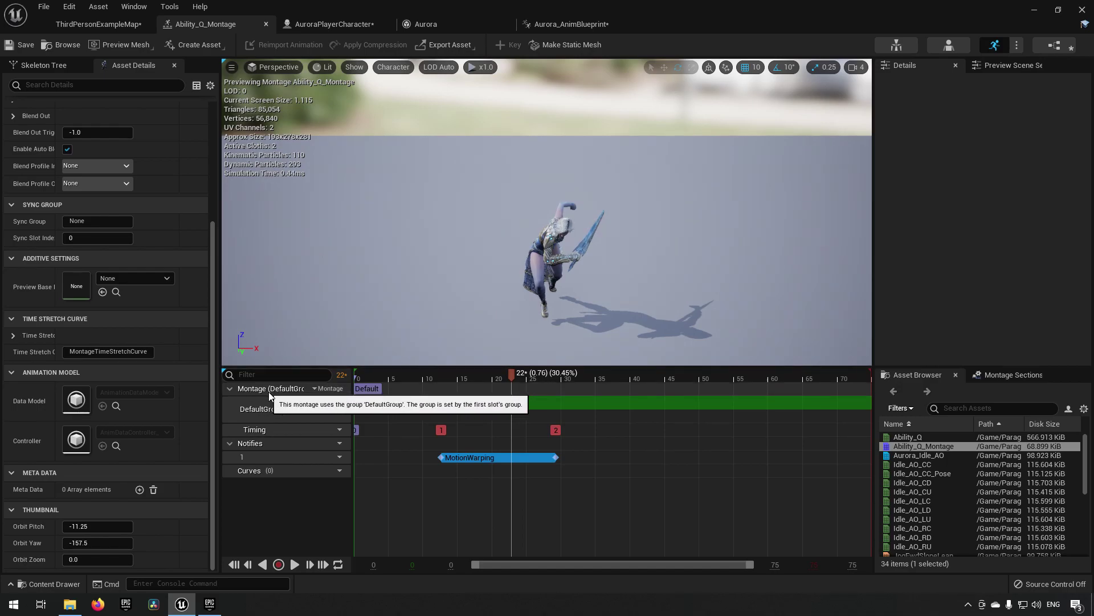
click(397, 469)
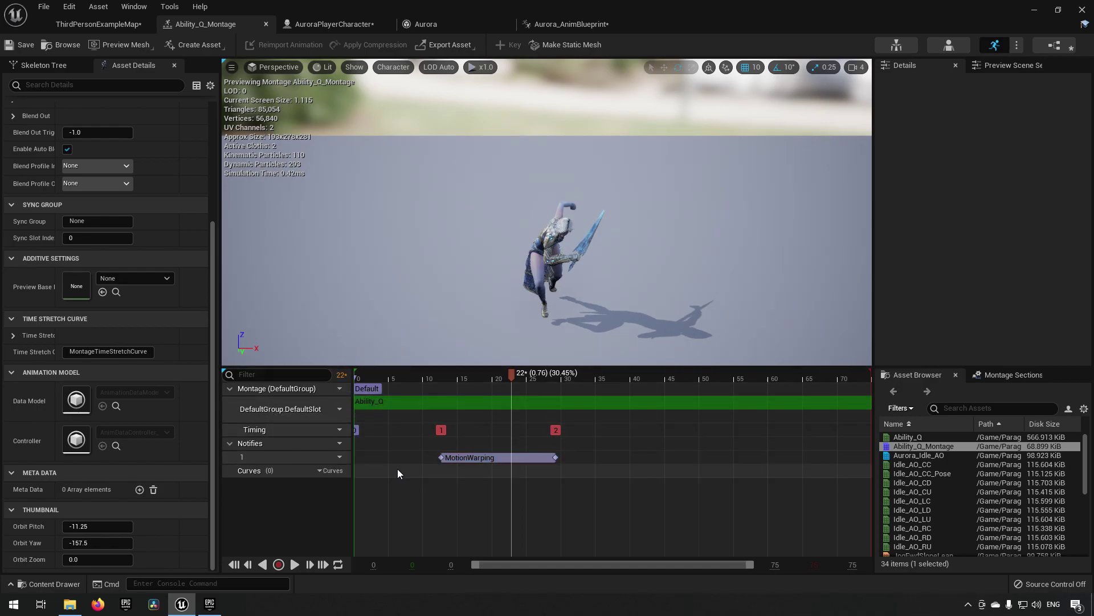
click(371, 389)
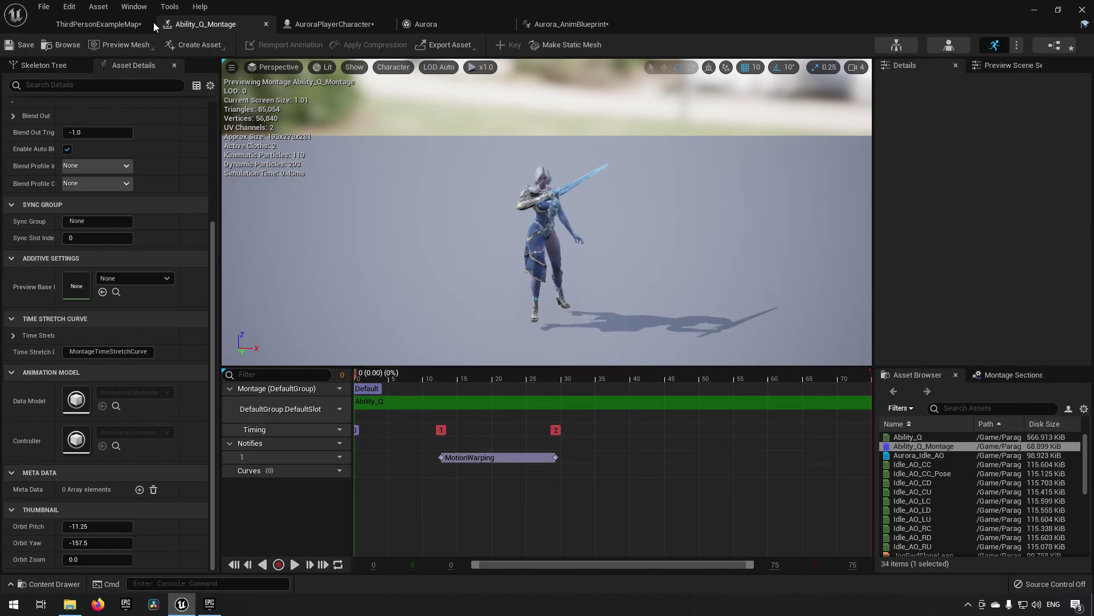
click(562, 26)
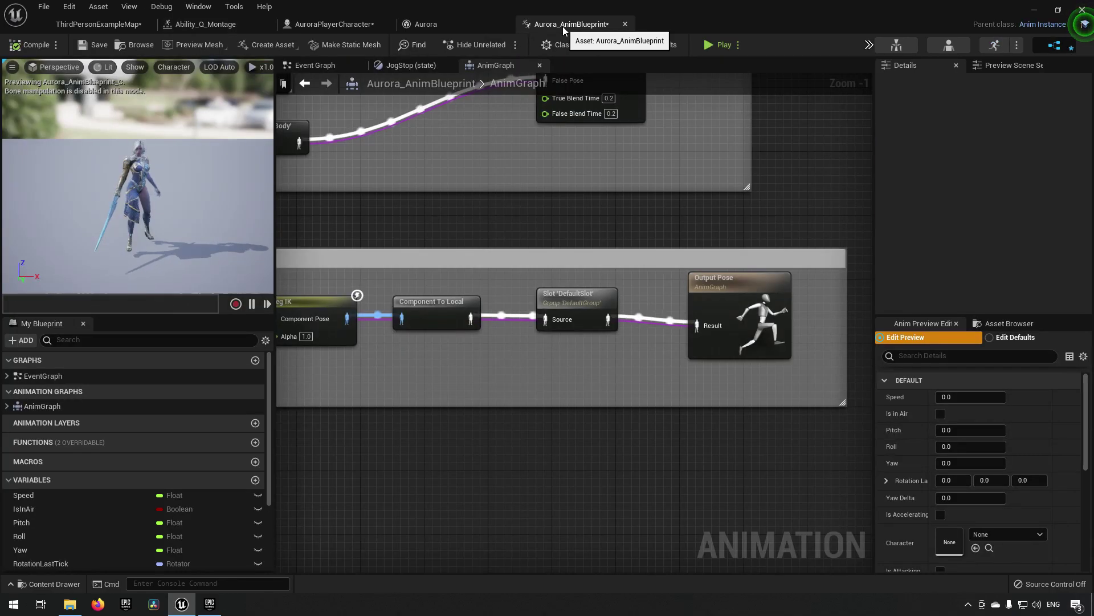
click(576, 298)
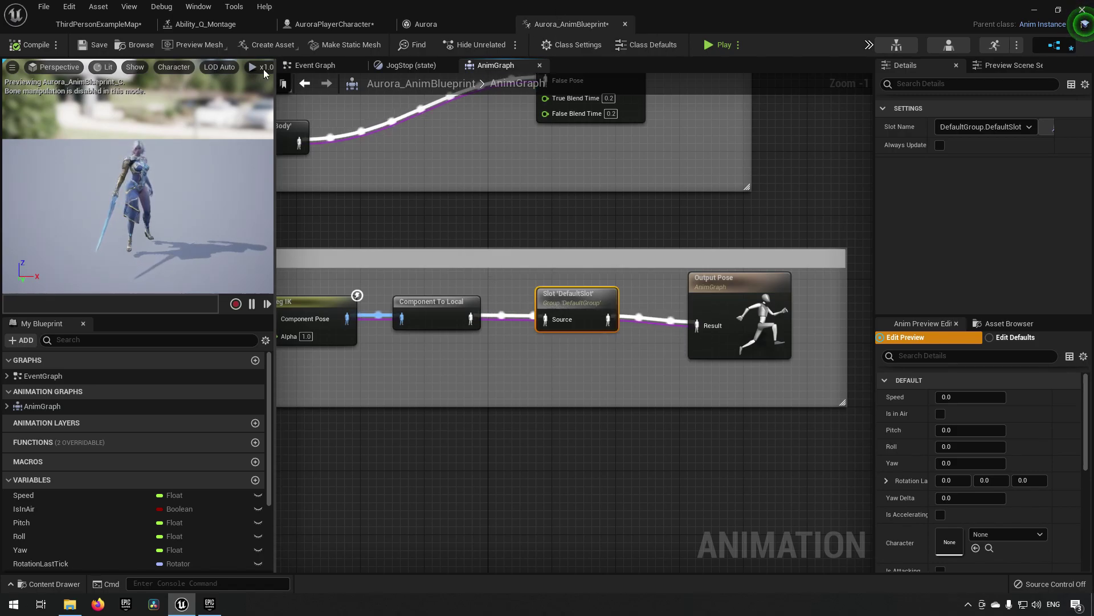
click(345, 26)
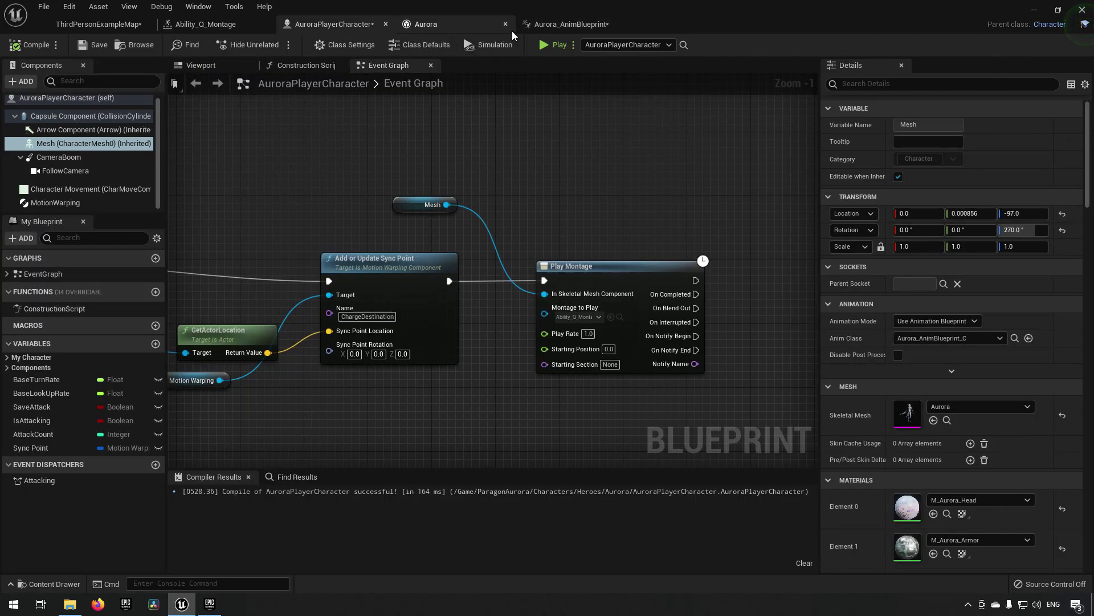
click(206, 24)
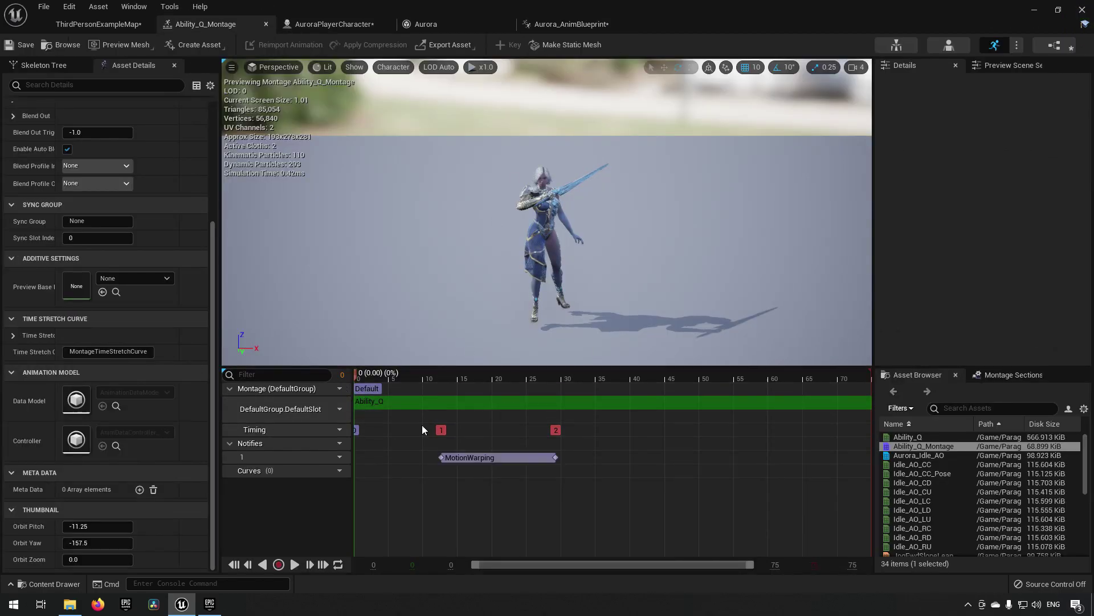
Step: Set the montage's slot to DefaultGroup.DefaultSlot, then go back to ThirdPersonExampleMap
click(333, 409)
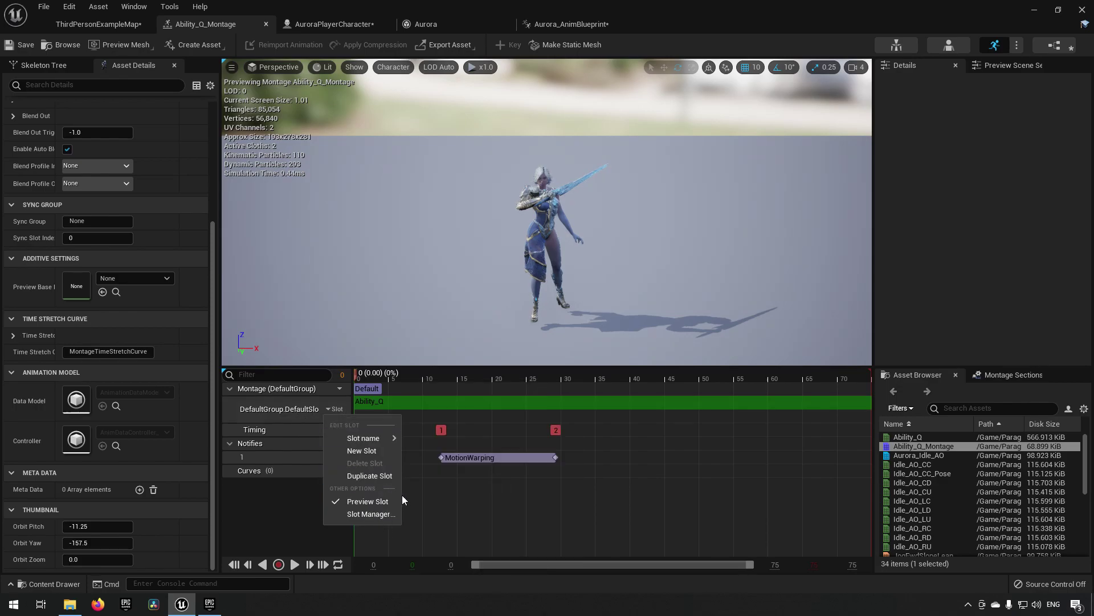
mouse_move(368, 437)
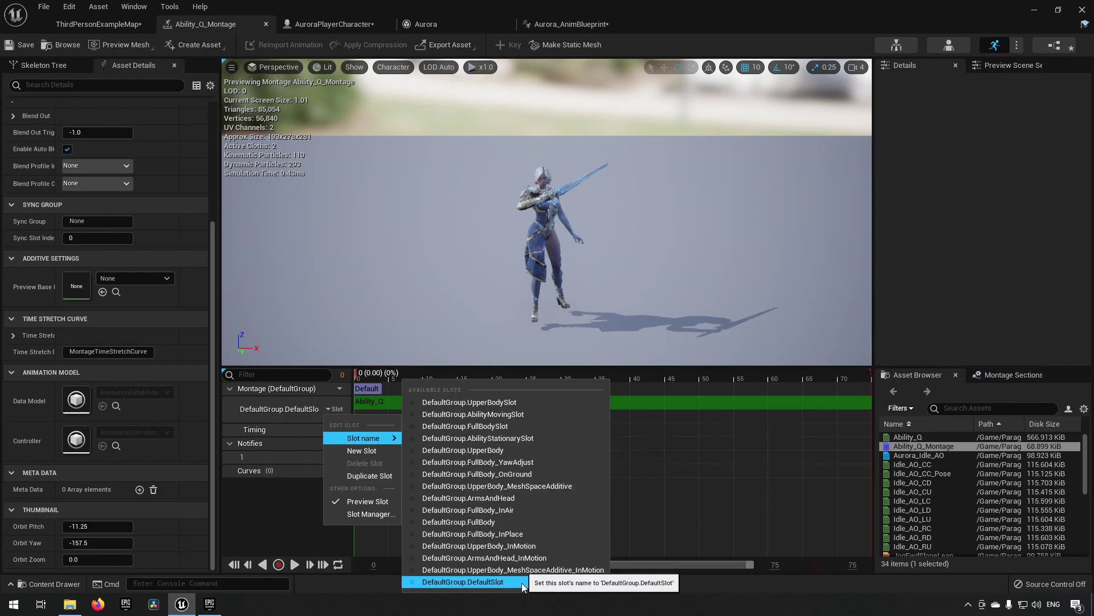
click(522, 583)
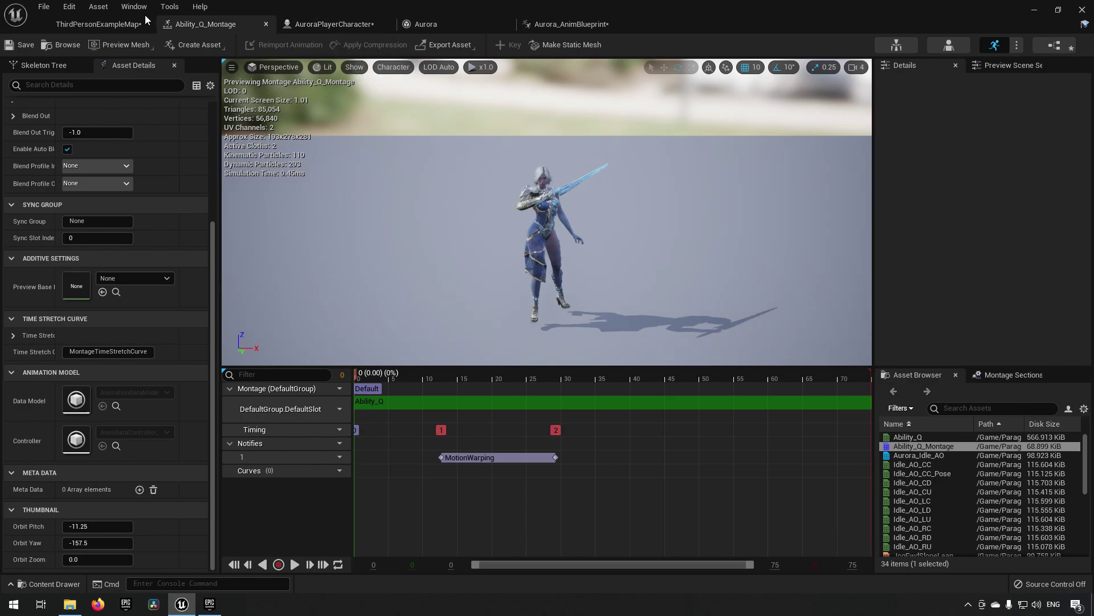
click(103, 25)
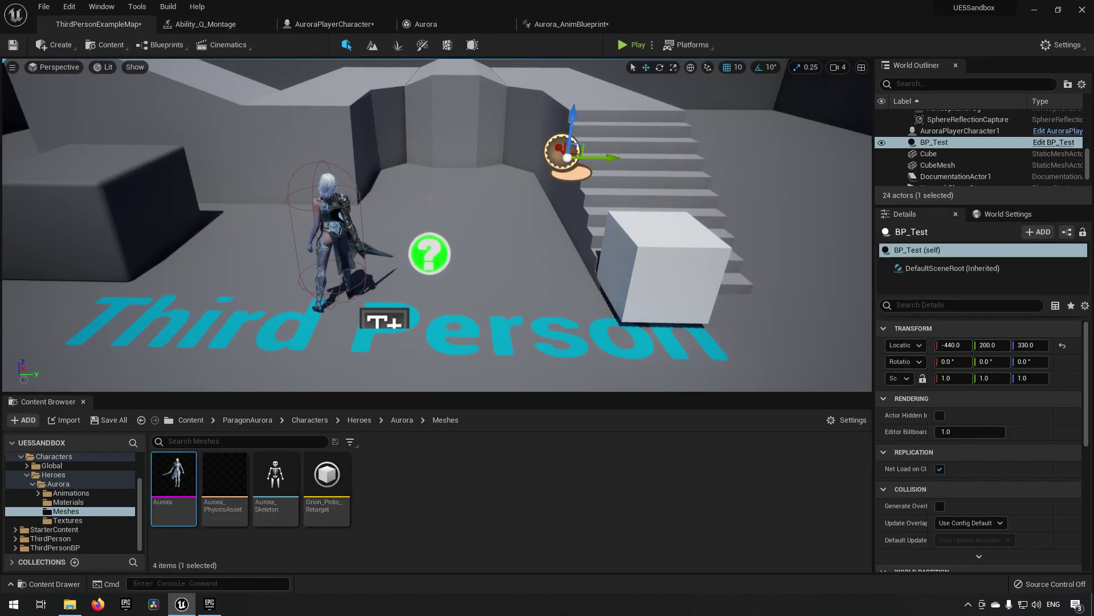
Step: Review the R-key sync point and Play Montage nodes, then play ThirdPersonExampleMap in the editor
scroll(359, 62, down, 6)
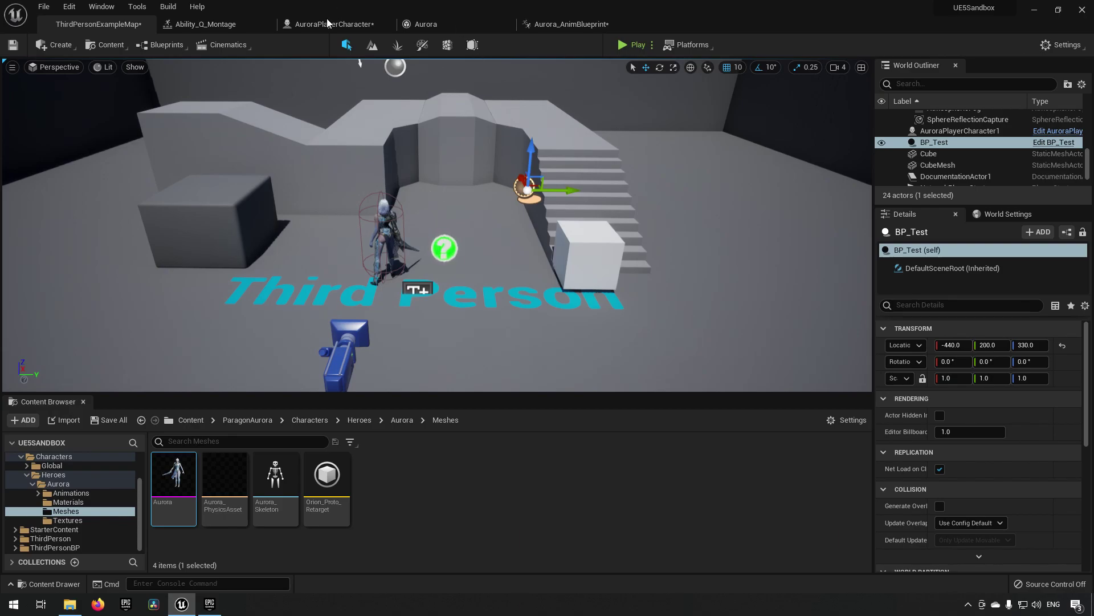
click(327, 24)
right_drag(459, 276, 546, 280)
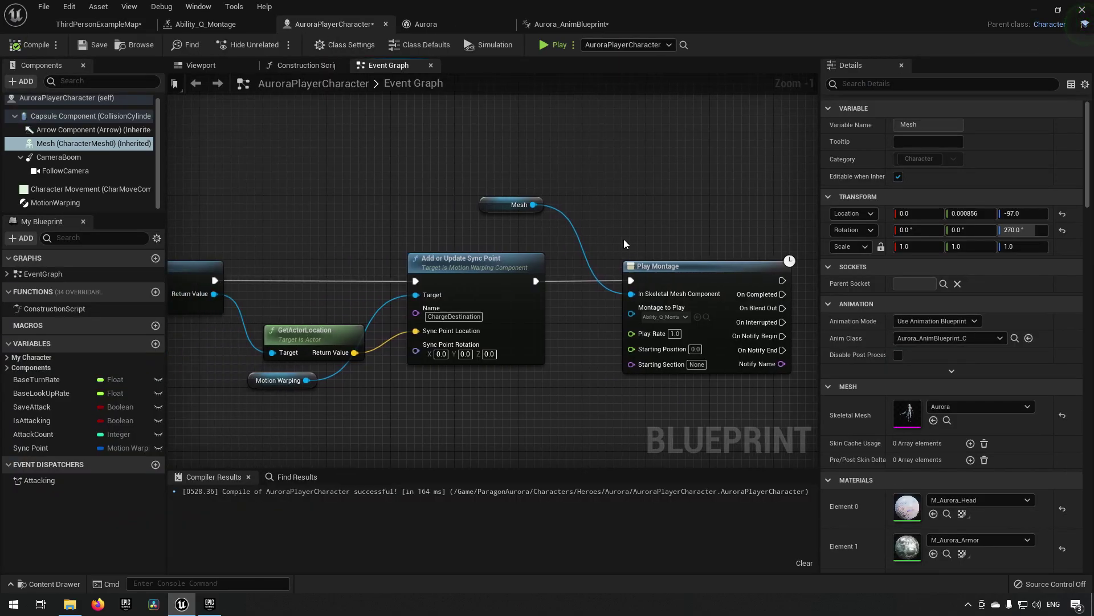
click(627, 266)
right_drag(453, 383, 659, 374)
drag(438, 245, 718, 384)
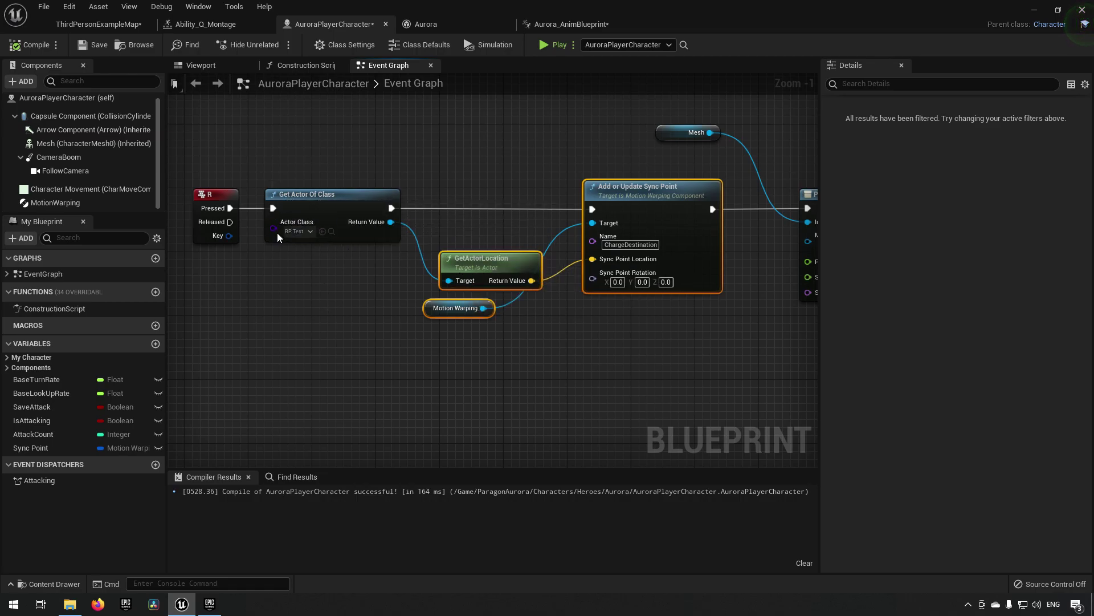
click(99, 24)
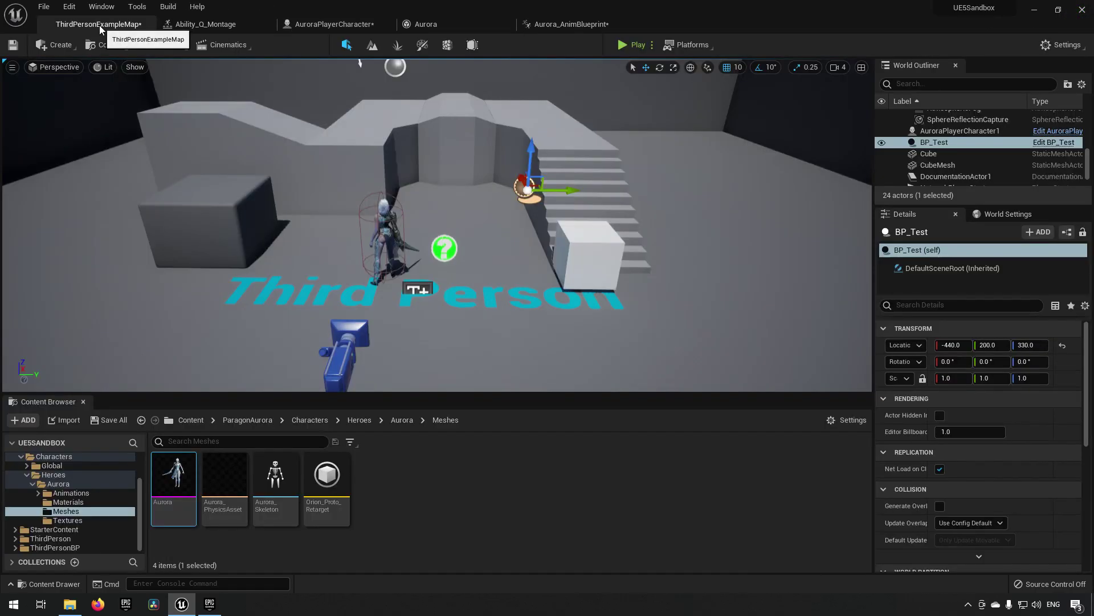
click(627, 45)
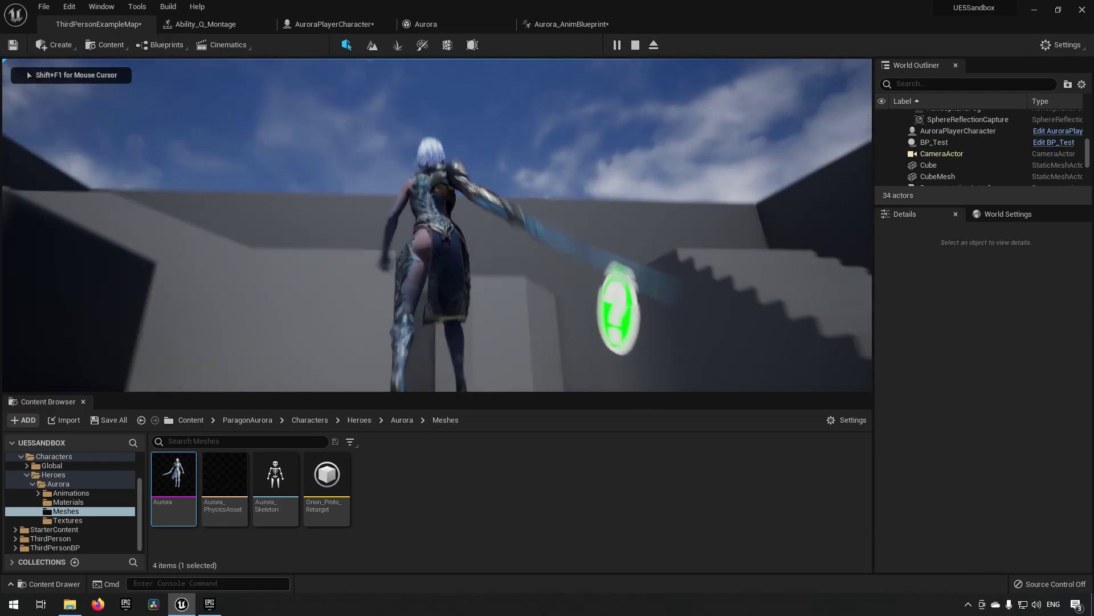
Step: Run Aurora around the floor toward the stairs and white cube with WASD, trying one charge
key(s)
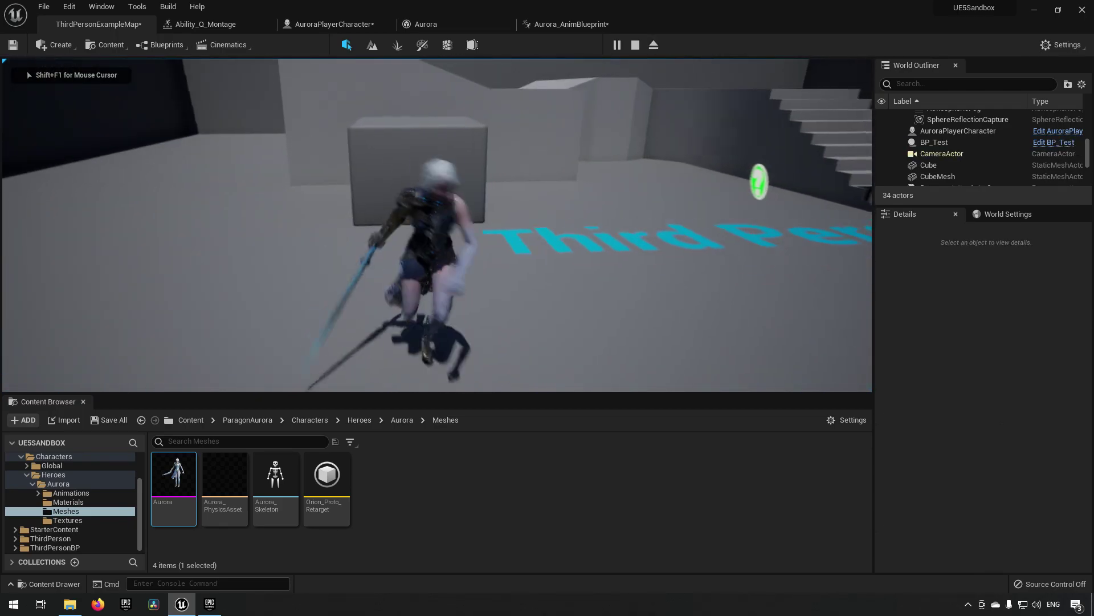
key(q)
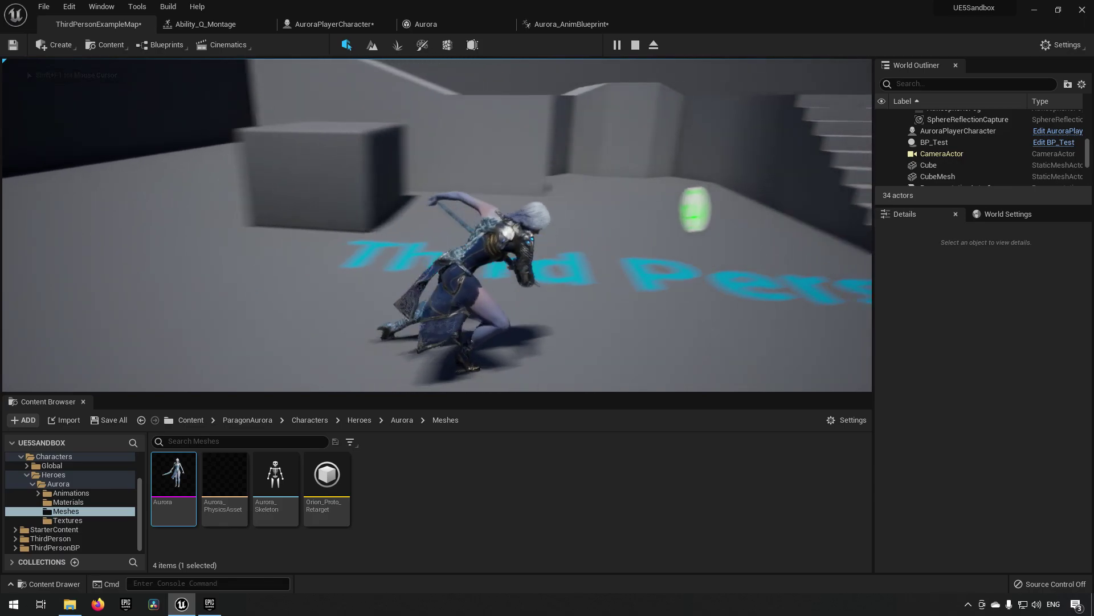
key(w)
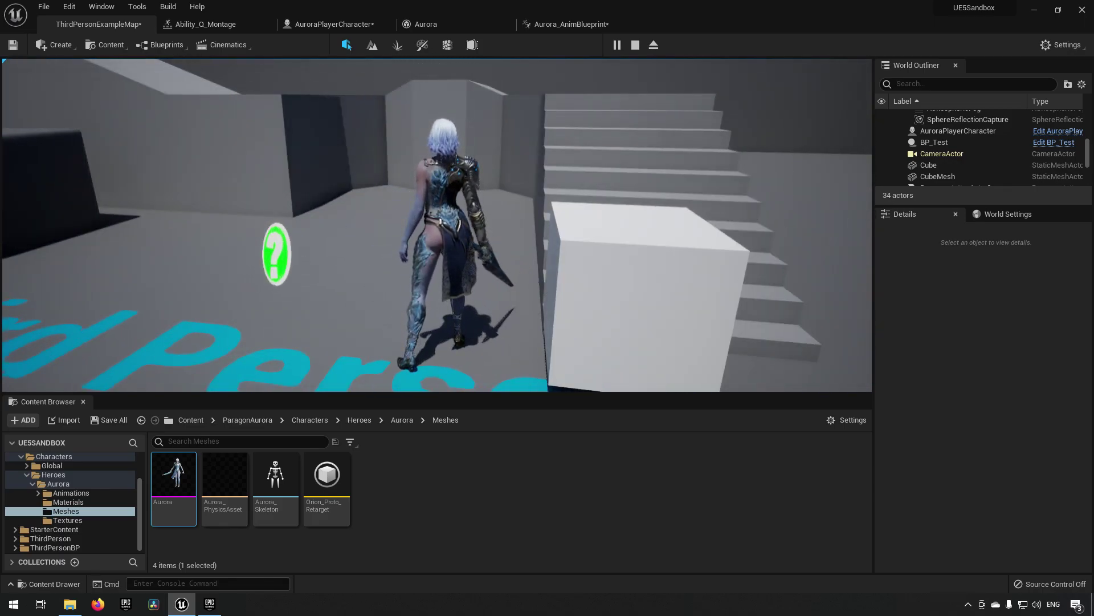
key(a)
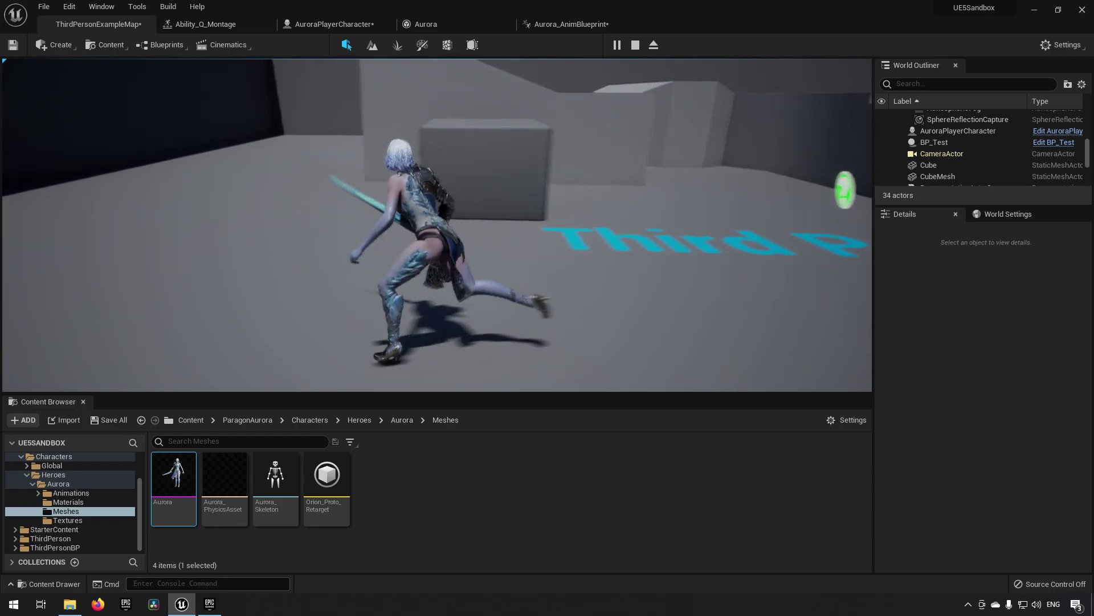
key(w)
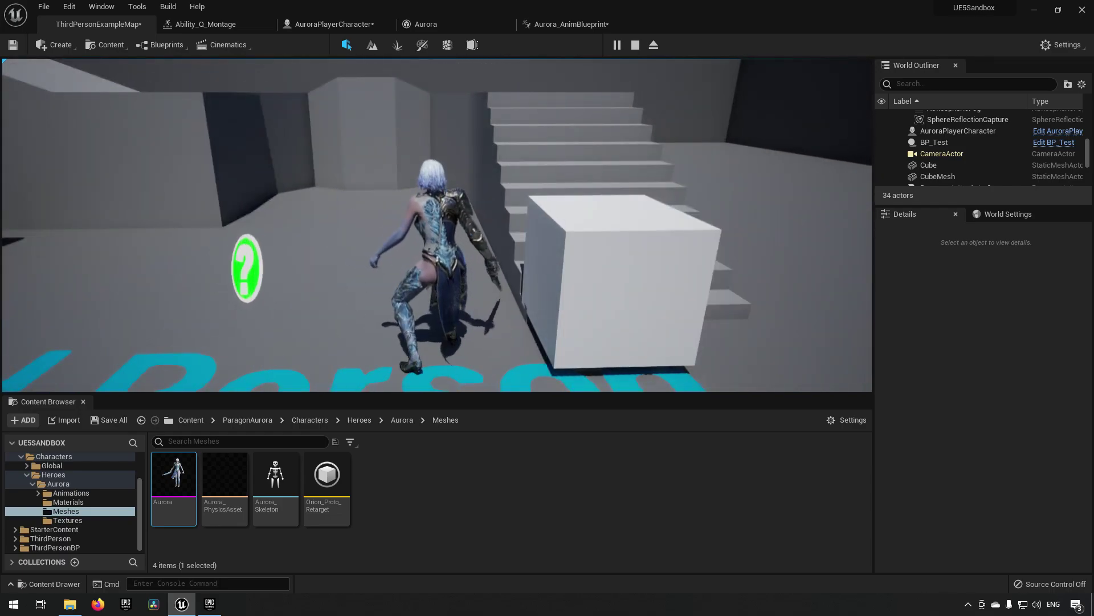
key(a)
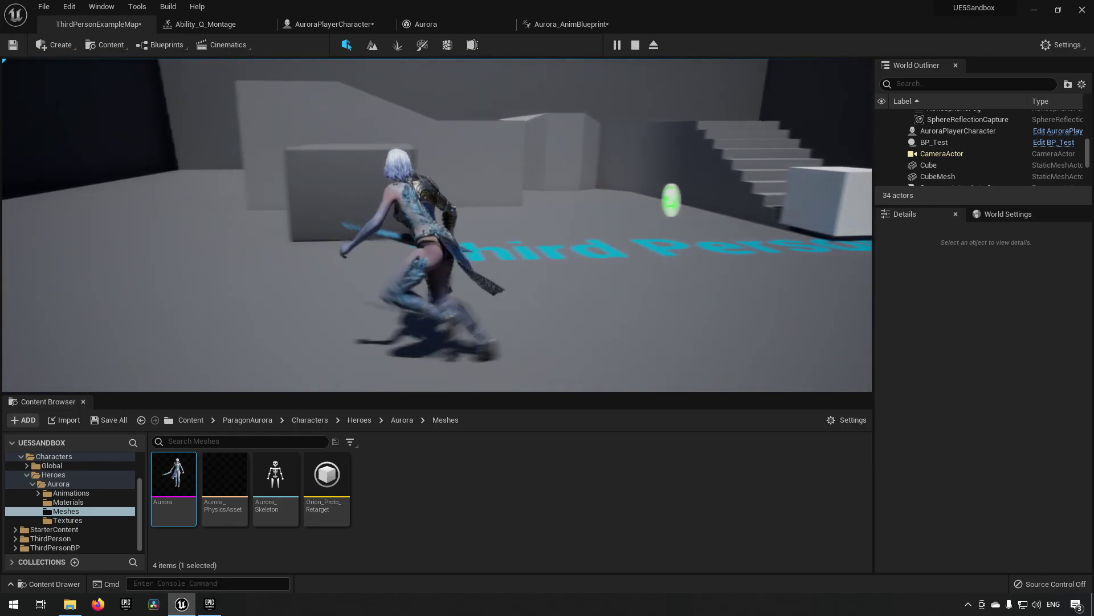
key(w)
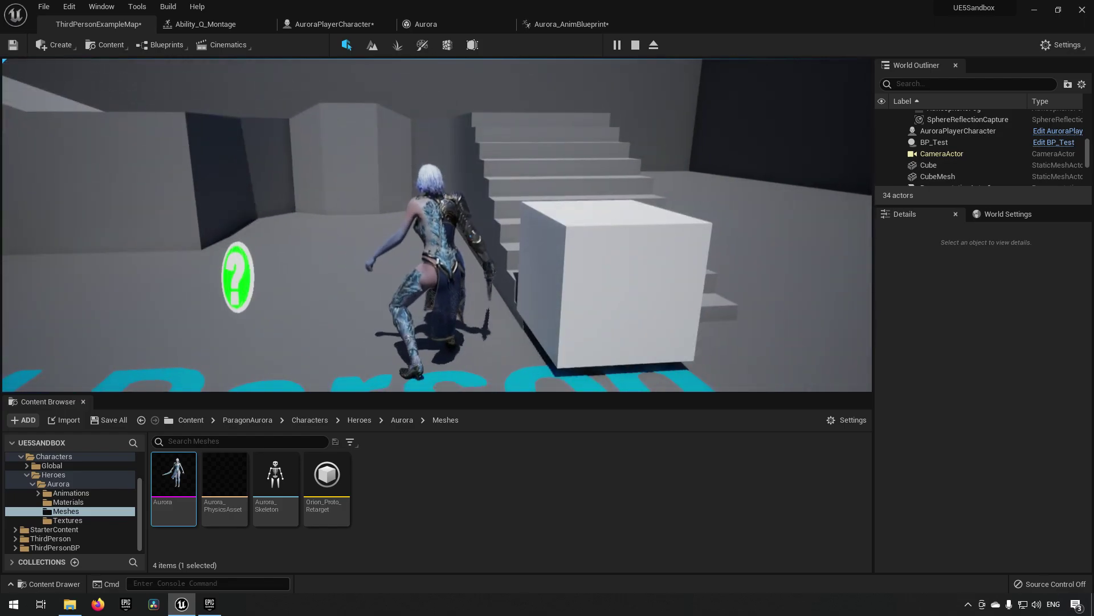
key(w)
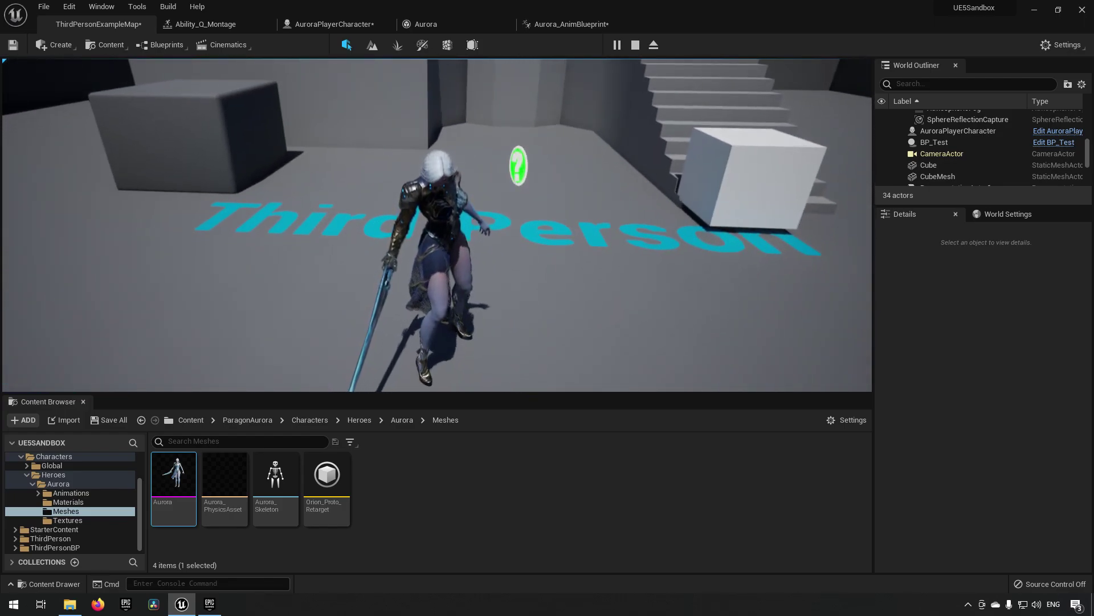
key(w)
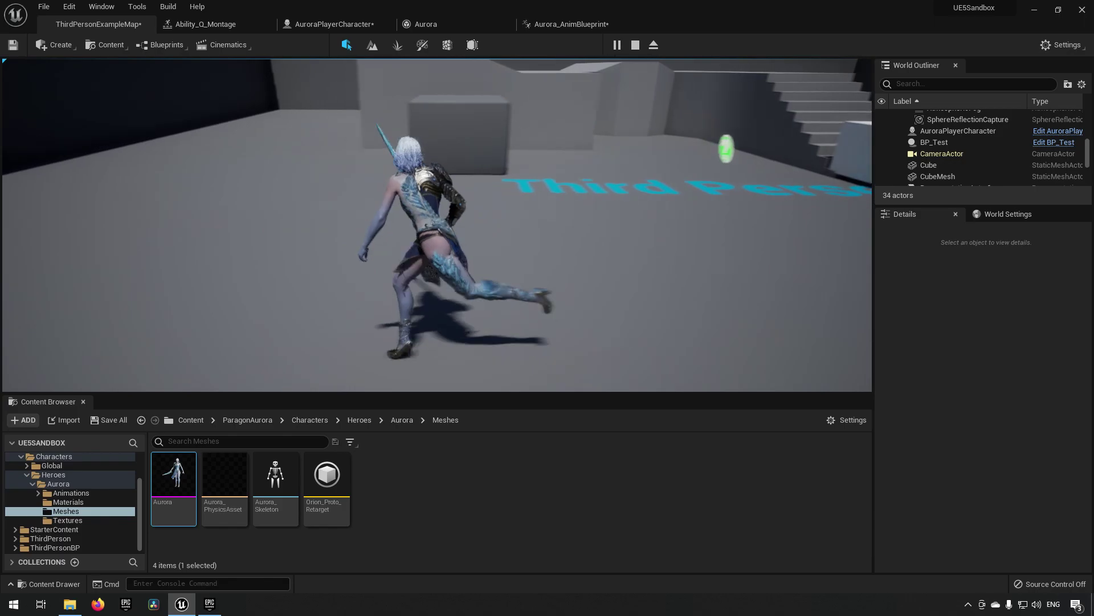
key(w)
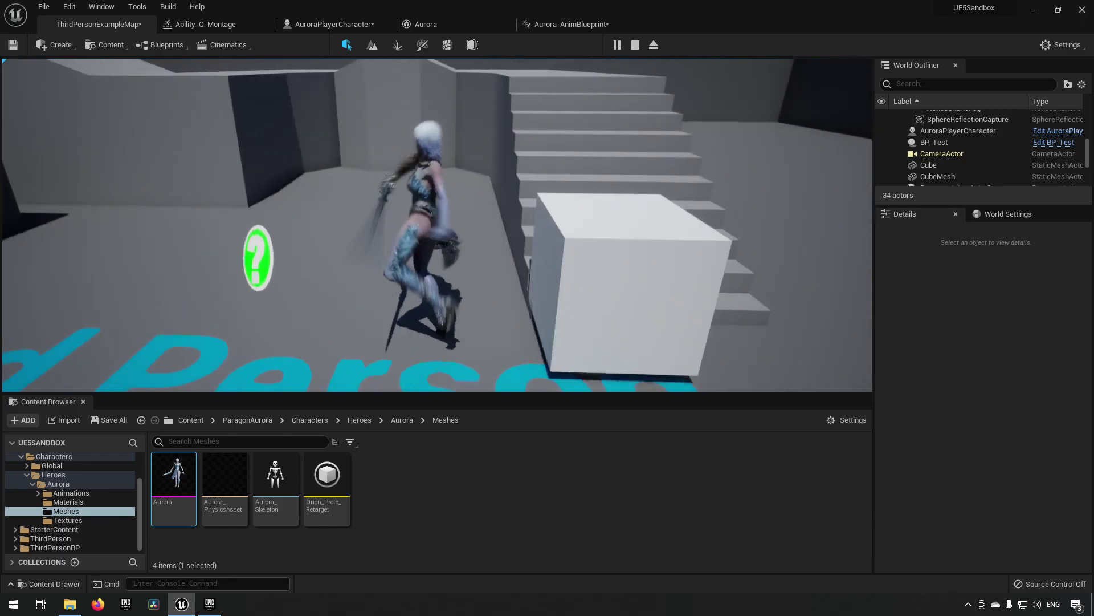
Step: Trigger the sword charge toward BP_Test several times with Q, then stop play with Escape
key(q)
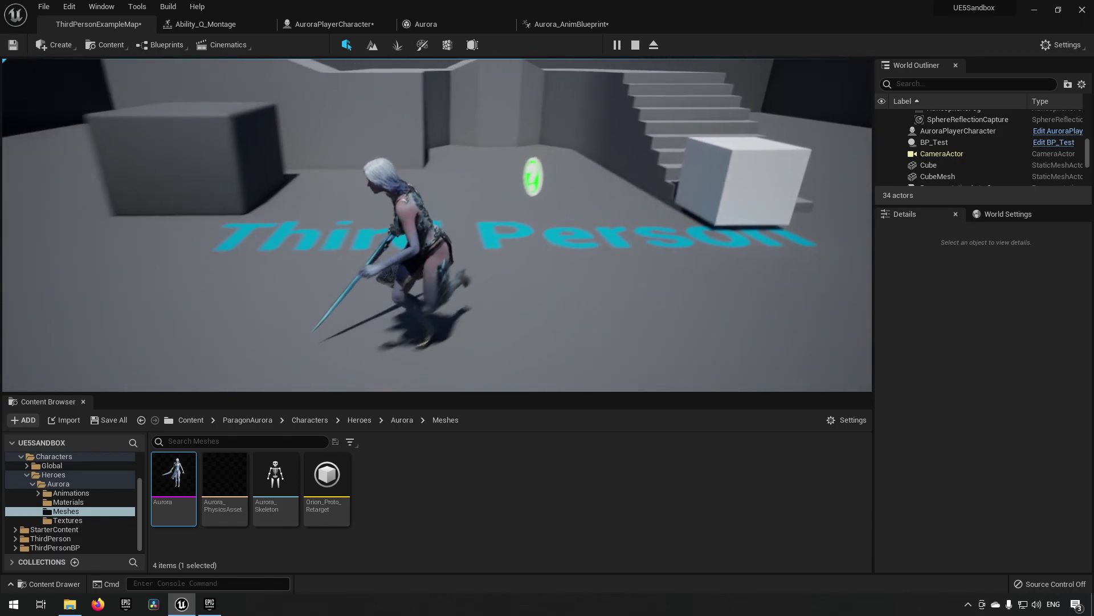
key(q)
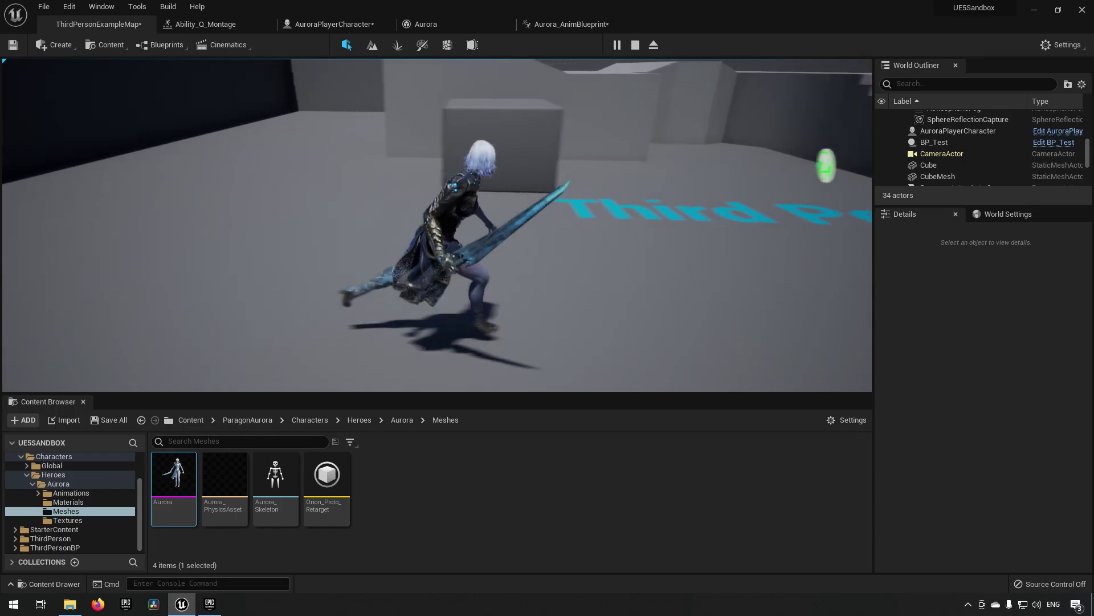
key(w)
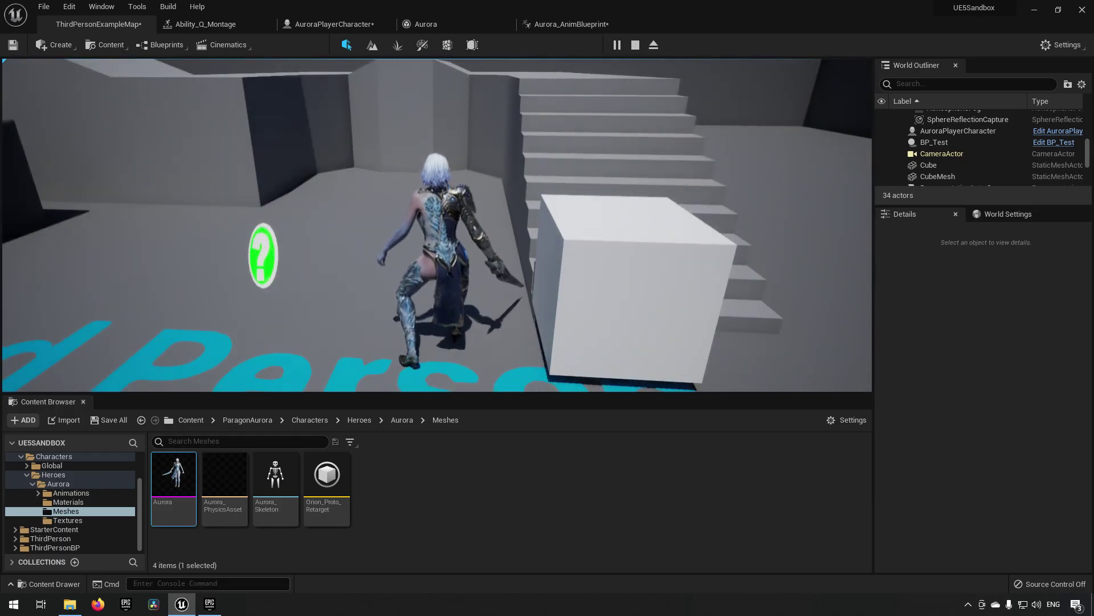
key(q)
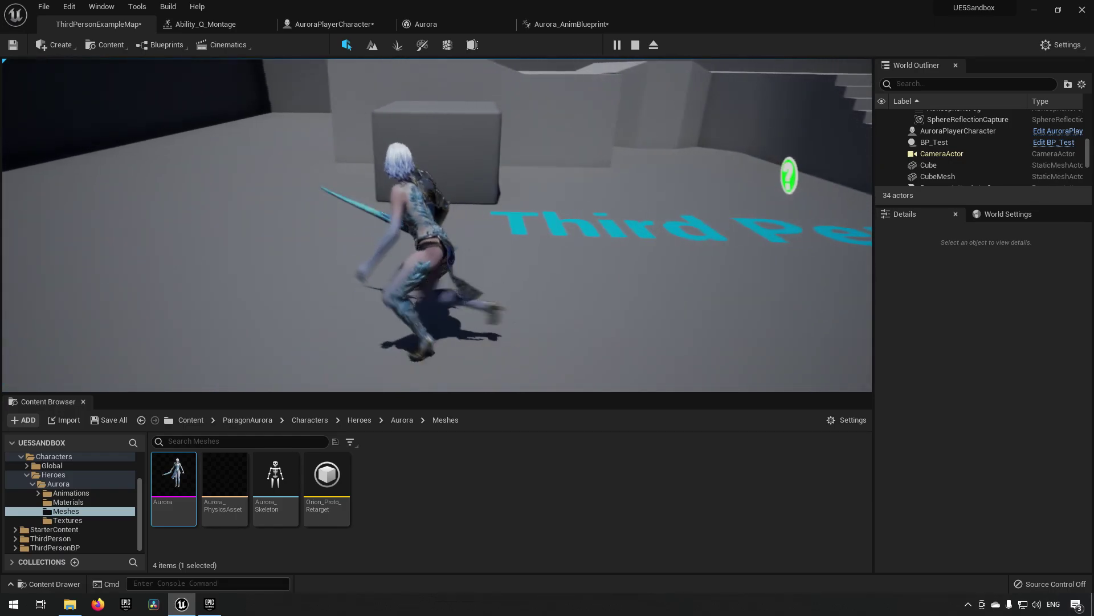
key(w)
key(w)
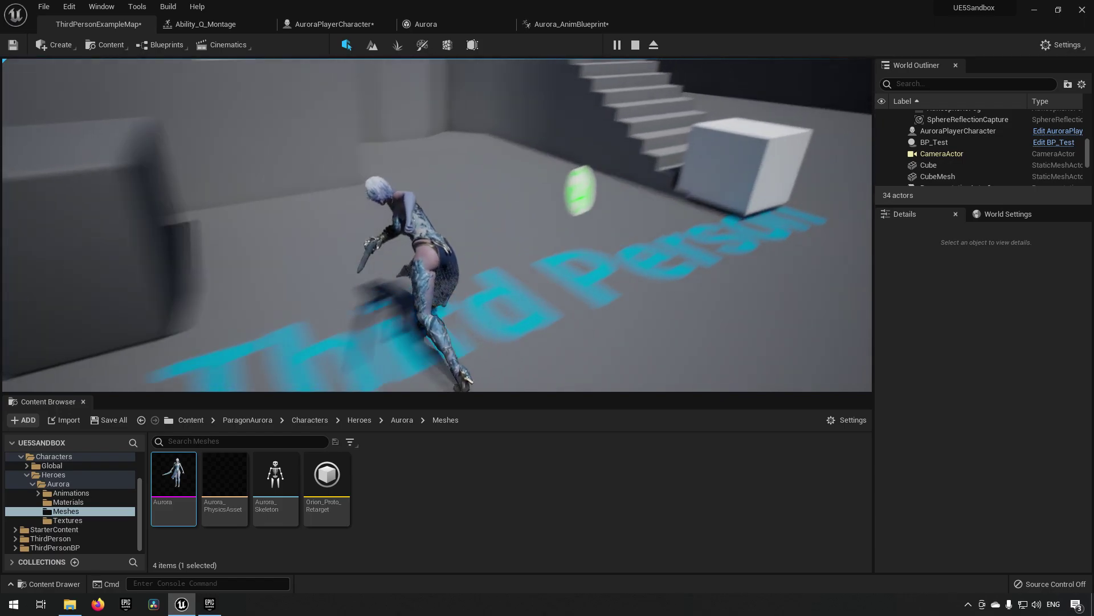
key(w)
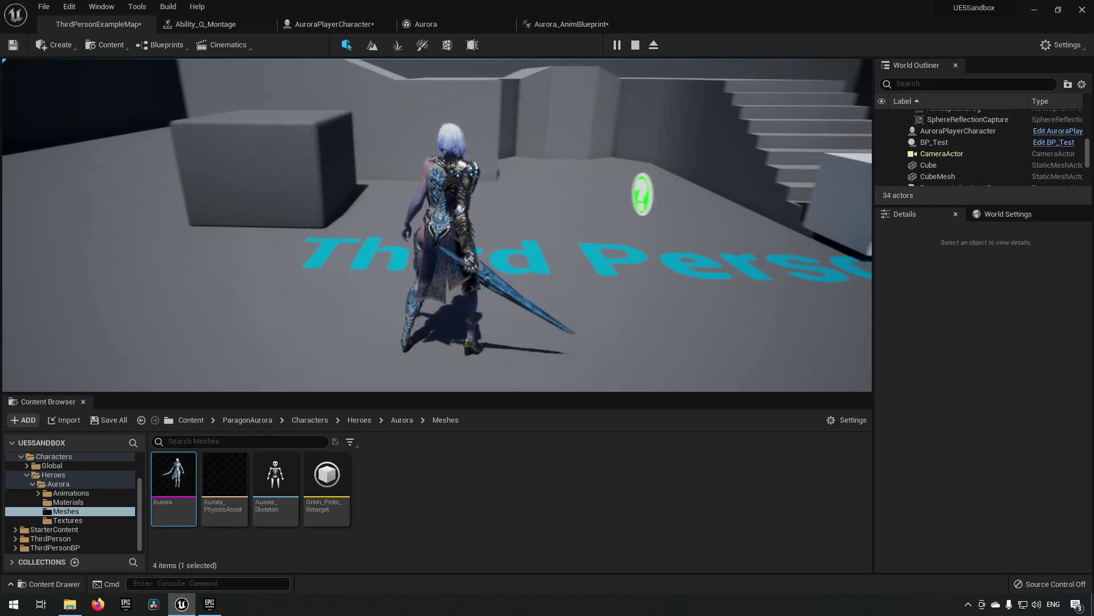
key(Escape)
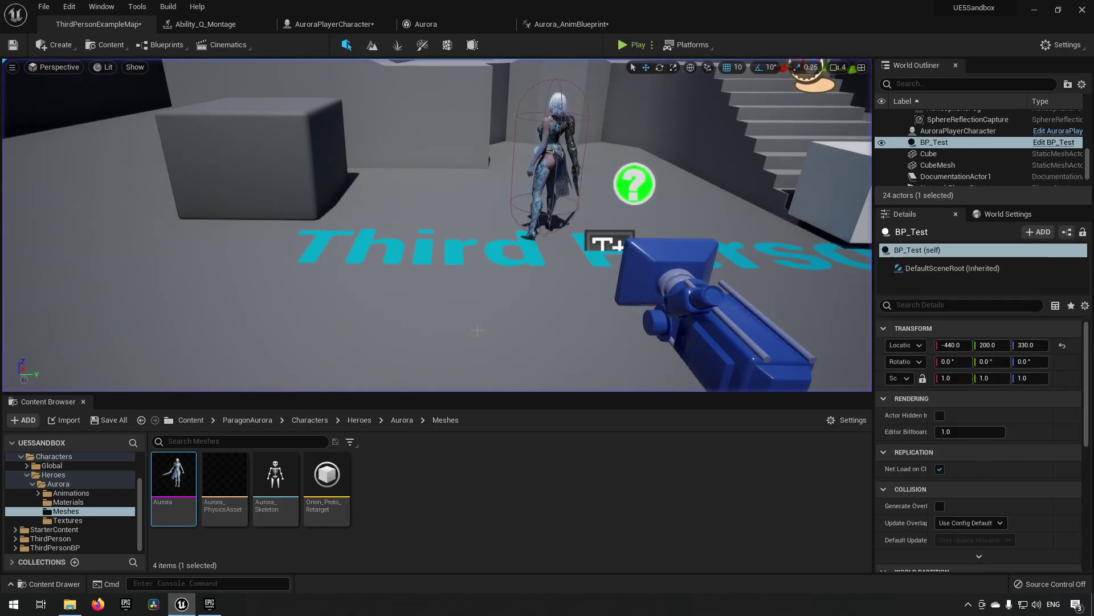
Step: Deselect the Aurora mesh asset by clicking empty Content Browser space
click(644, 463)
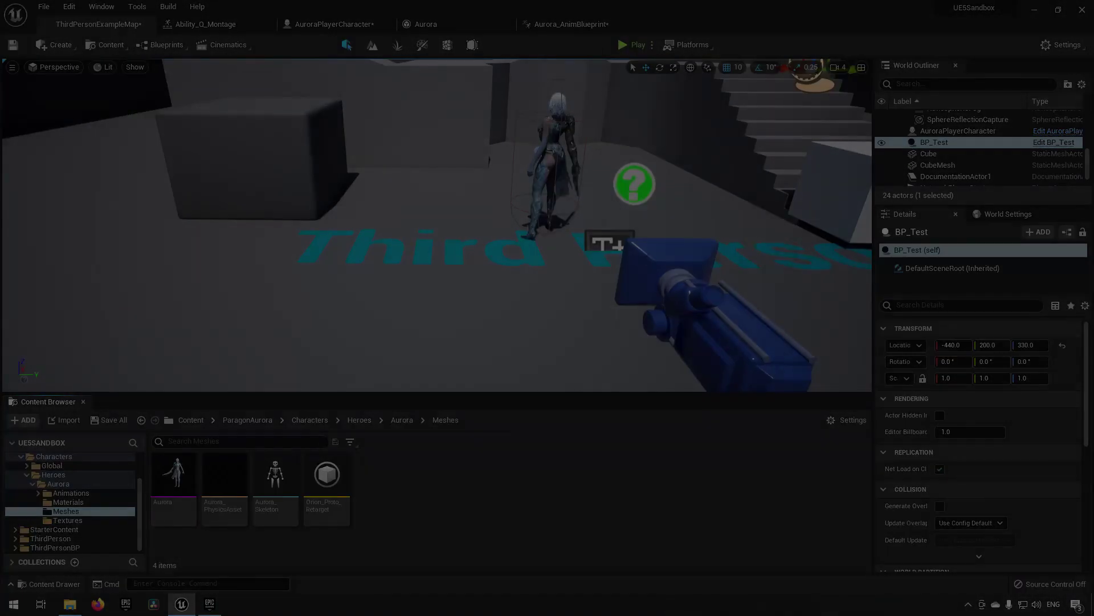